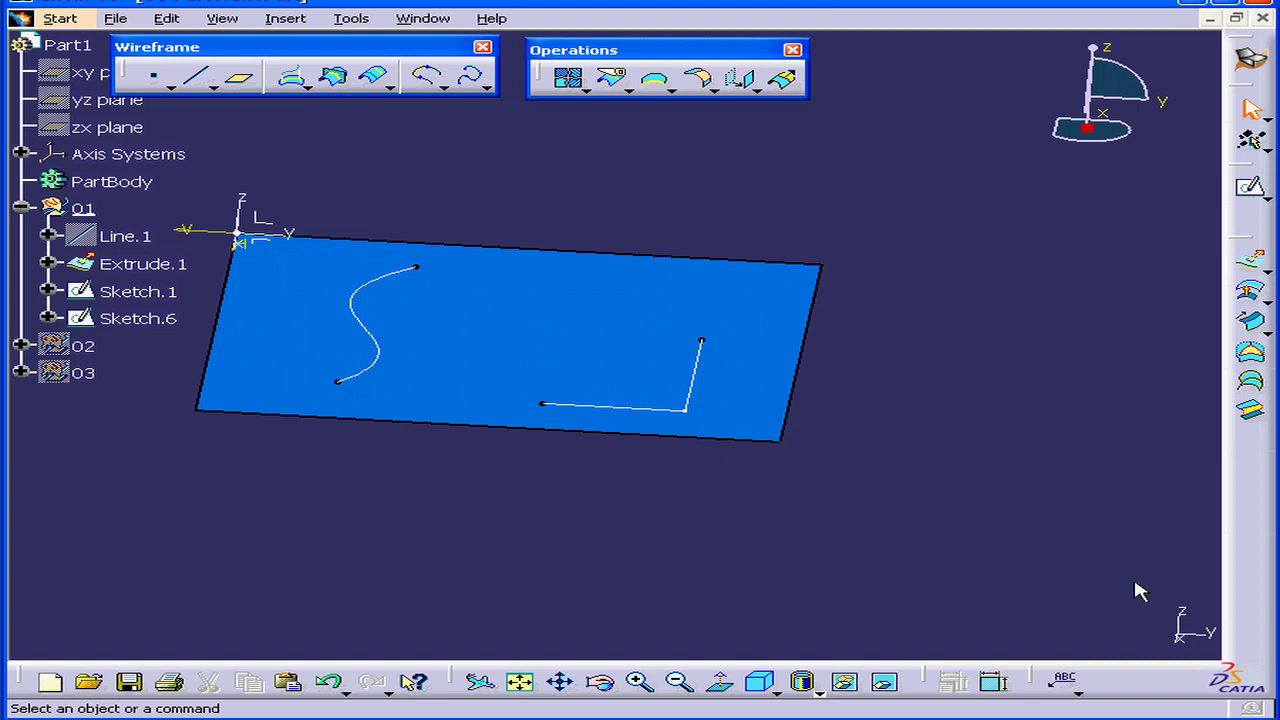
Step: Offset Sketch.1 as a parallel curve on the Extrude.1 support, dragging the distance to 22mm
click(384, 84)
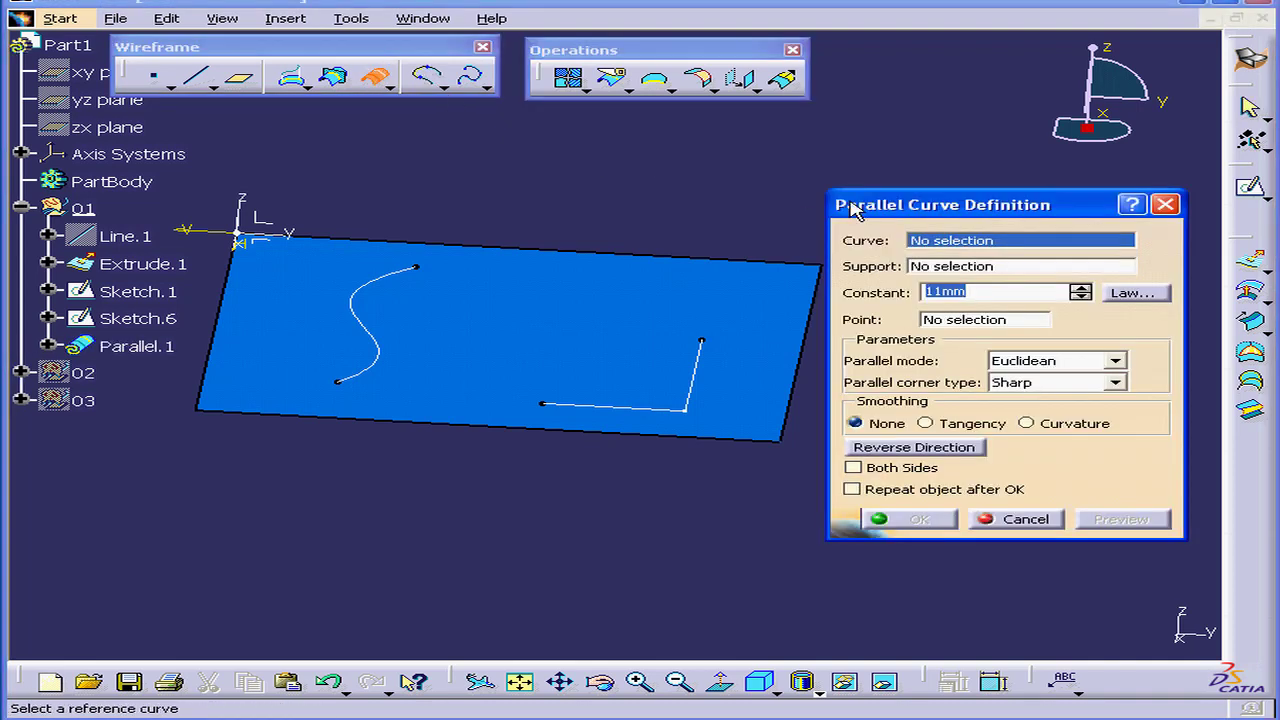
click(363, 371)
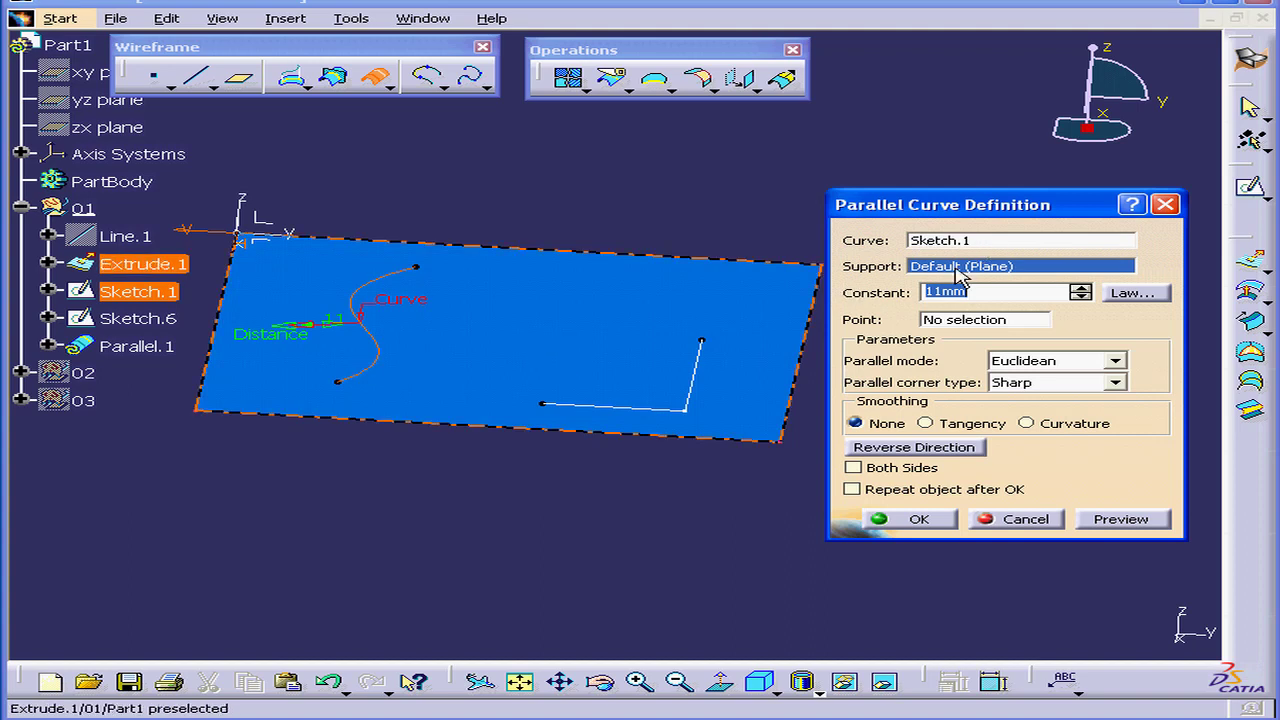
click(490, 328)
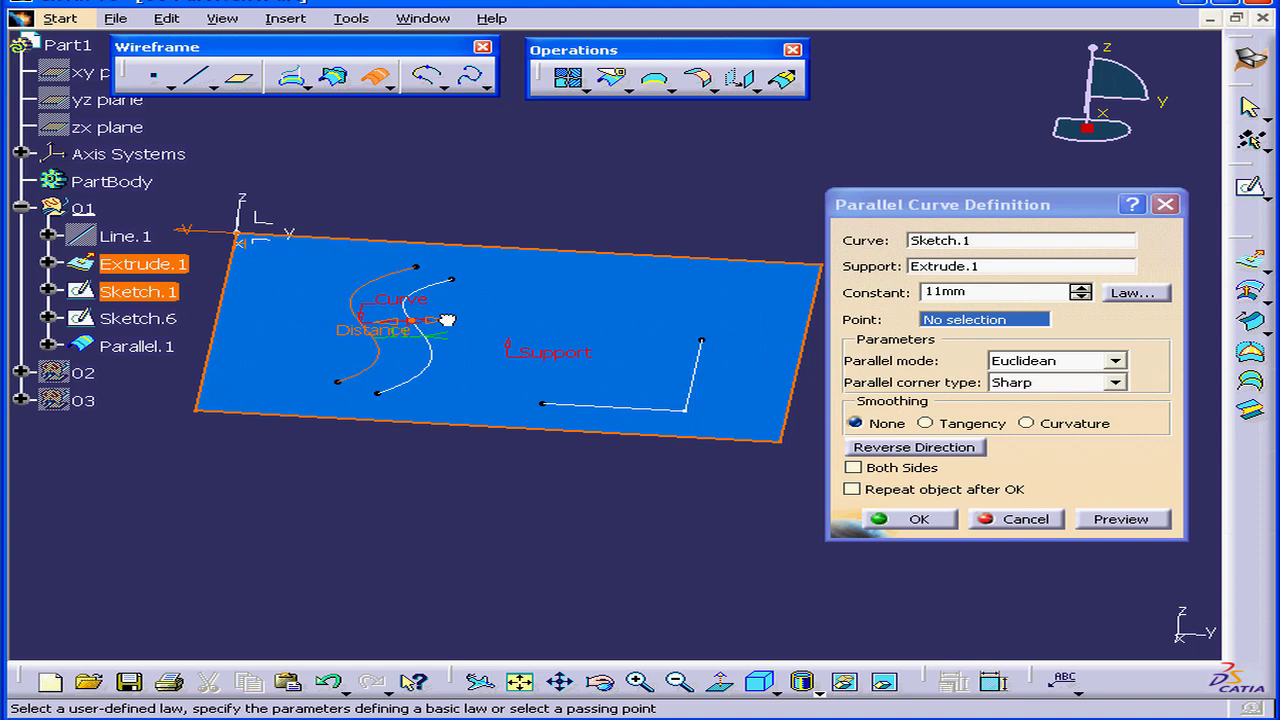
drag(446, 319, 509, 324)
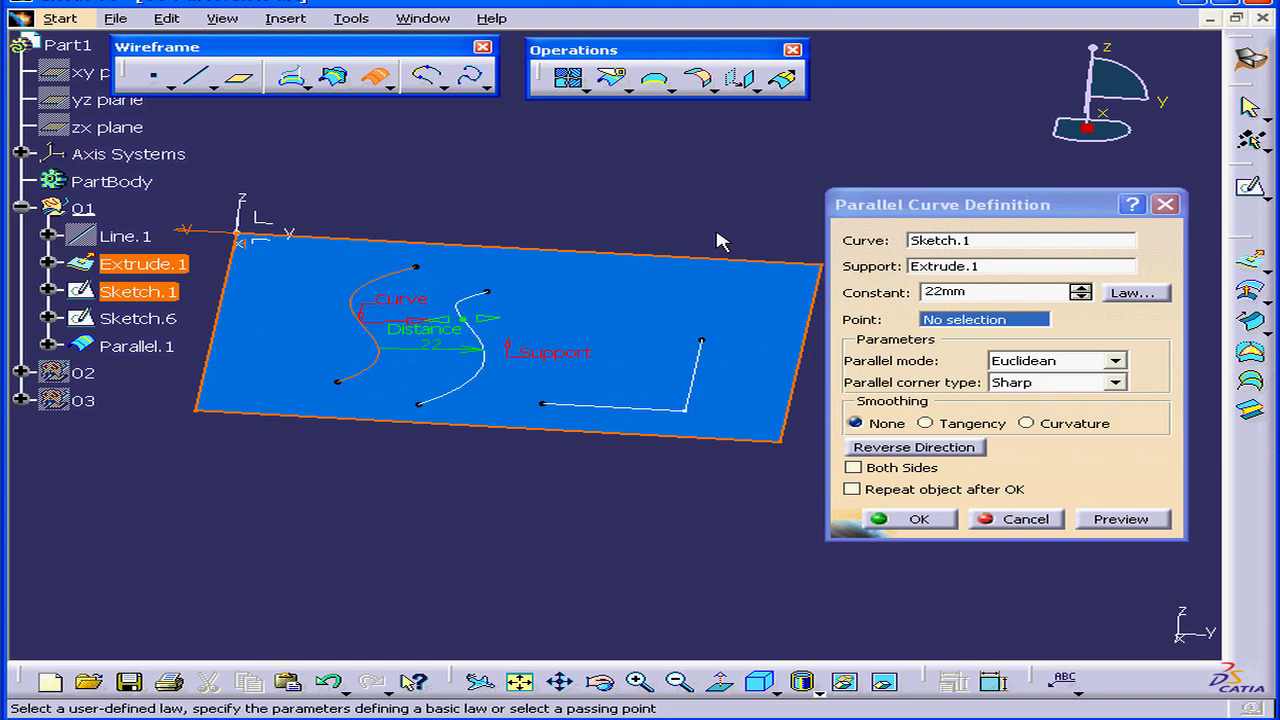
Step: Set a Linear offset law in Law Definition running from 22mm at the start to 0mm
click(1133, 293)
drag(1136, 302, 810, 150)
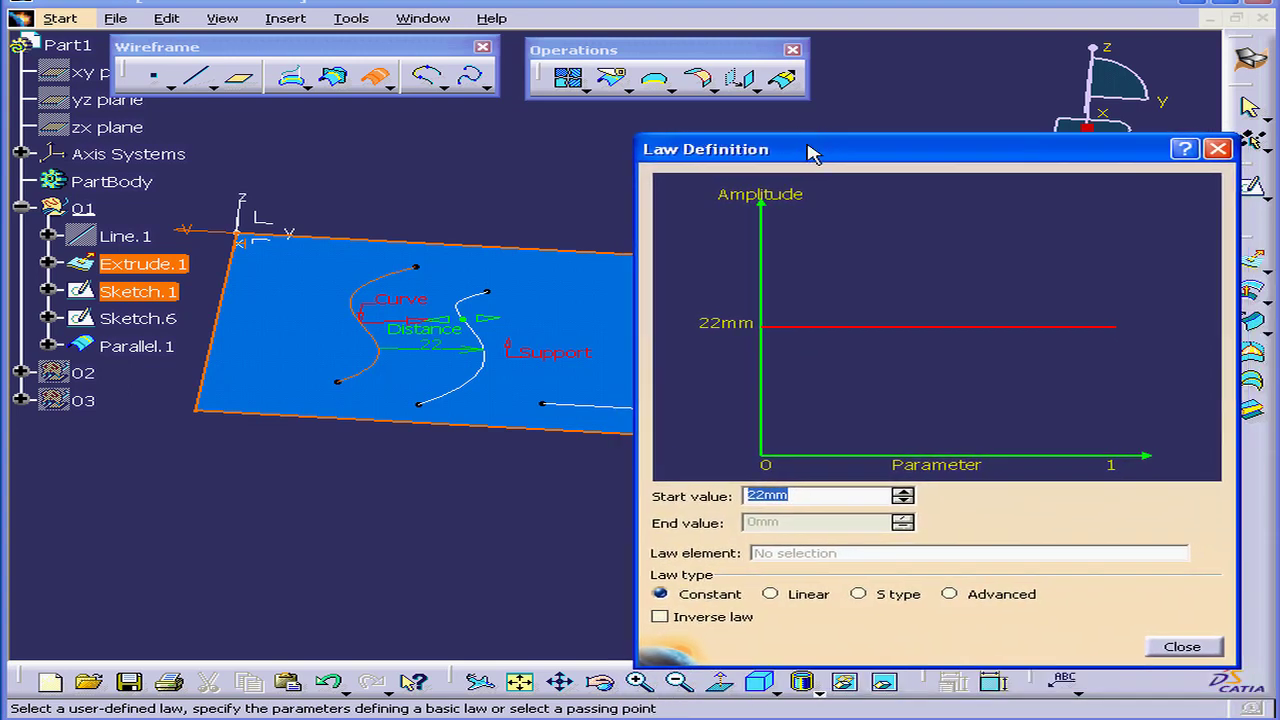
key(Tab)
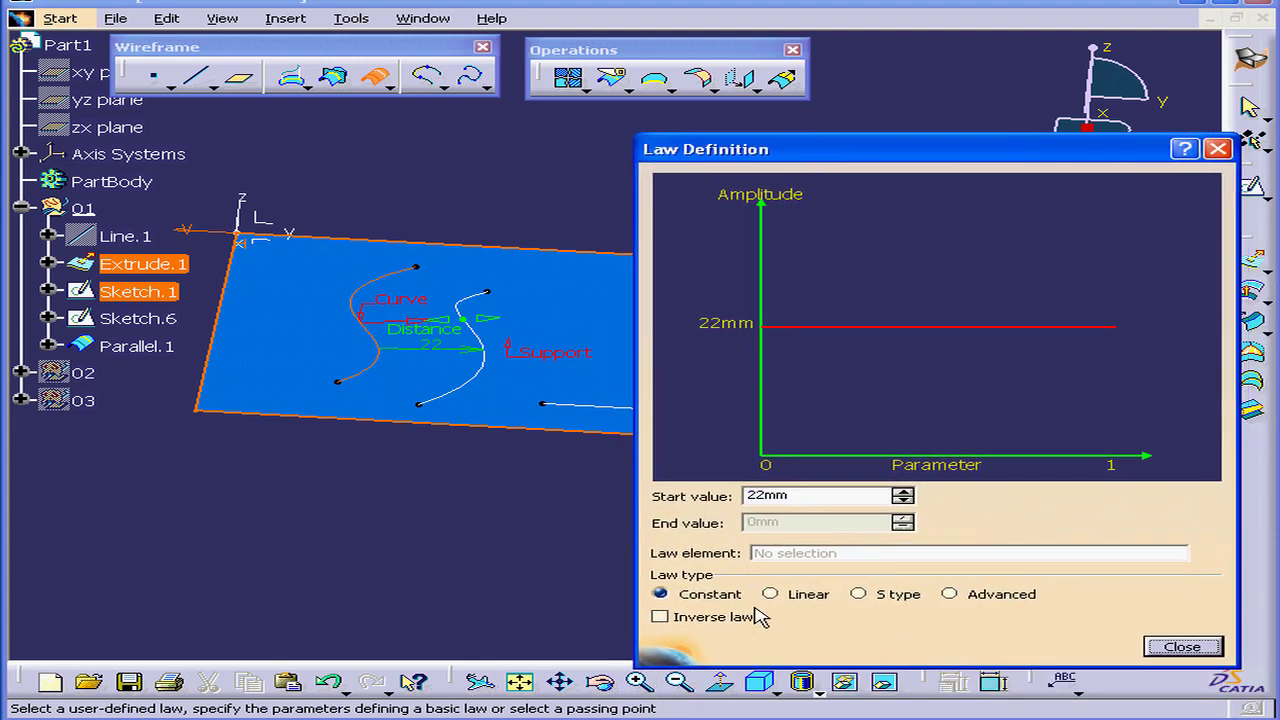
drag(901, 152, 889, 367)
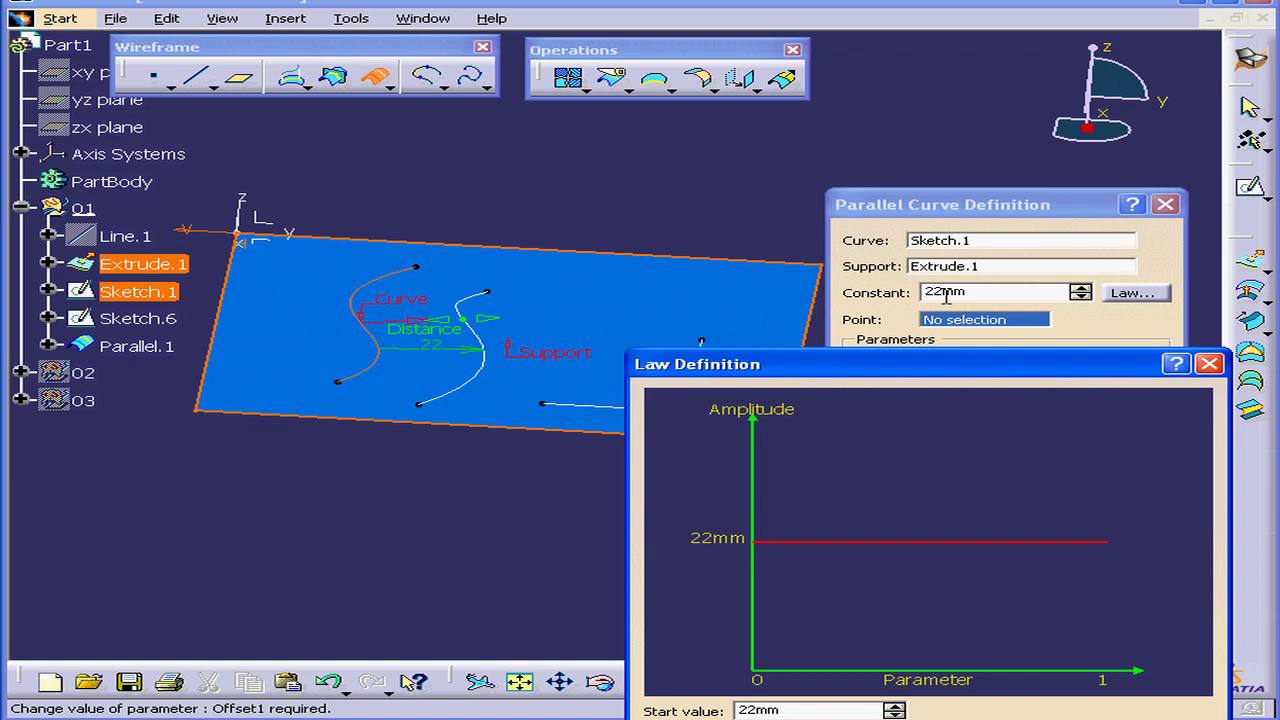
drag(963, 368, 955, 152)
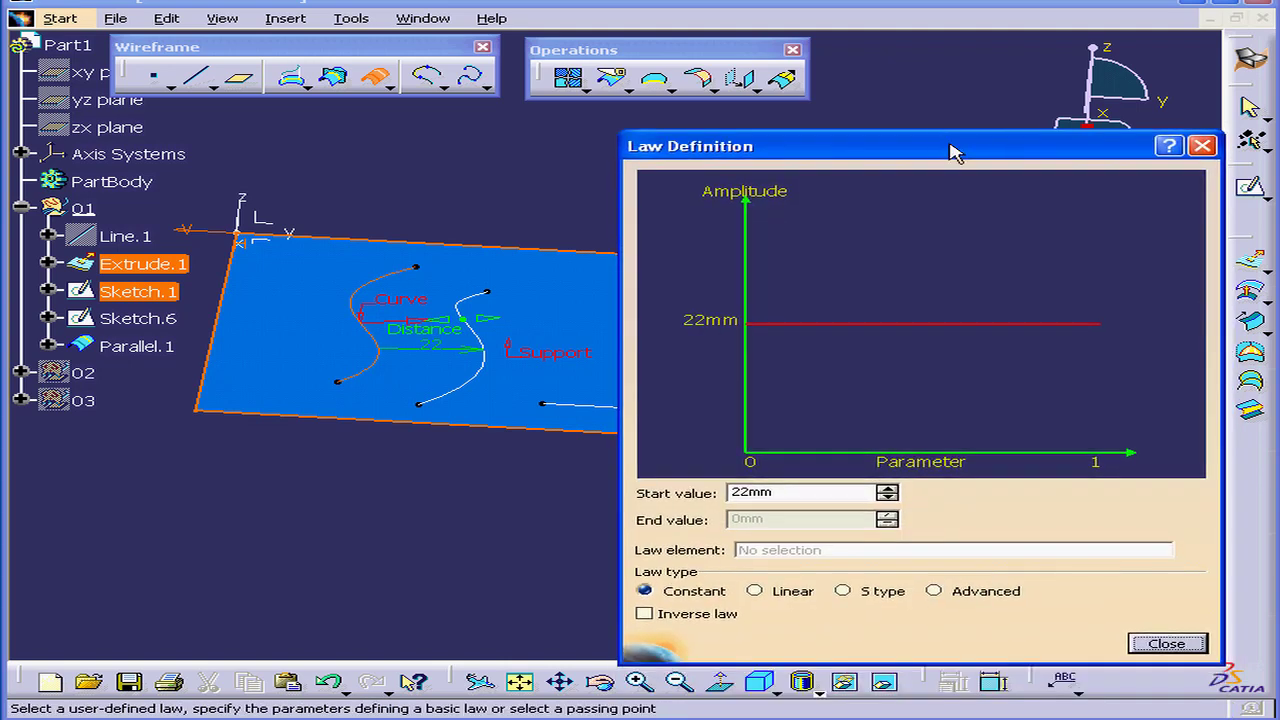
click(756, 591)
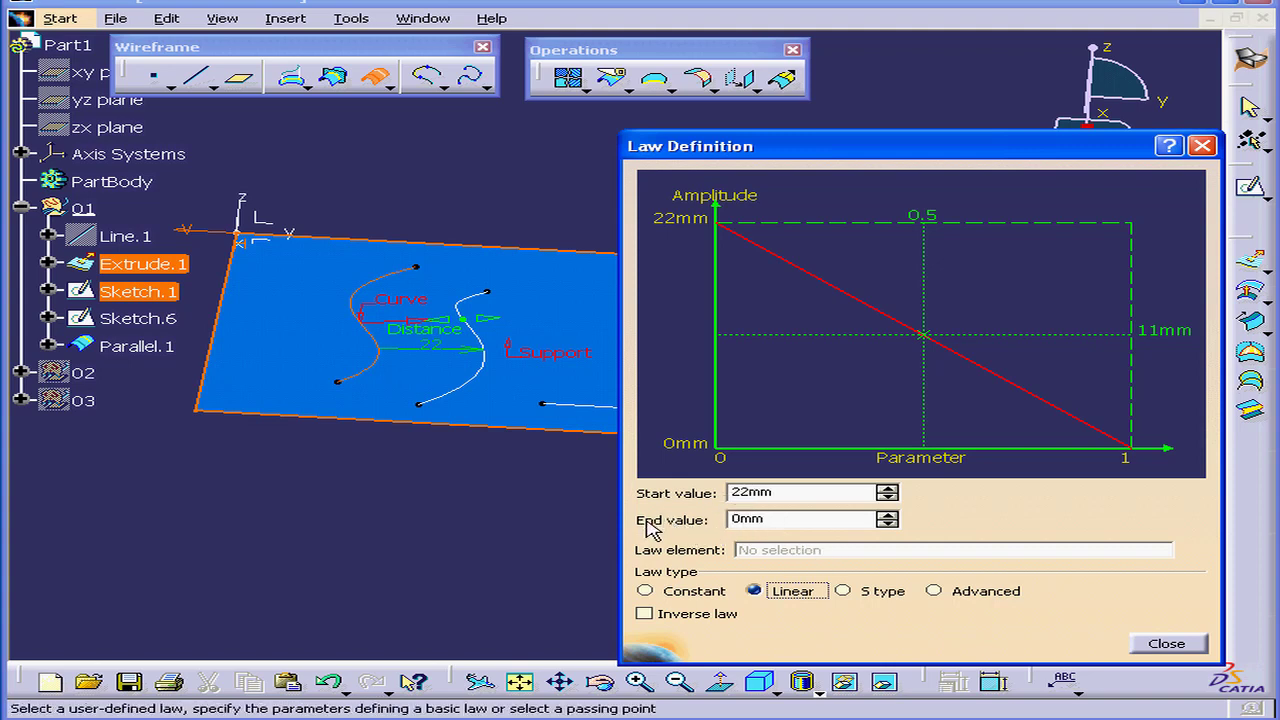
Step: Close the law definition and preview the parallel curve tapering from 22mm to 0
click(1165, 643)
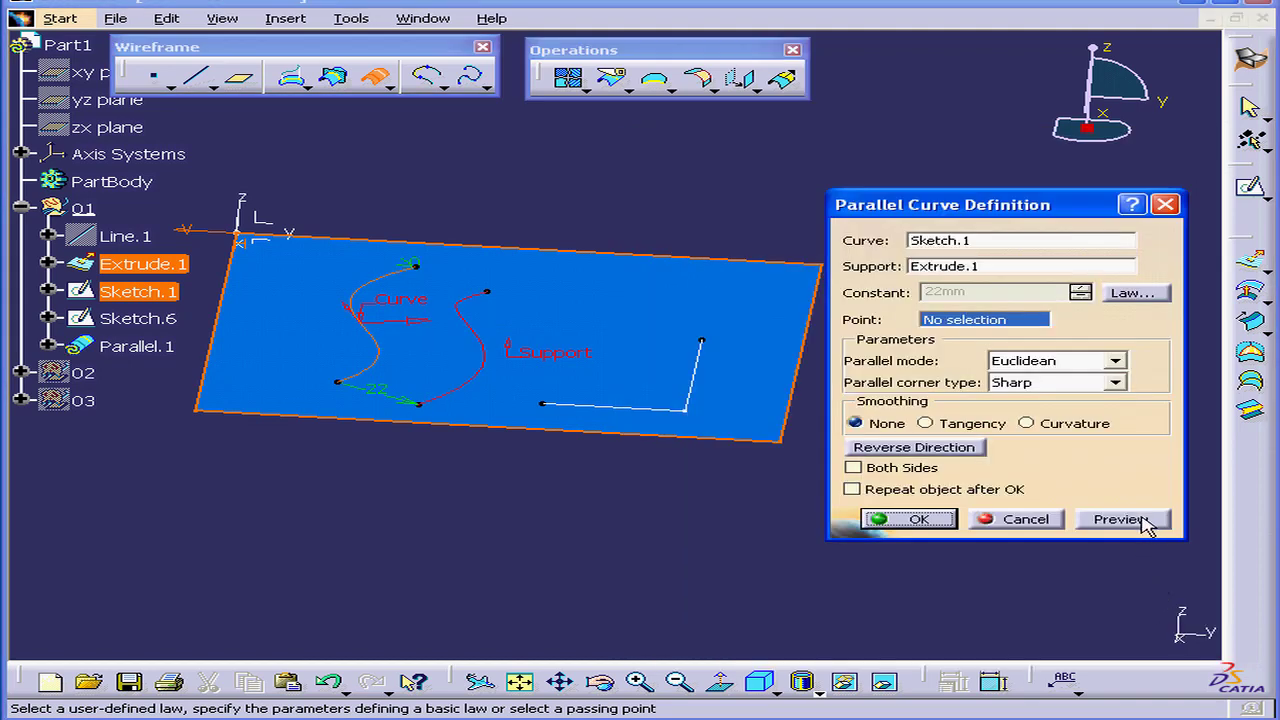
click(1120, 519)
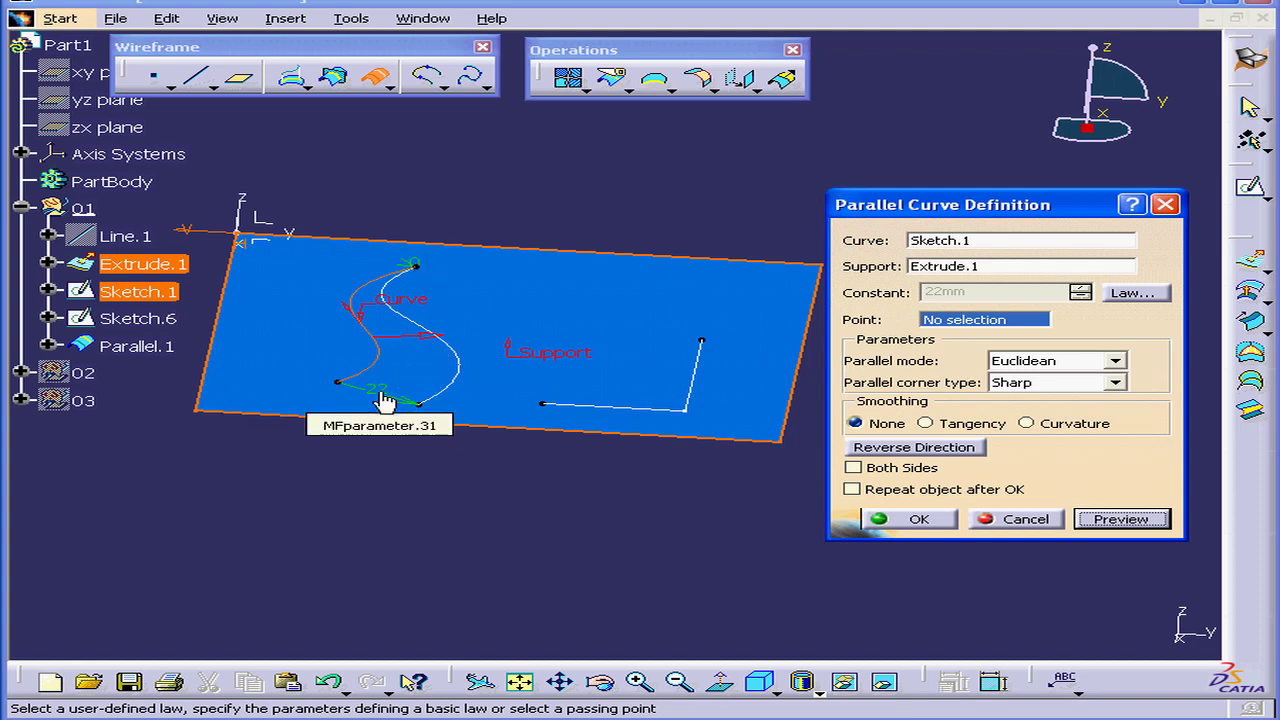
Step: Switch the offset law to S type easing from 22mm to 0mm and preview the curve
click(1140, 293)
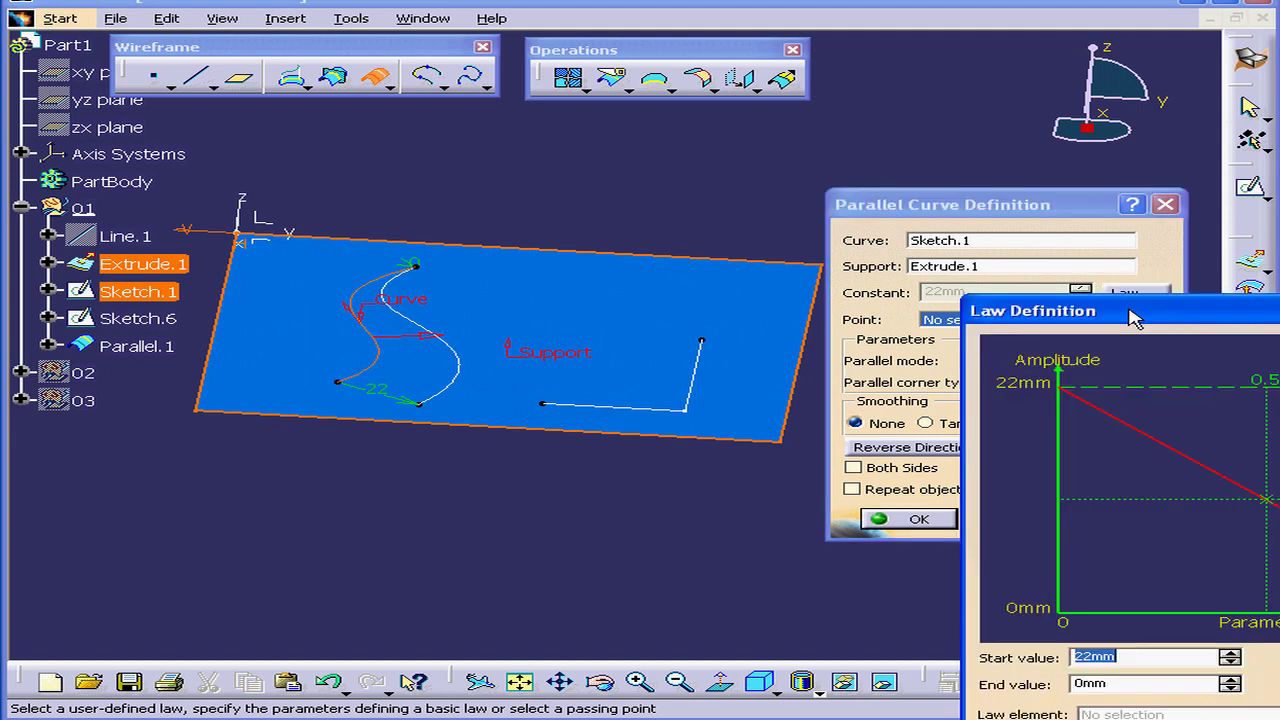
drag(803, 214, 839, 172)
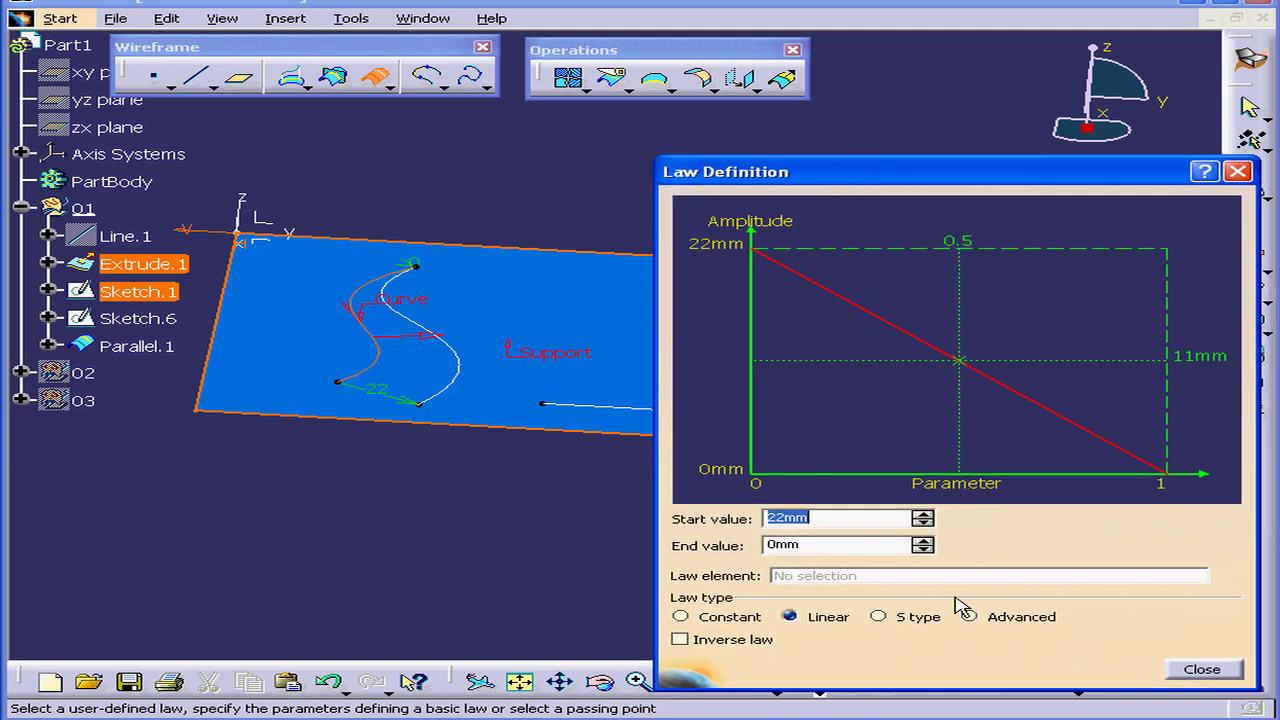
click(879, 617)
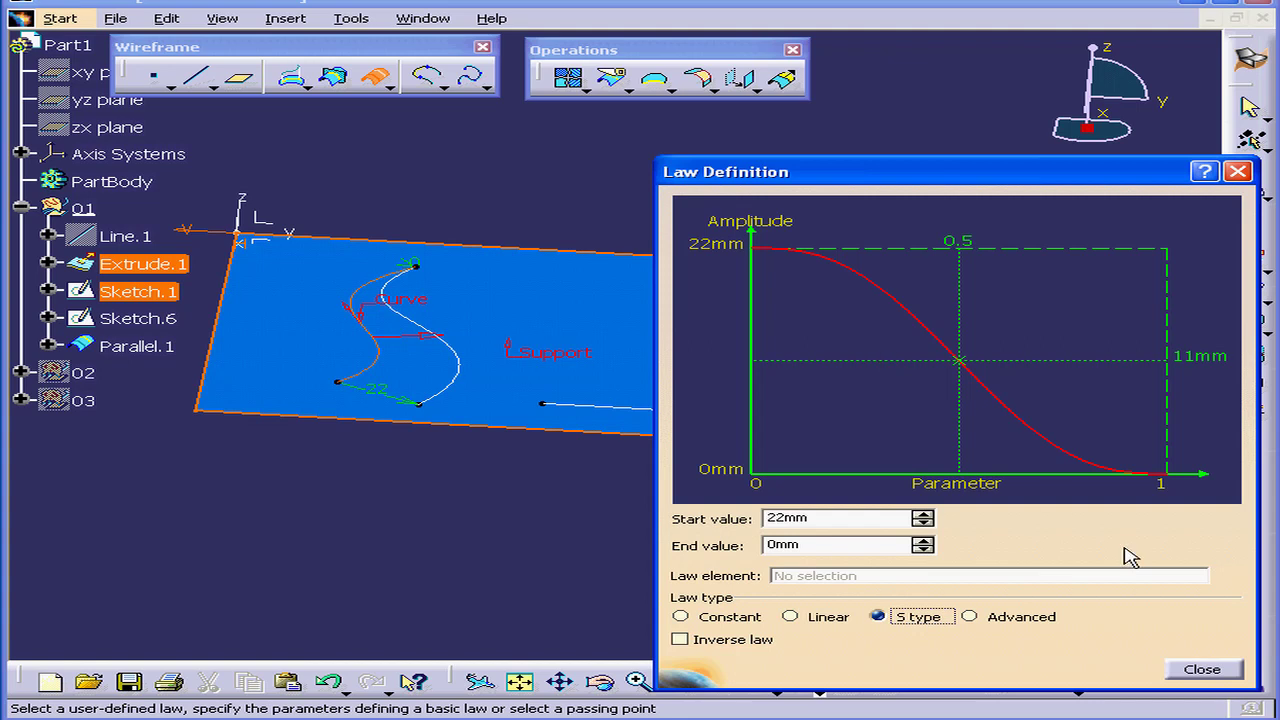
click(1202, 670)
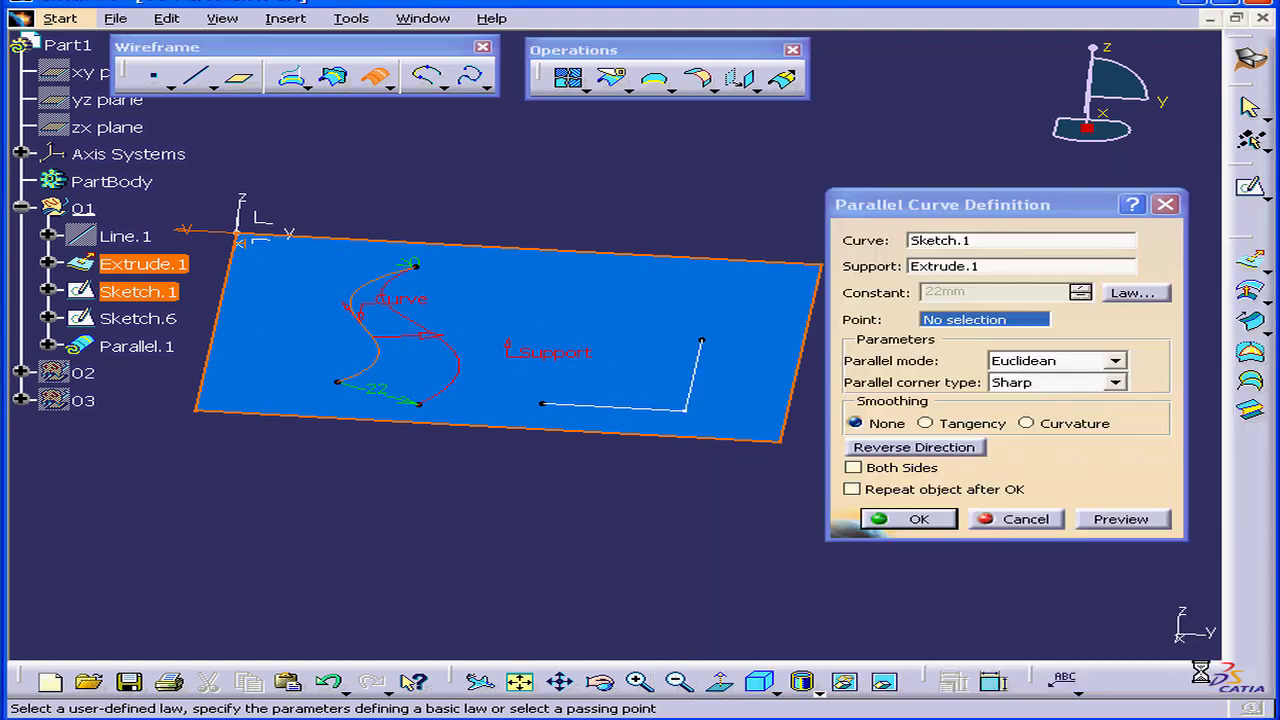
click(1135, 527)
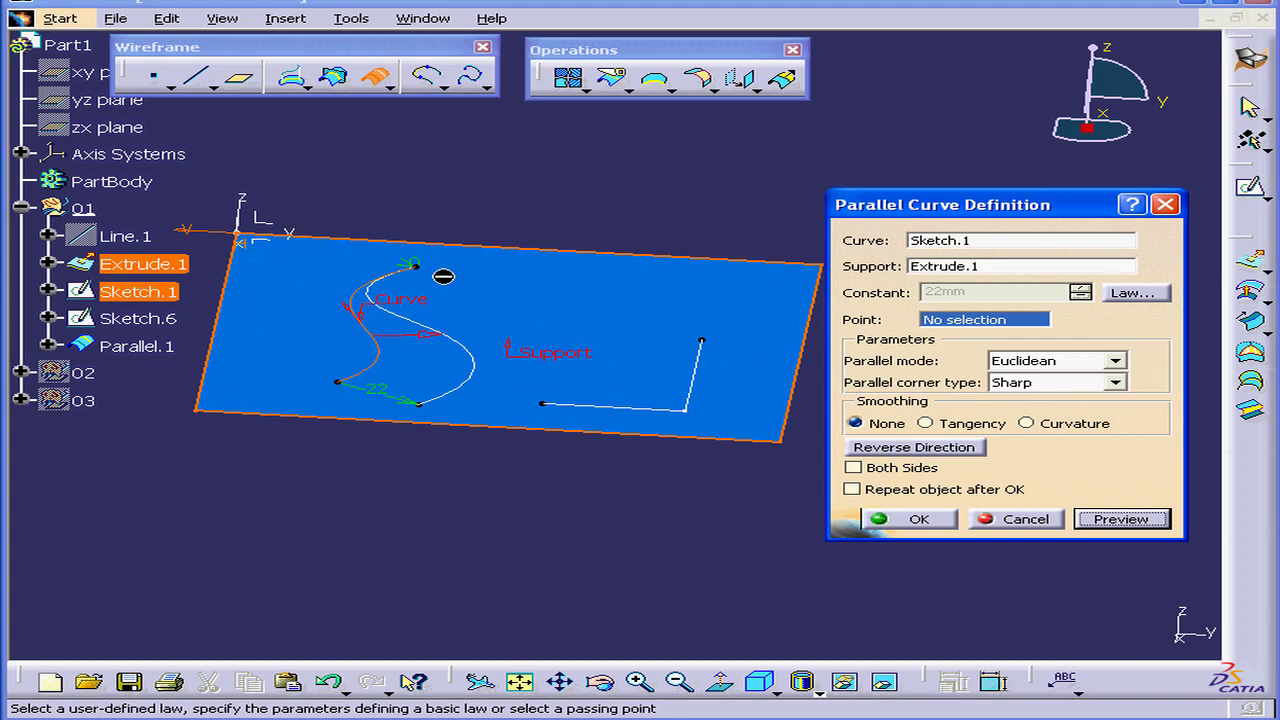
click(1150, 293)
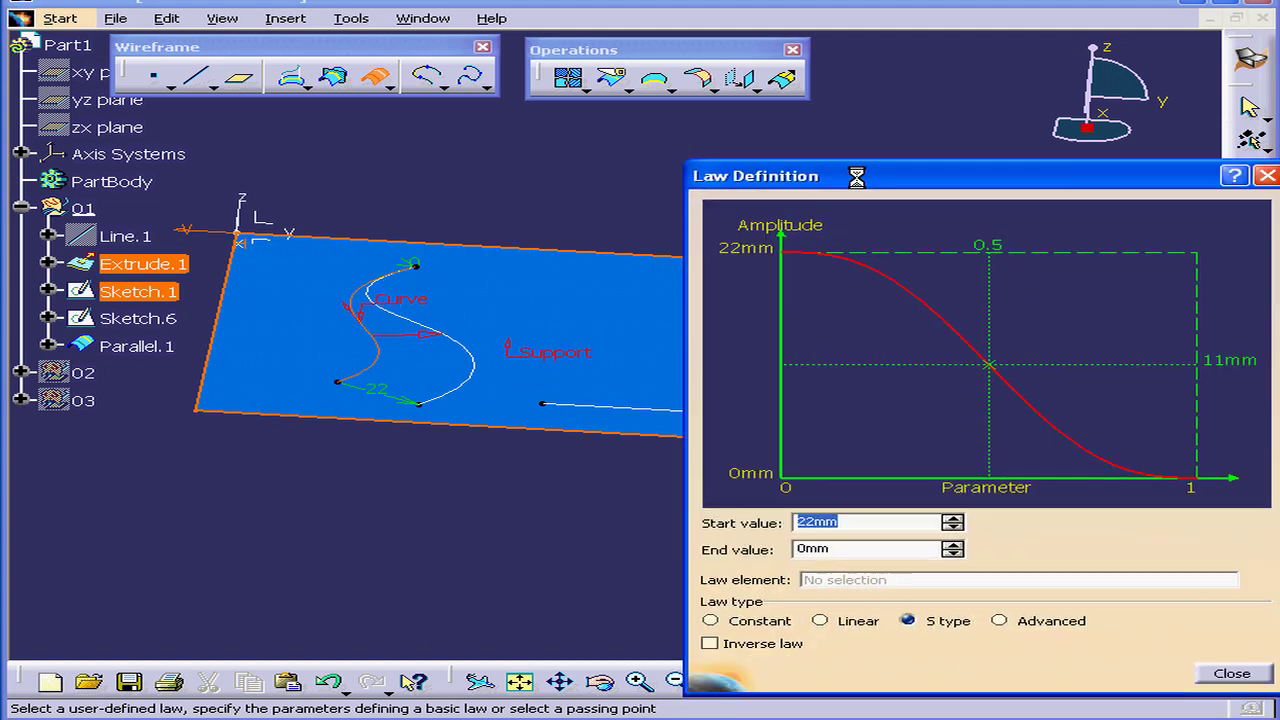
Step: Return to the S-type law with Inverse law checked so the offset rises 0 to 22mm, then preview
drag(856, 177, 816, 195)
click(960, 638)
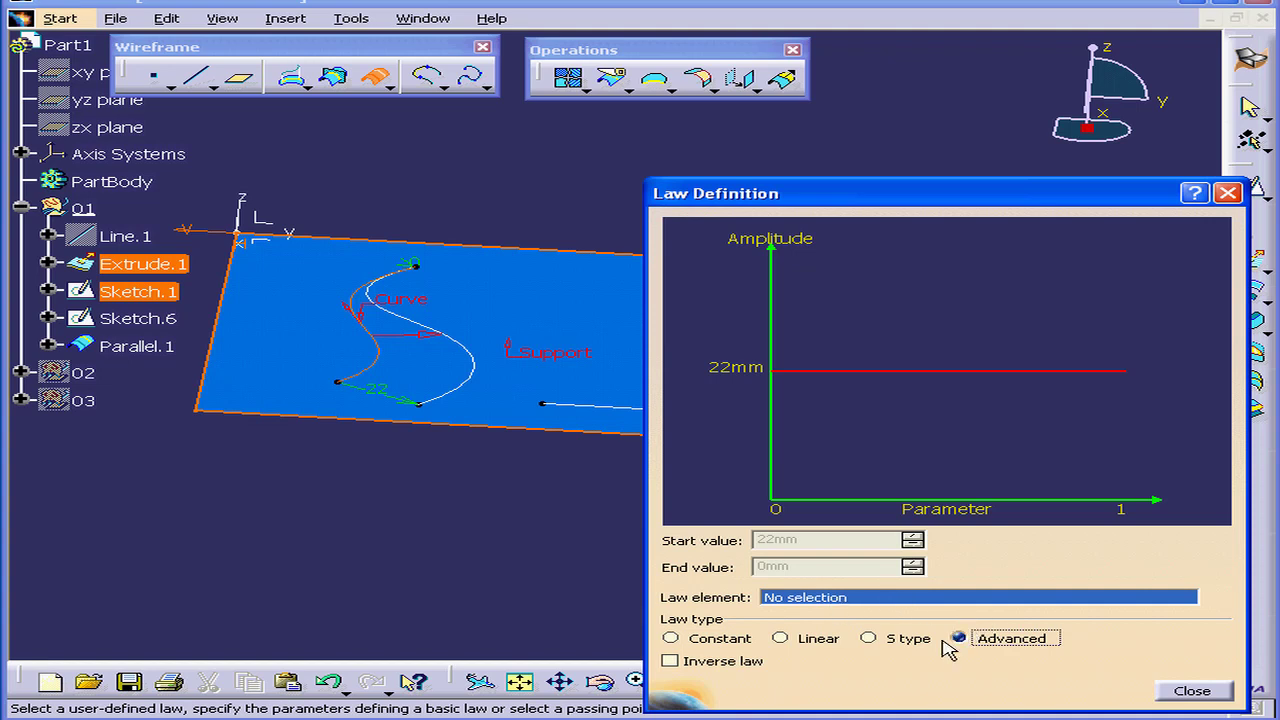
click(868, 638)
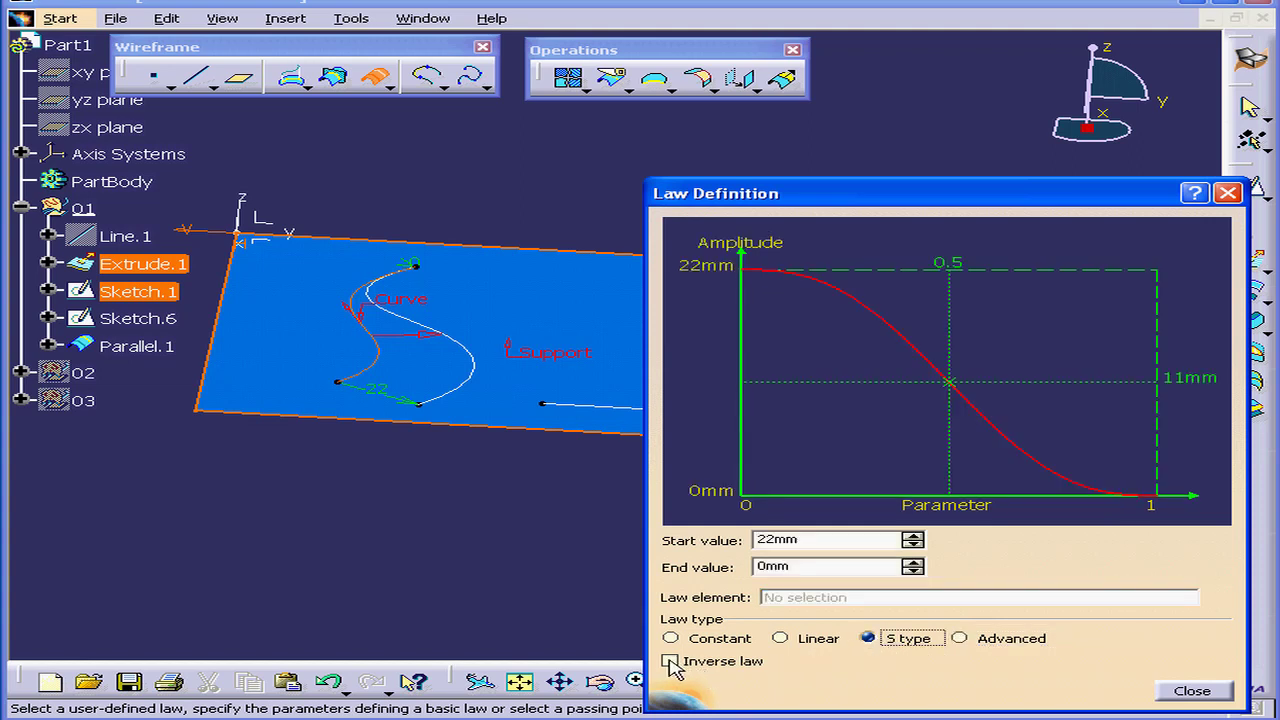
click(670, 662)
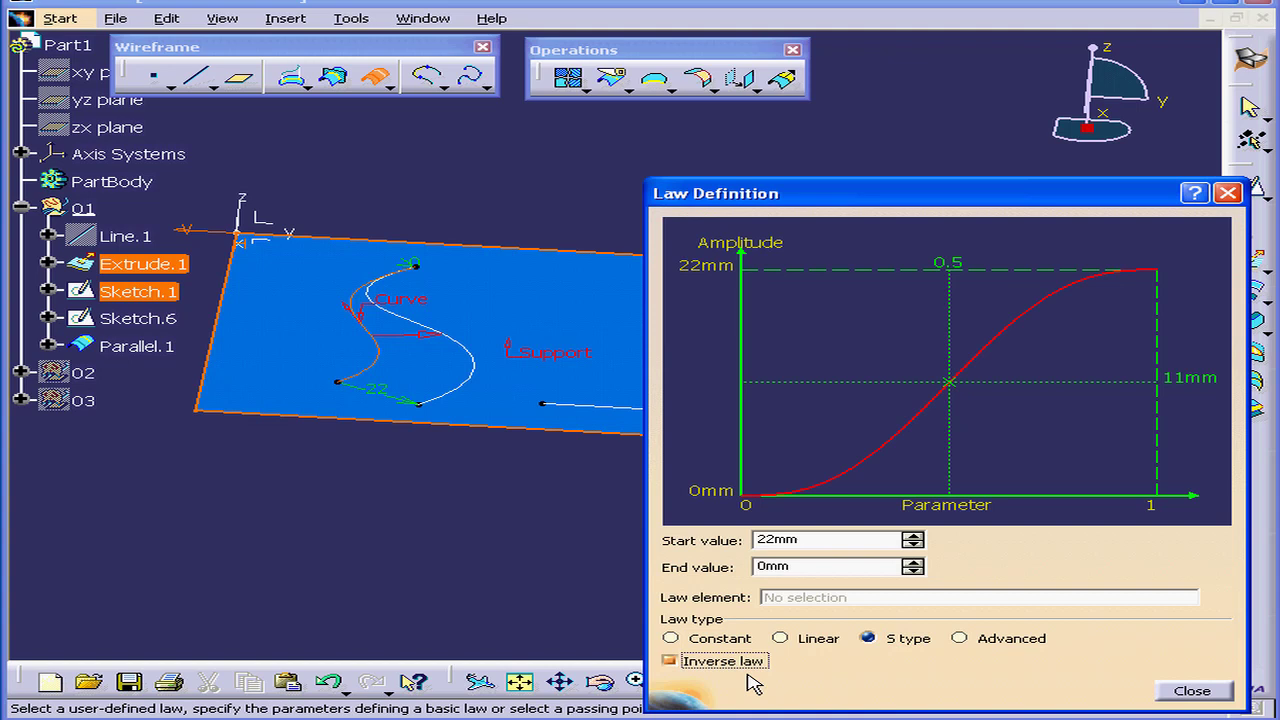
click(1190, 691)
click(1137, 530)
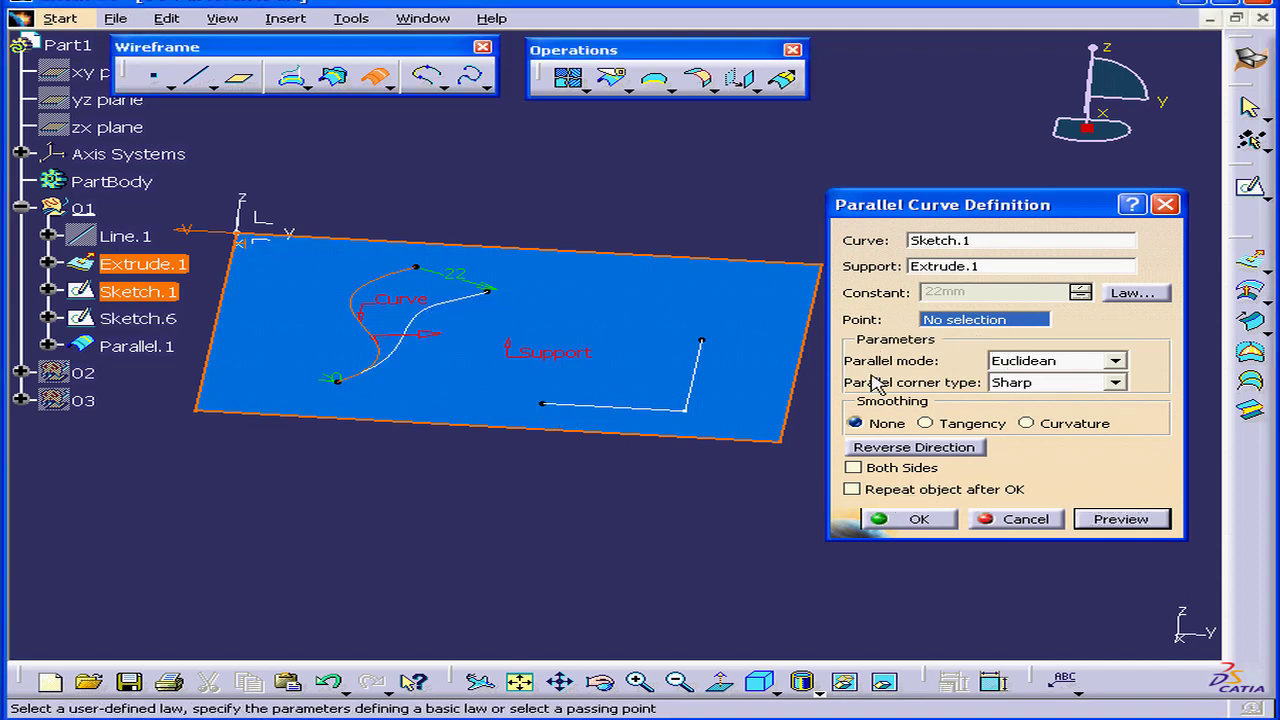
Step: Use Sketch.6 as the reference curve with a constant, non-inverted 10mm offset
click(947, 241)
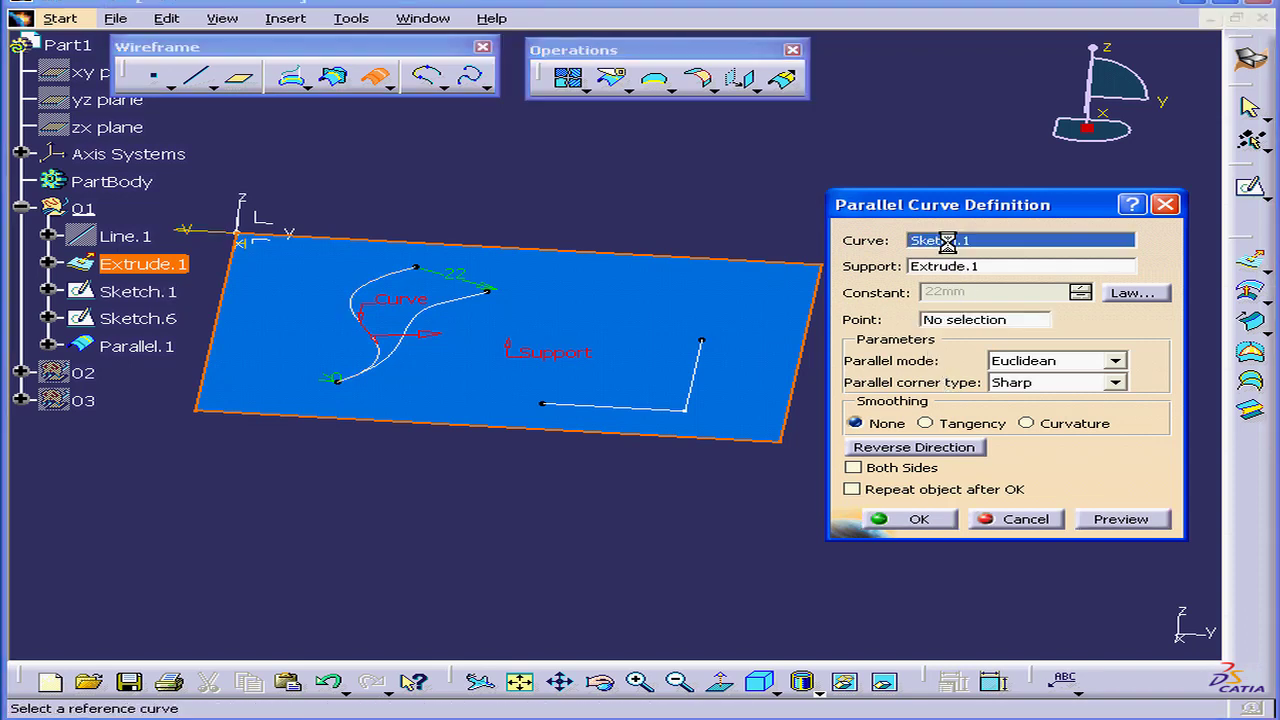
click(700, 370)
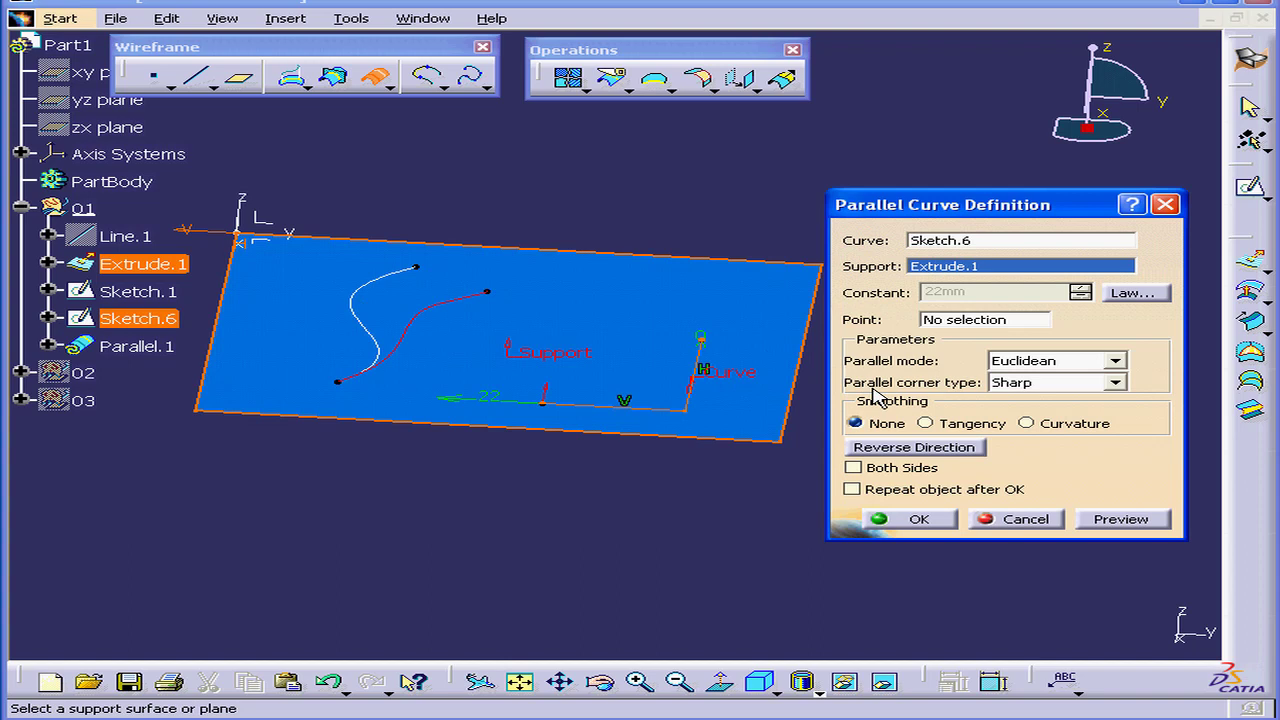
click(1134, 292)
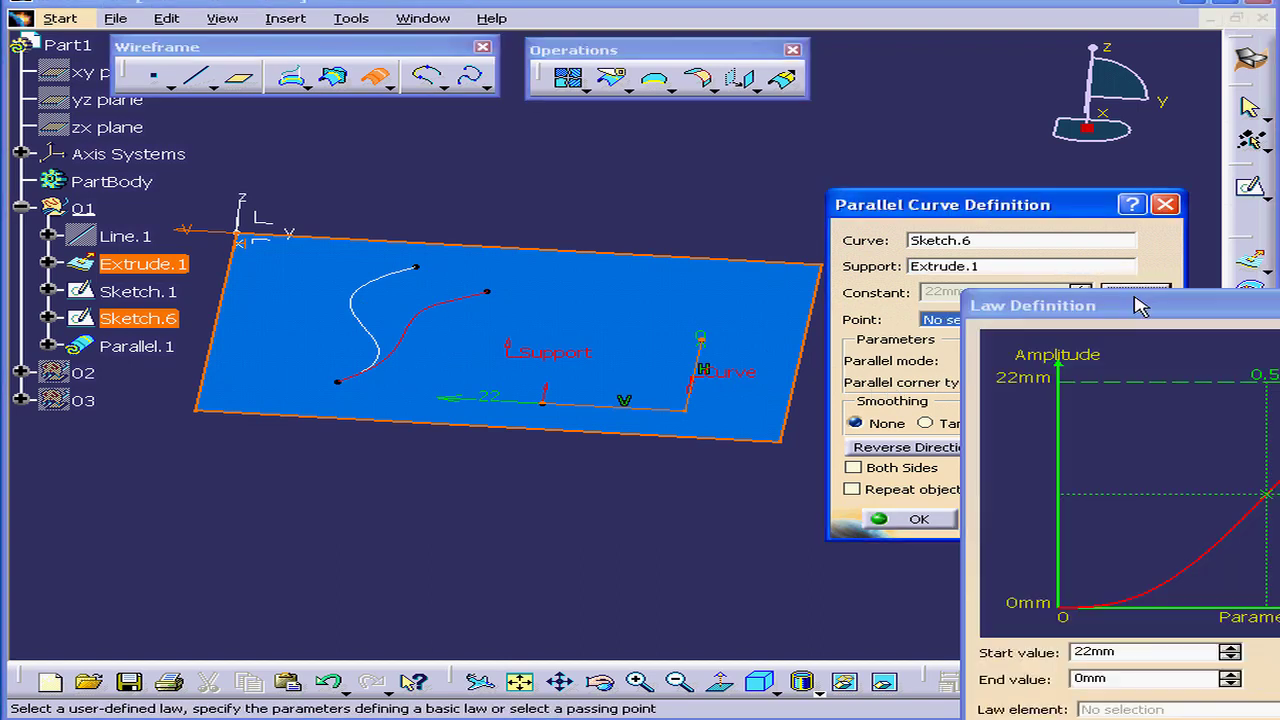
drag(1186, 312, 935, 139)
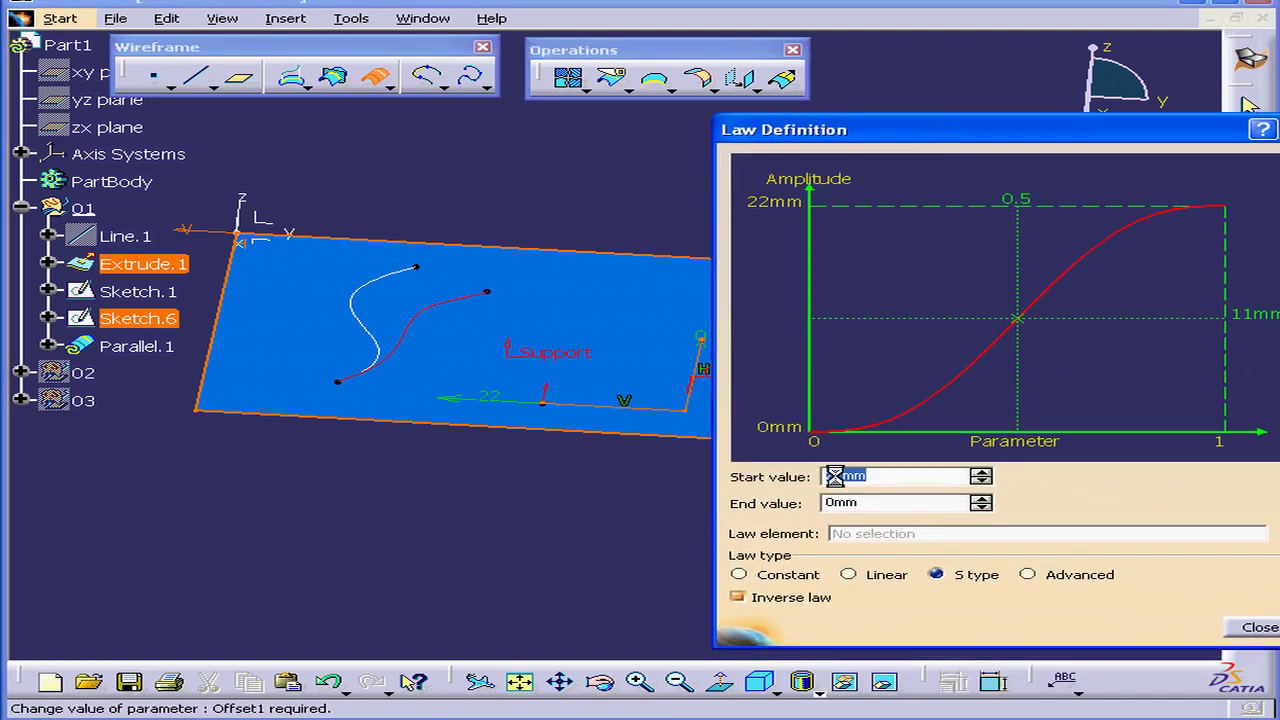
click(738, 574)
click(745, 598)
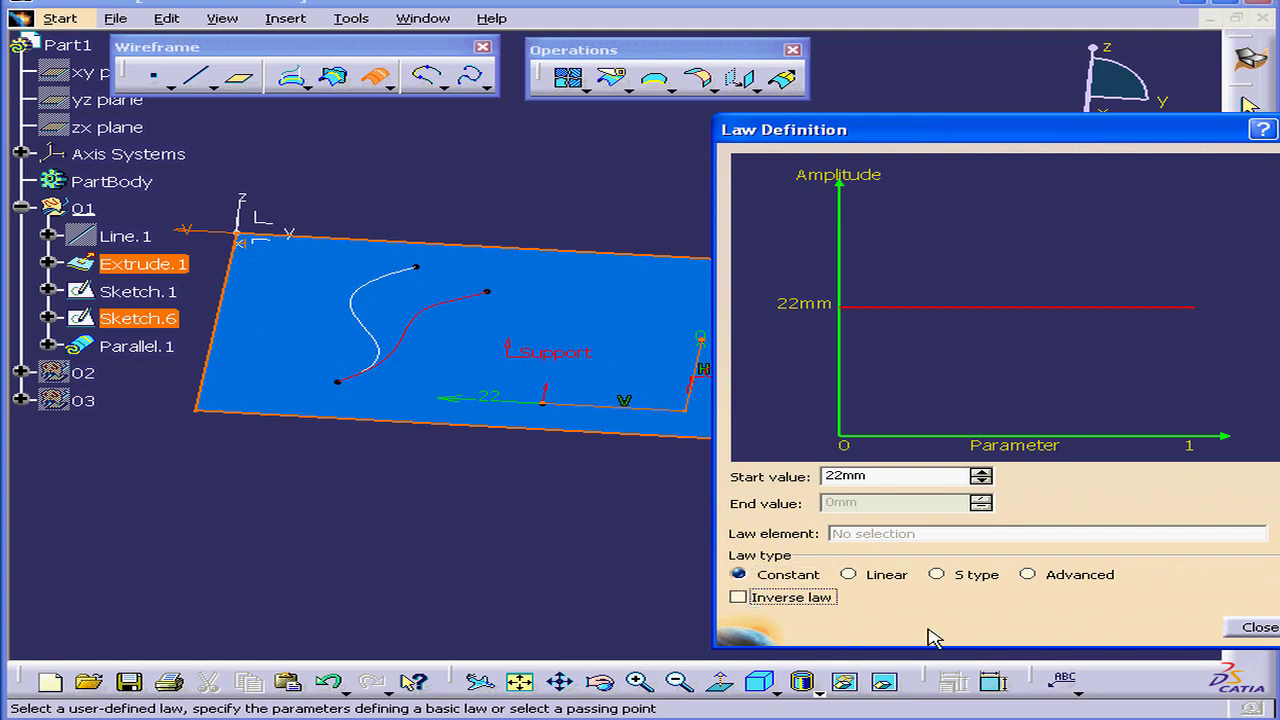
click(1252, 630)
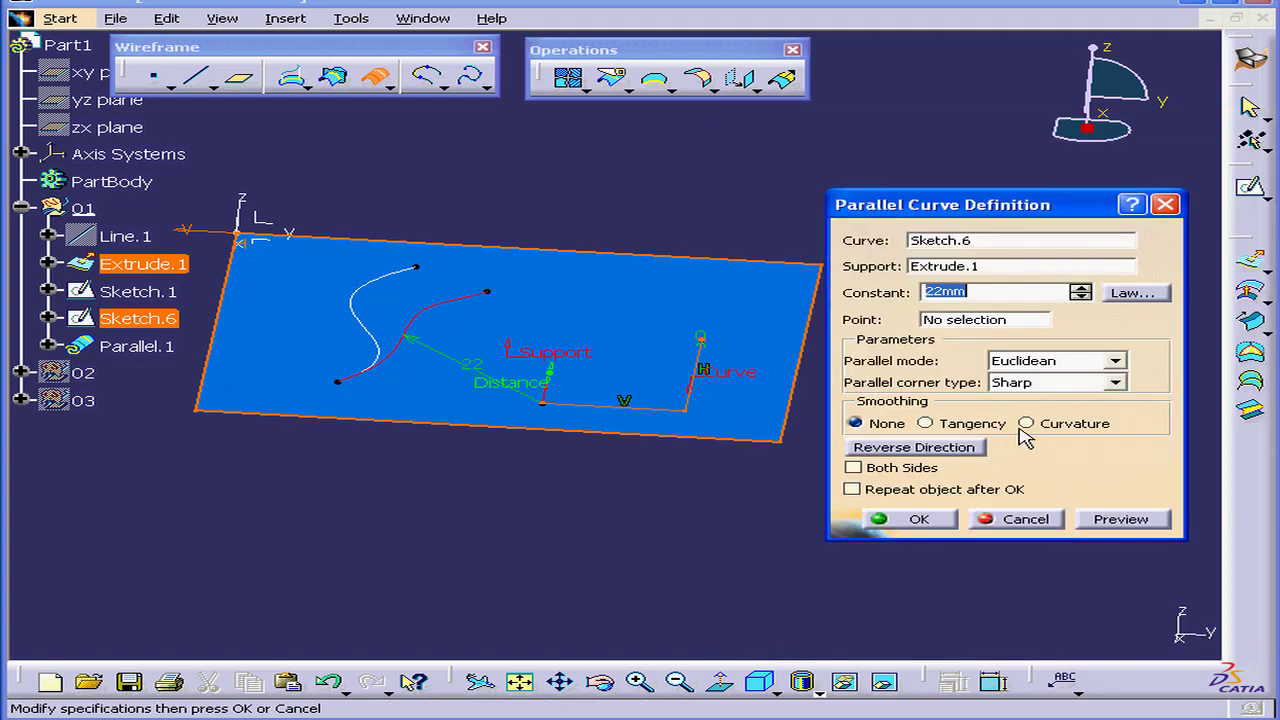
text(10)
key(Tab)
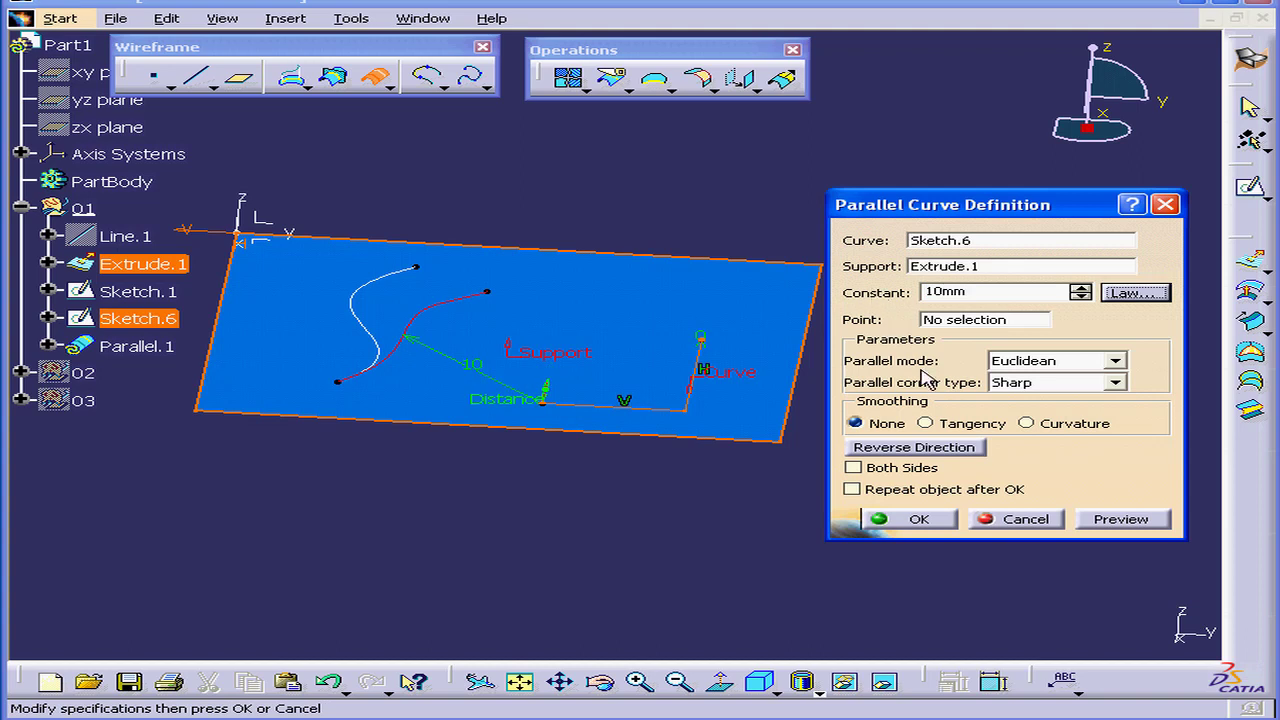
Step: Preview the 10mm parallel curve and flip it to the other side of Sketch.6
click(1143, 521)
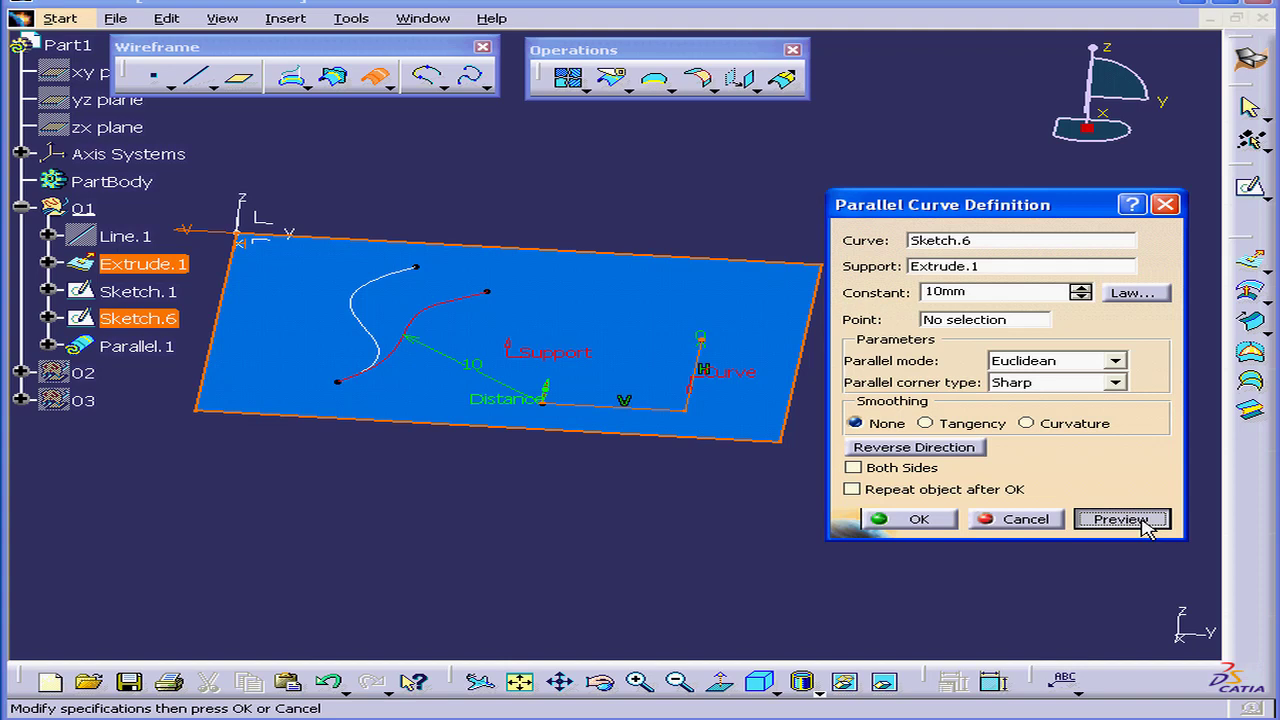
click(947, 455)
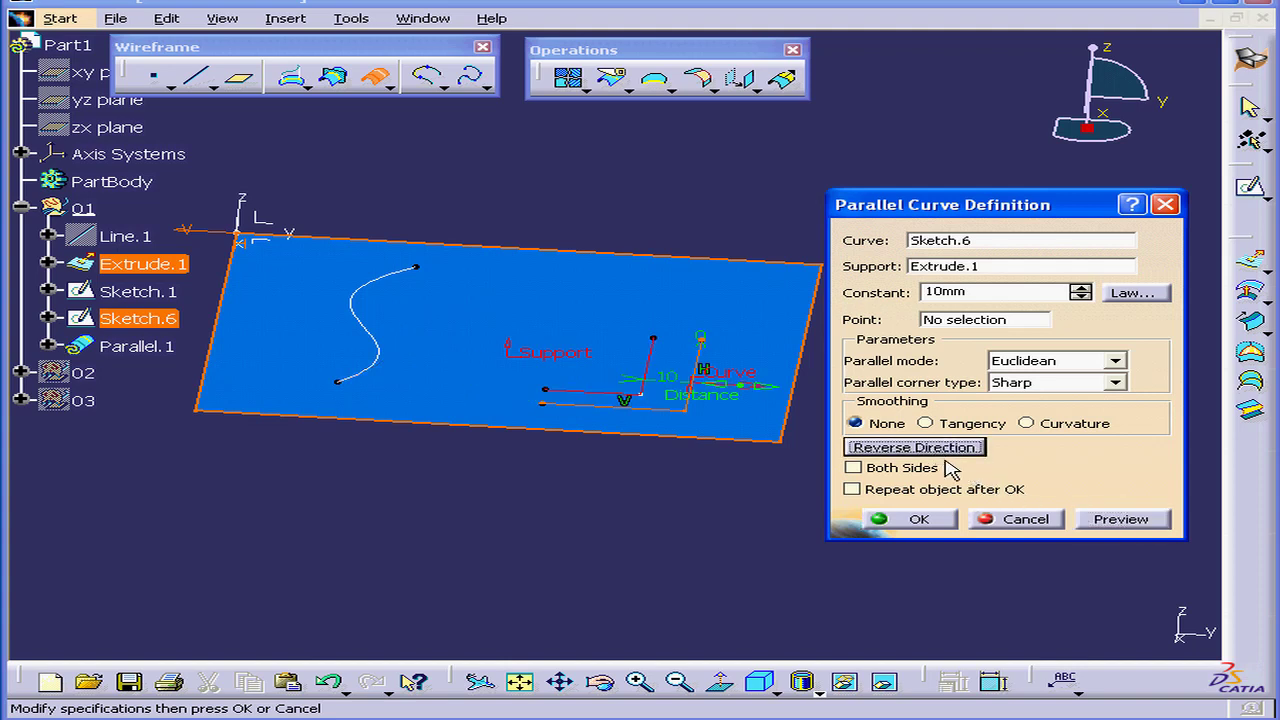
click(1121, 519)
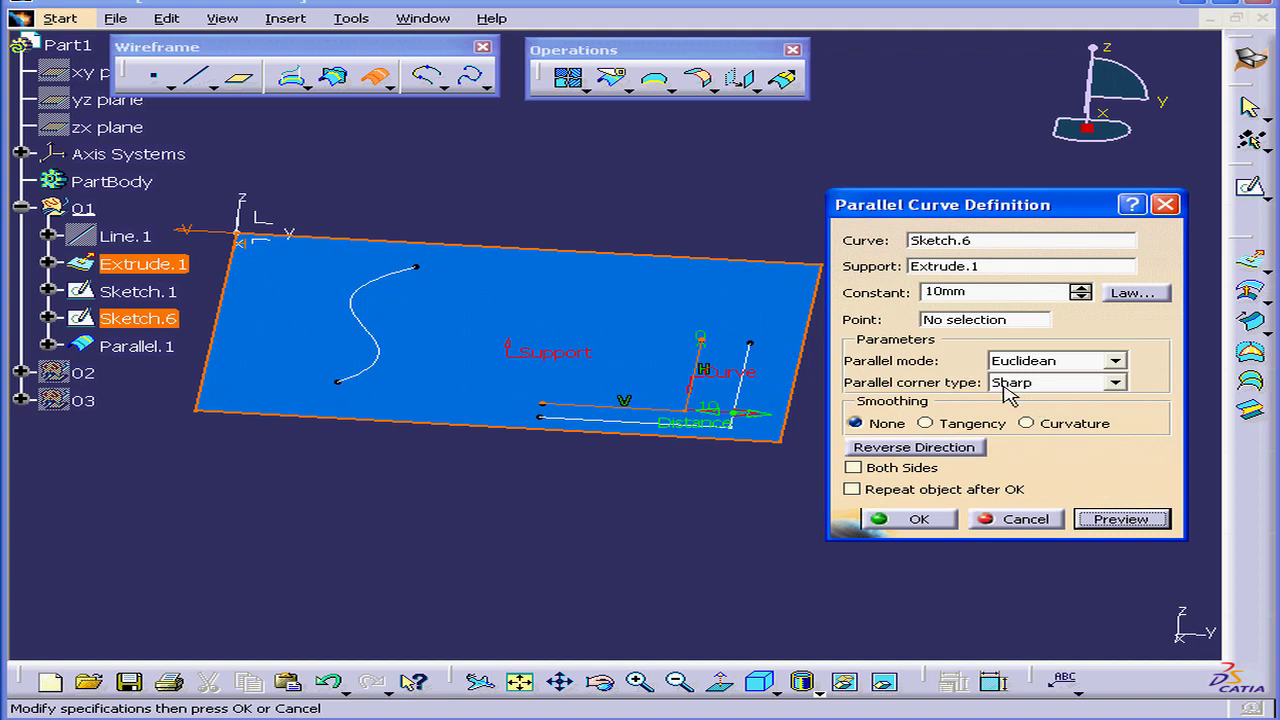
Step: Set Round corner type, keep Euclidean parallel mode, and create Parallel.1
click(1116, 383)
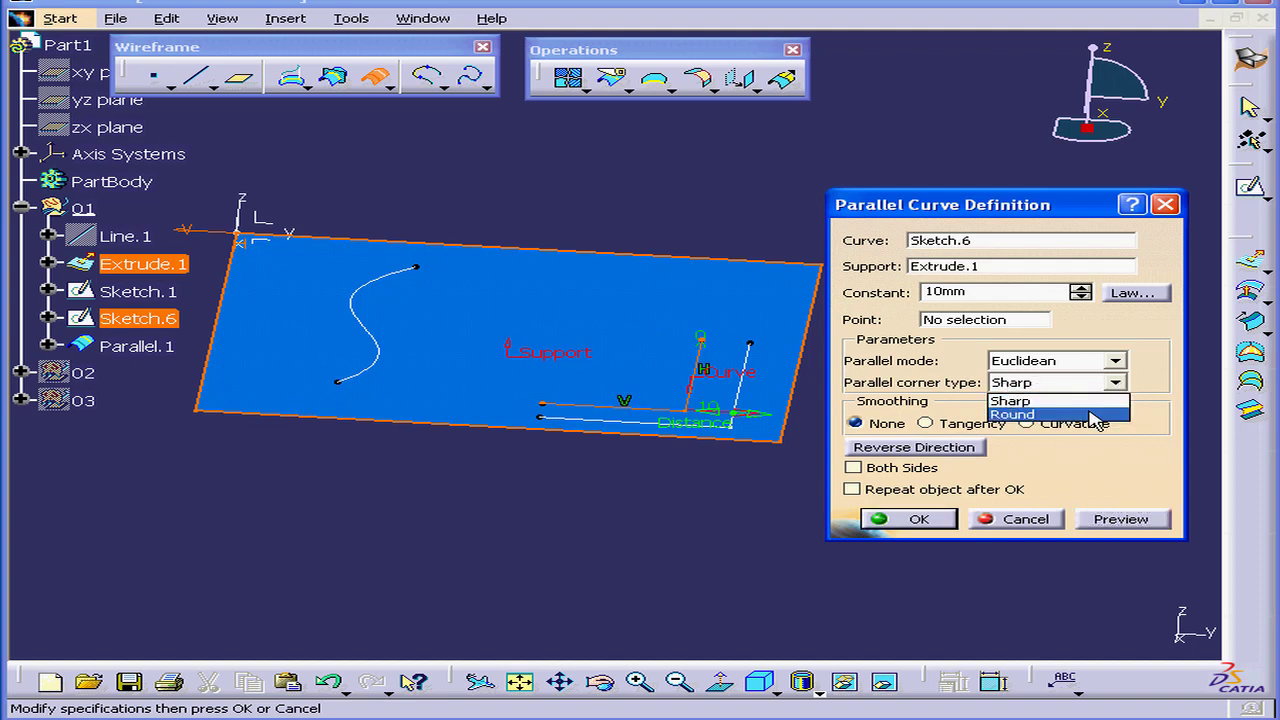
click(1090, 414)
click(1133, 518)
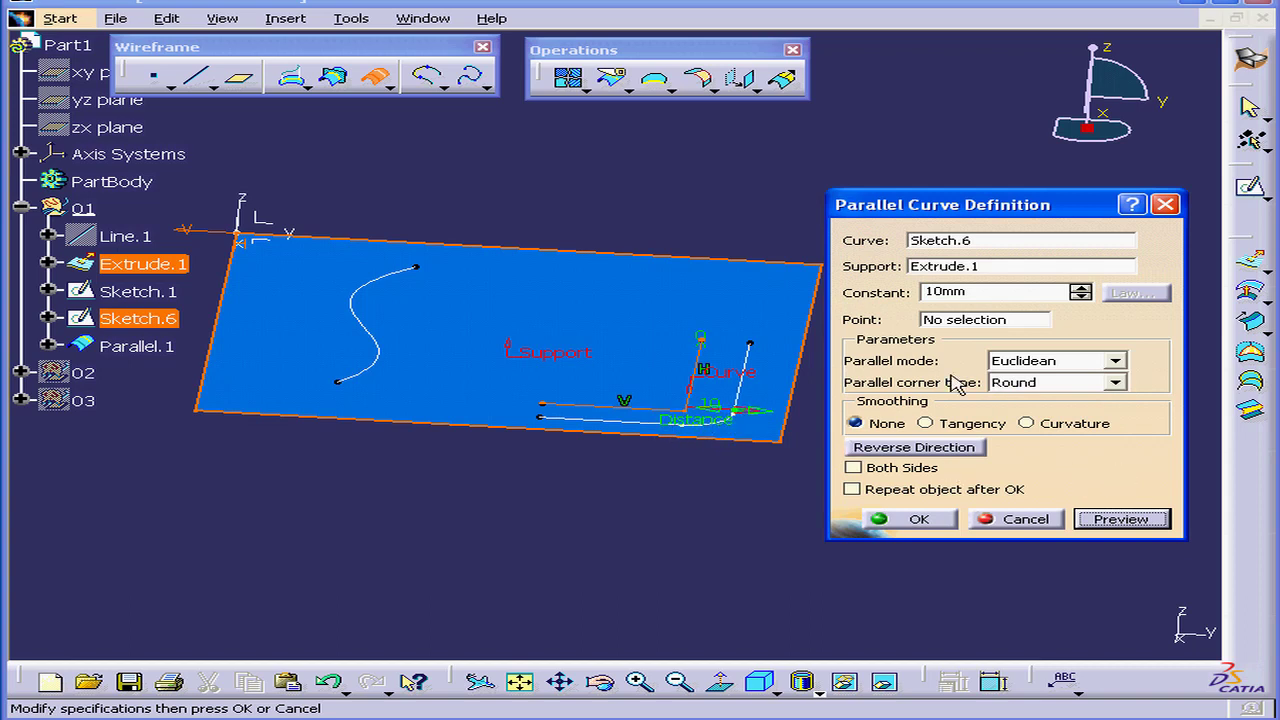
click(1118, 362)
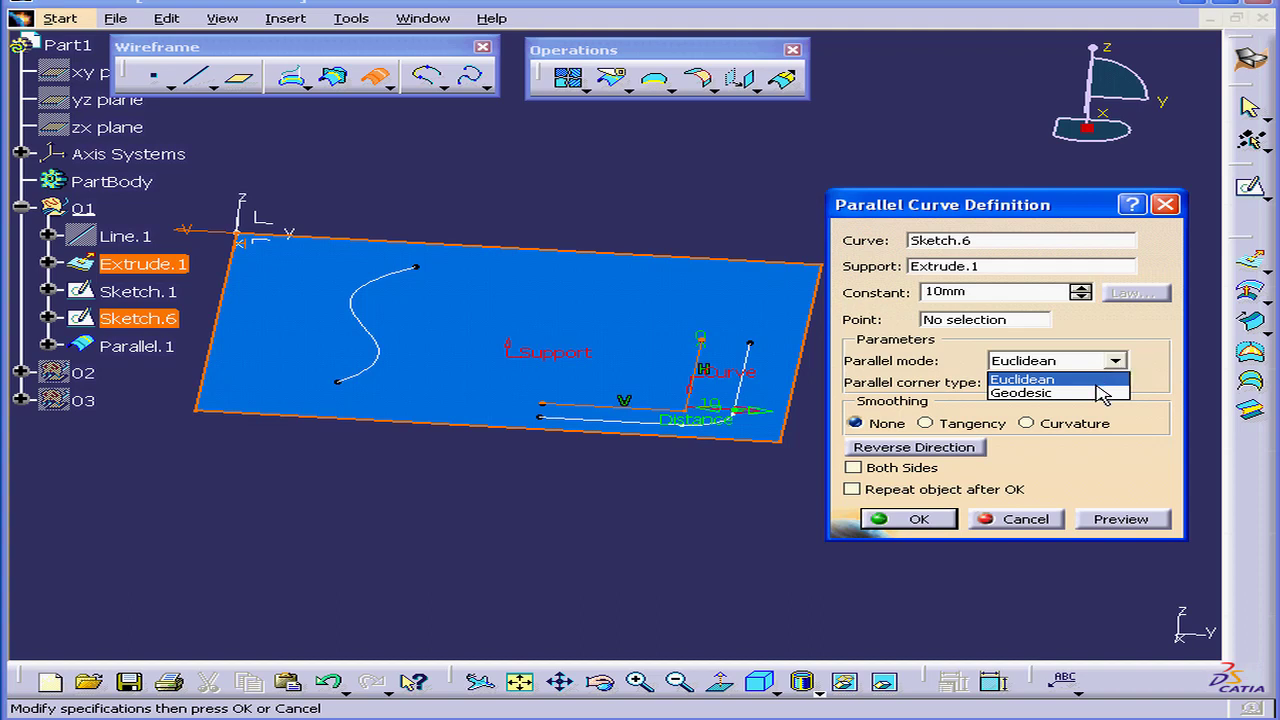
click(1125, 381)
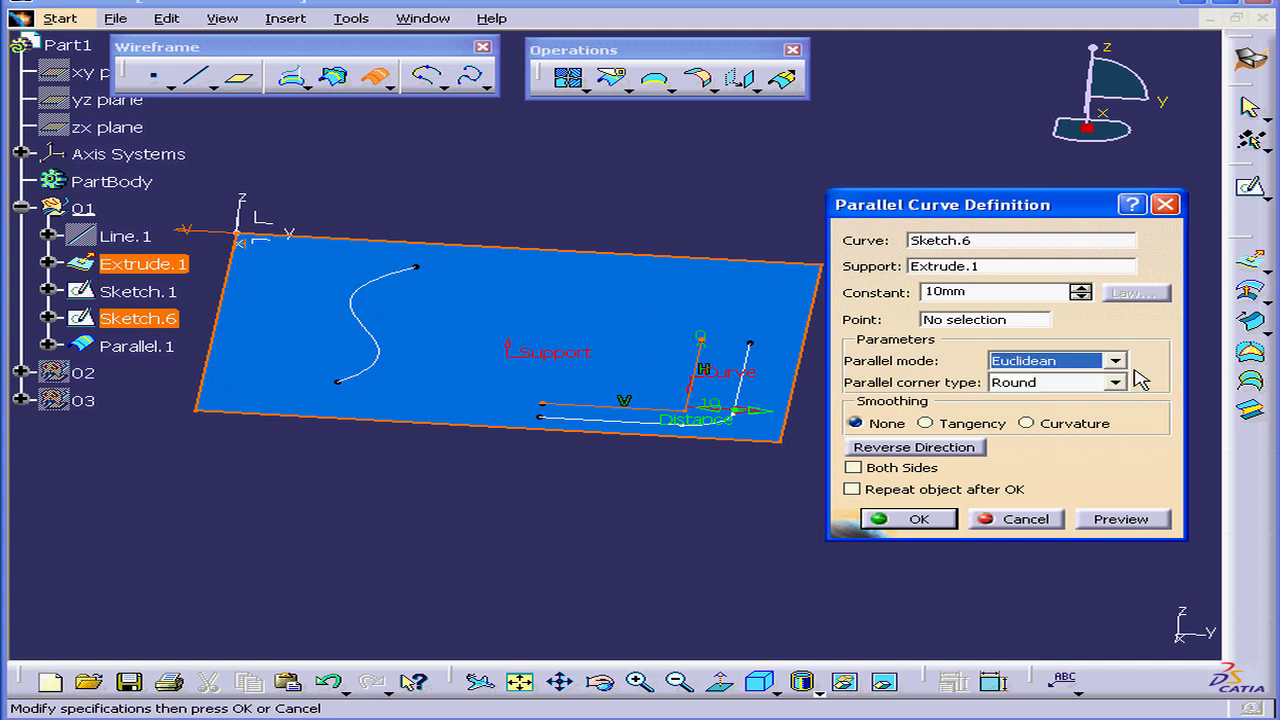
click(918, 519)
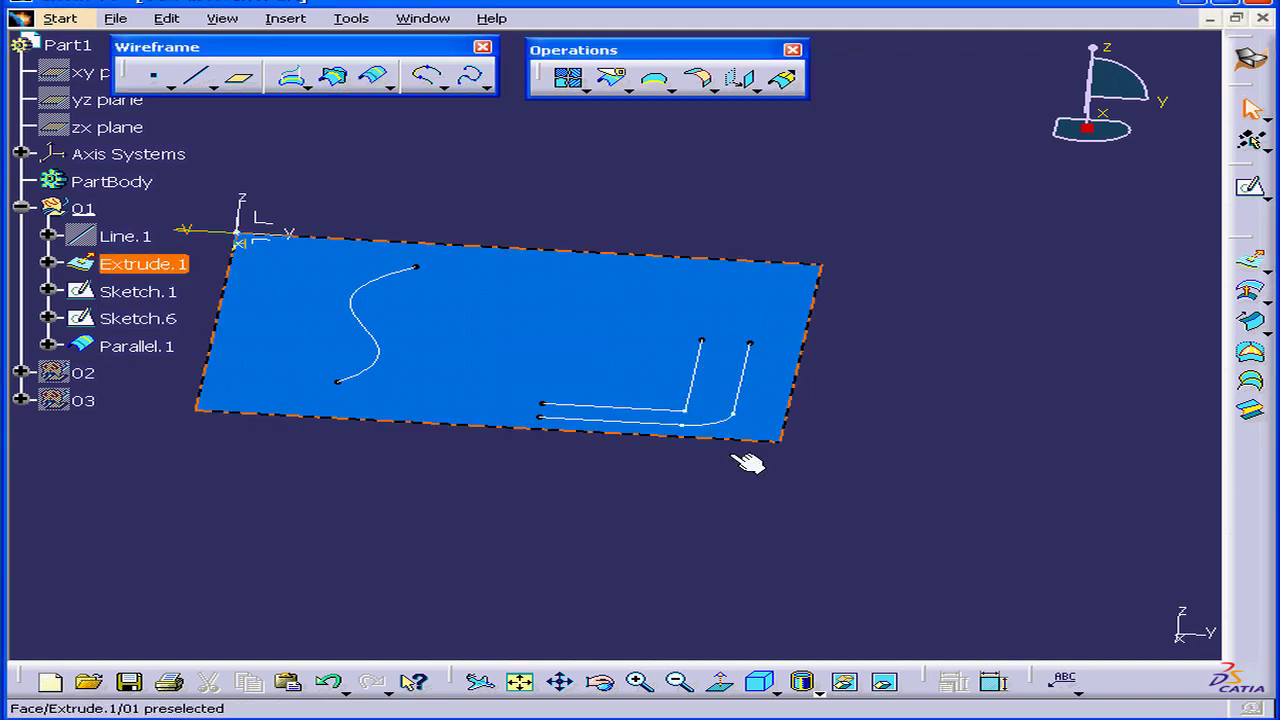
Step: Hide geometrical set 01, show set 03's wavy Extrude.3 surface, and expand 03 in the tree
right_click(80, 208)
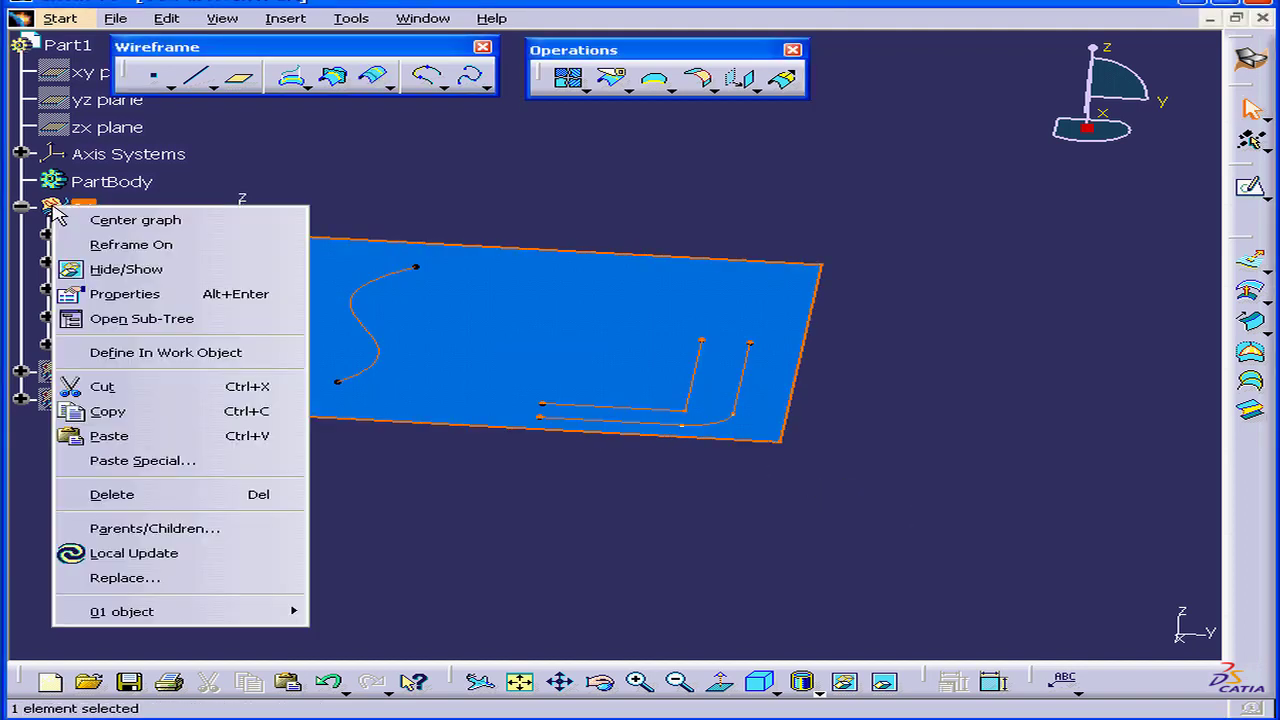
click(160, 270)
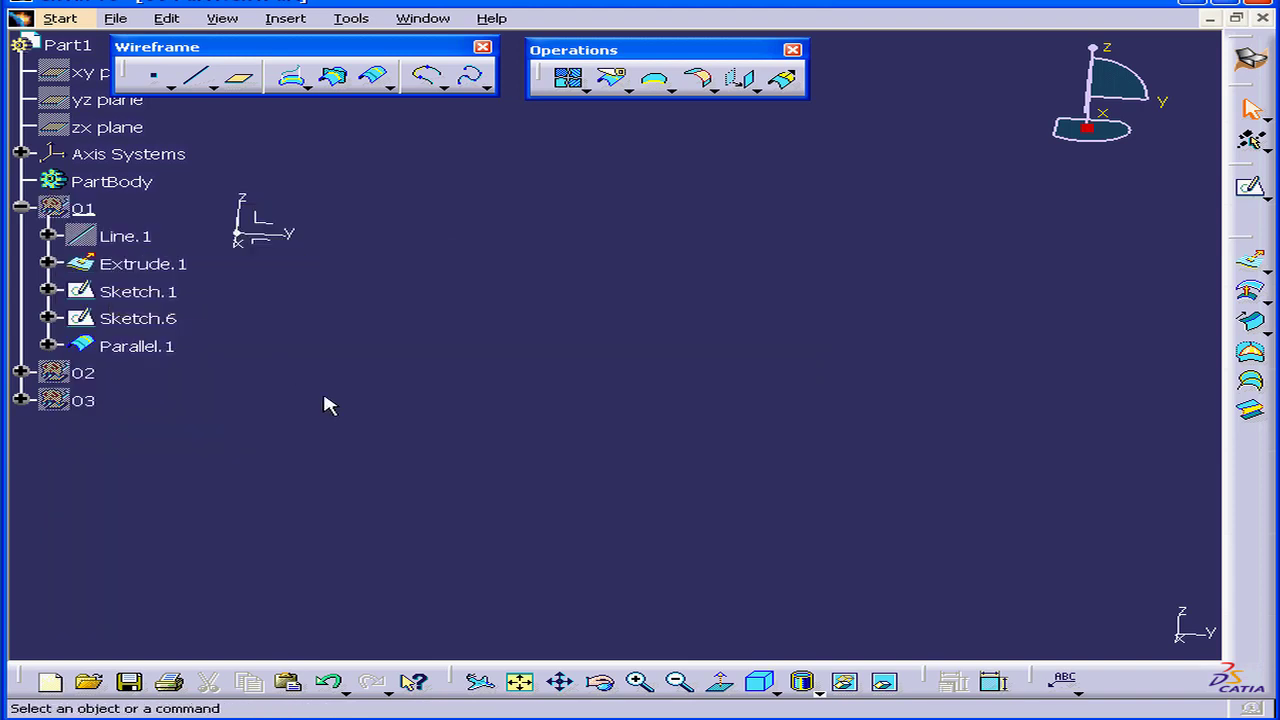
right_click(52, 400)
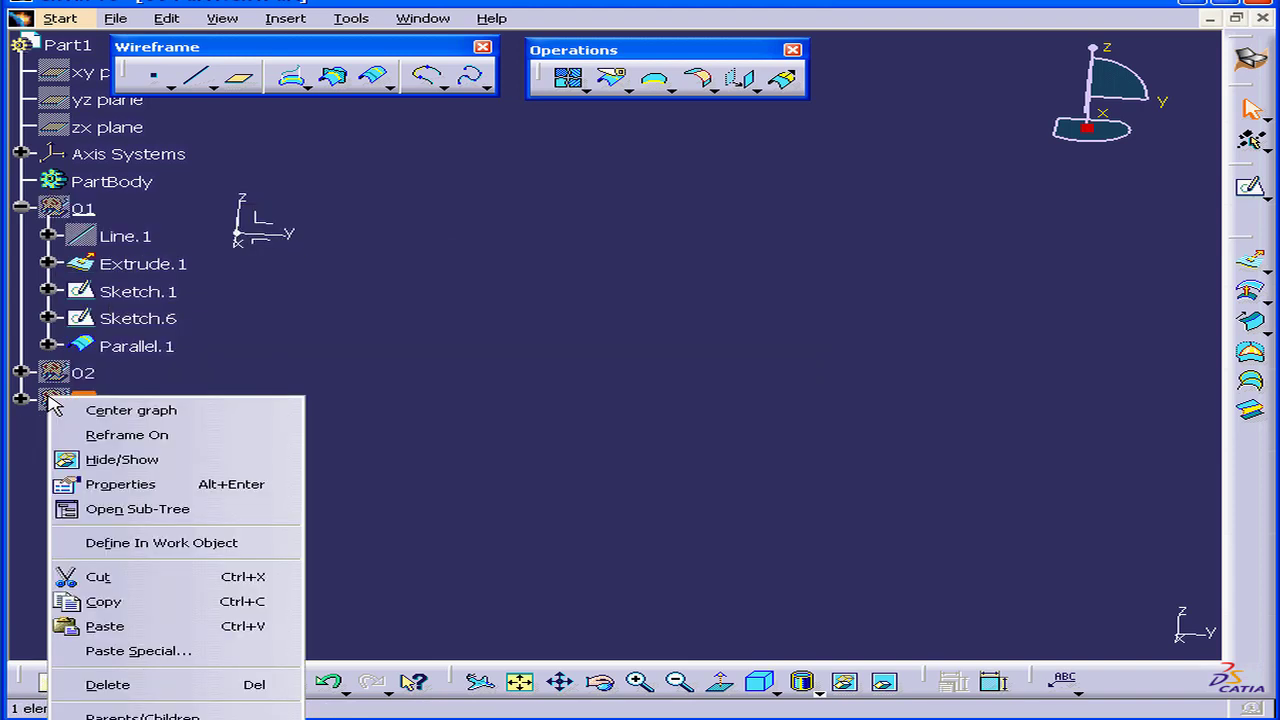
click(170, 467)
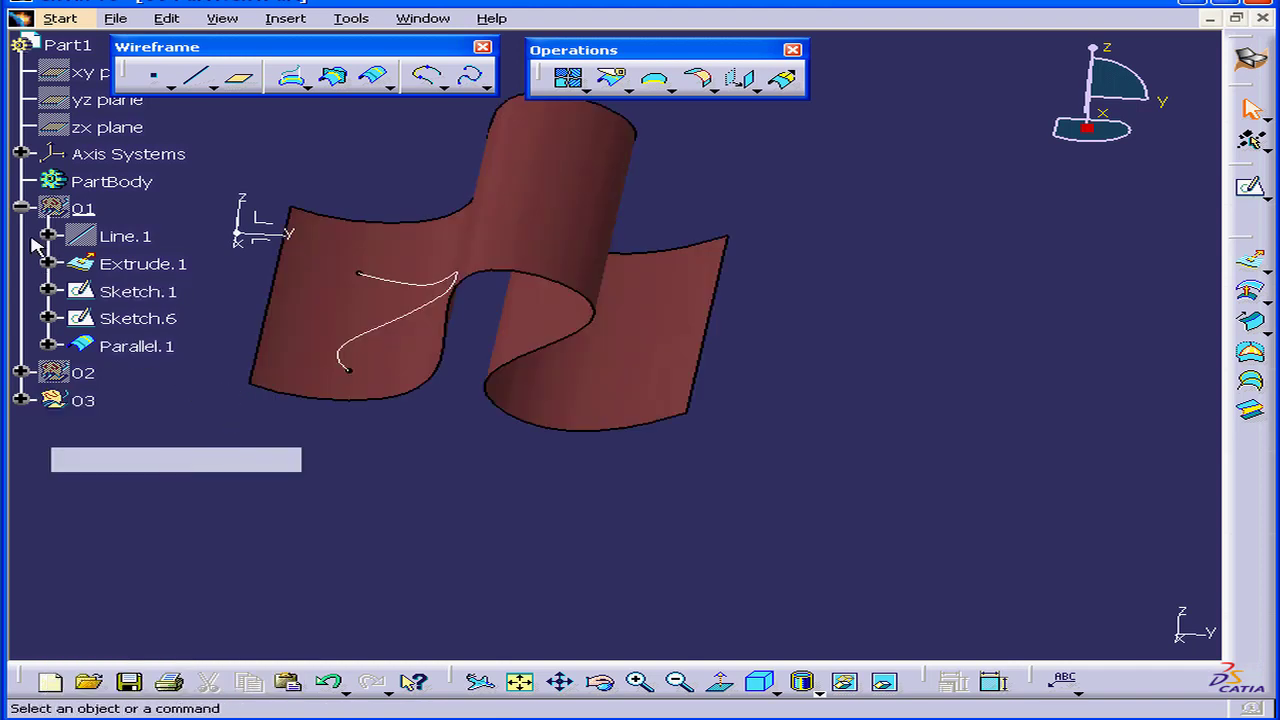
click(21, 208)
click(21, 263)
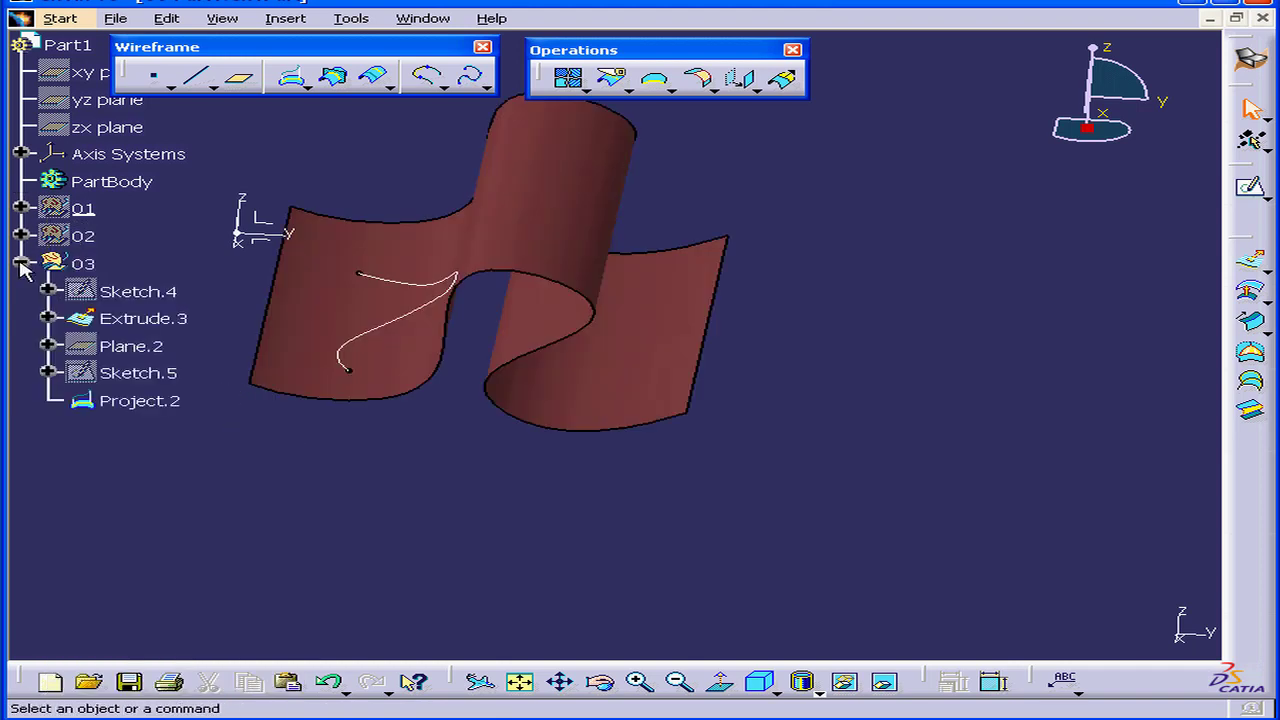
Step: Create a 10mm parallel curve of Project.2 supported on the wavy Extrude.3 surface
click(376, 80)
drag(986, 206, 988, 223)
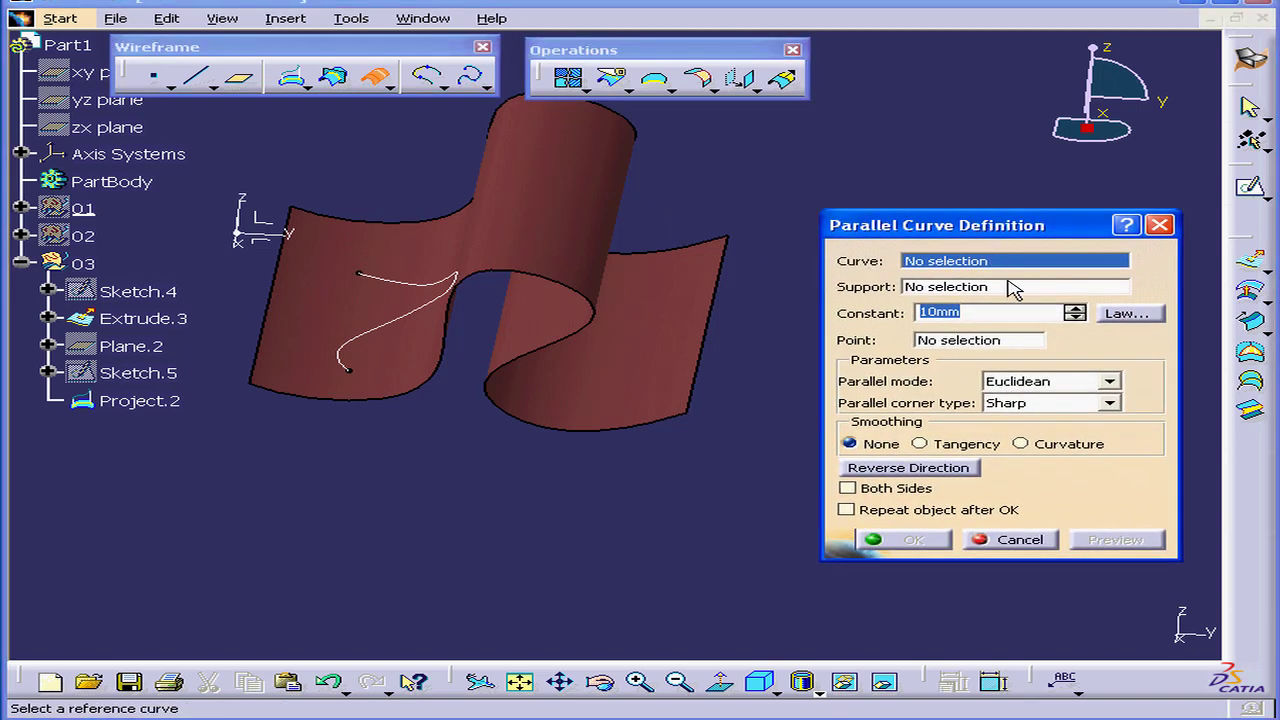
click(400, 333)
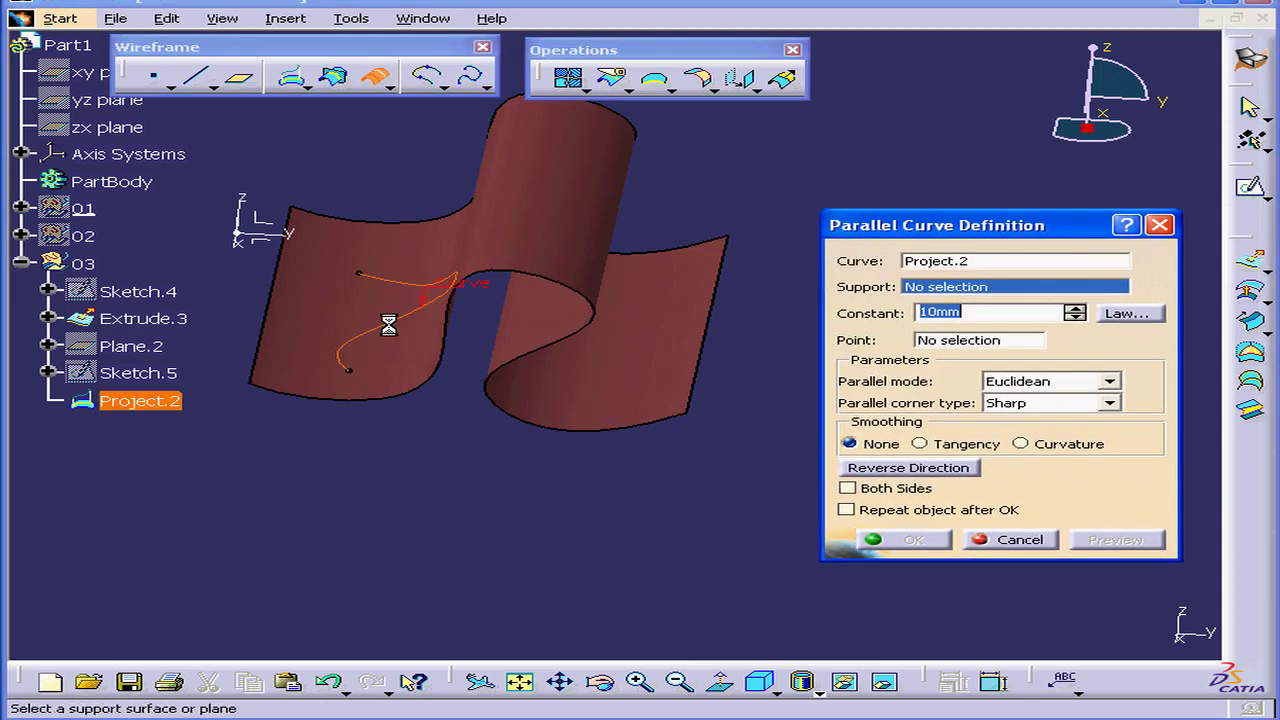
click(605, 329)
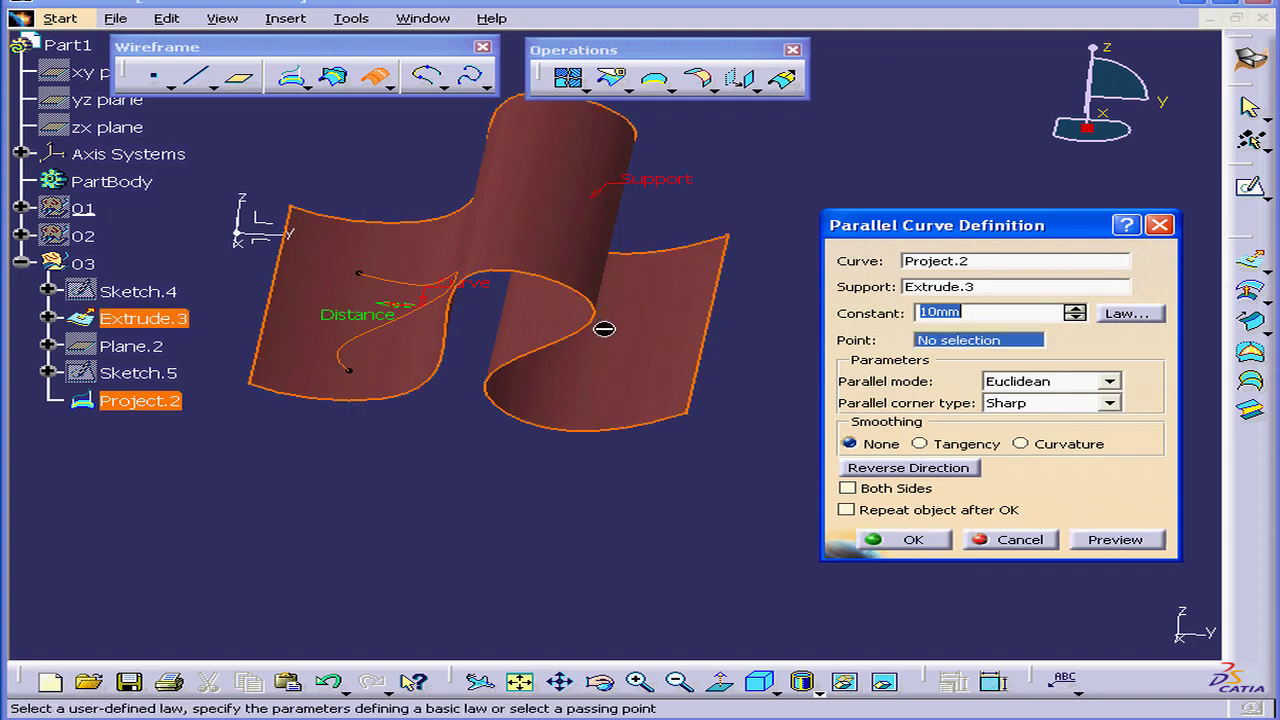
middle_drag(510, 320, 563, 343)
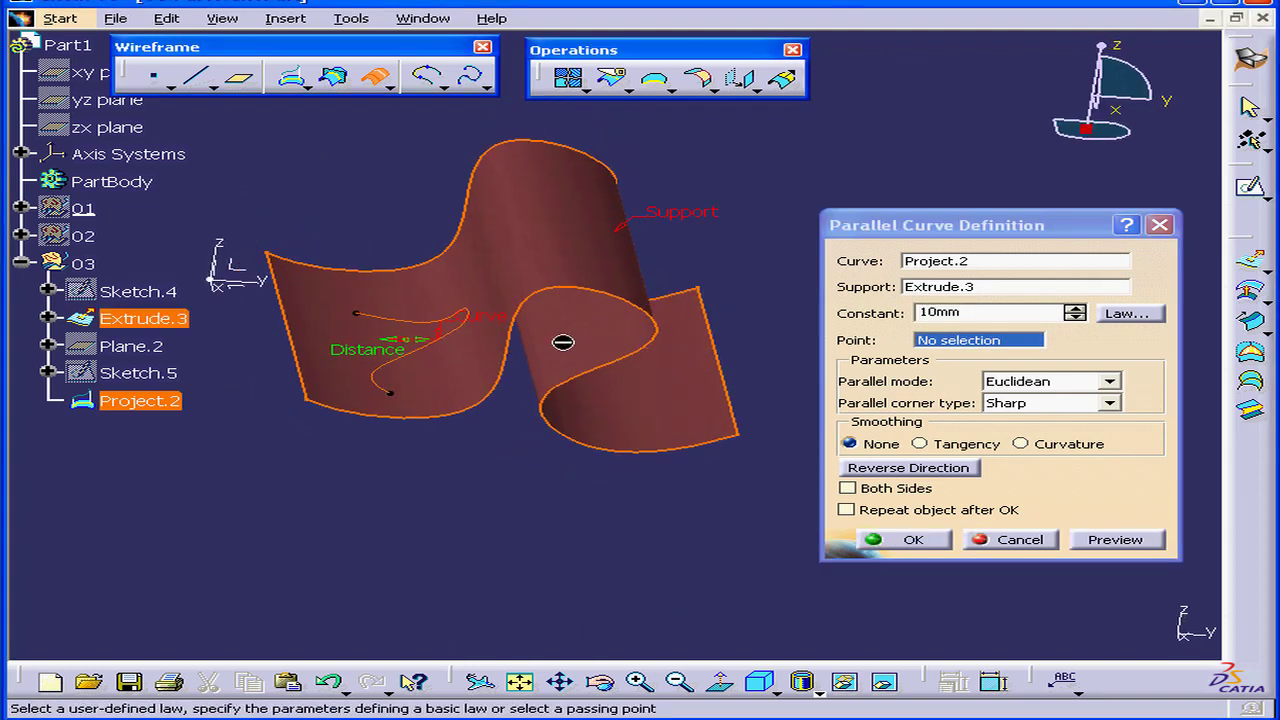
click(1122, 541)
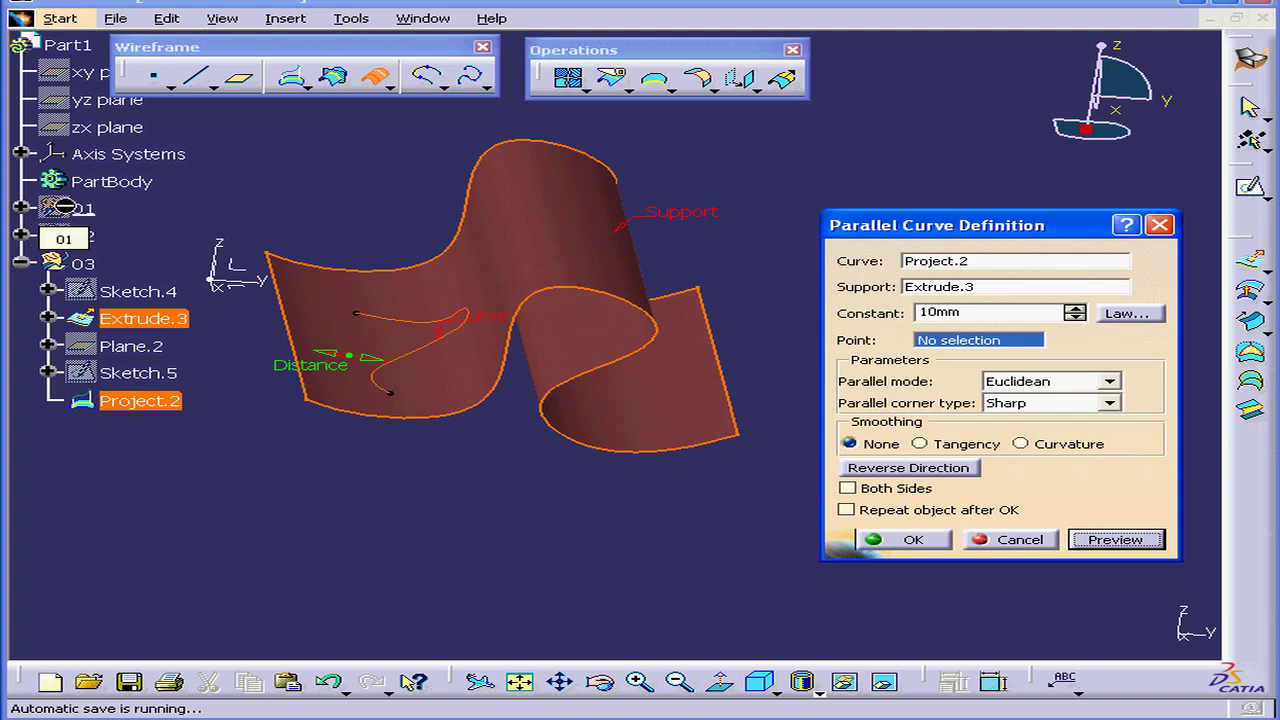
click(913, 540)
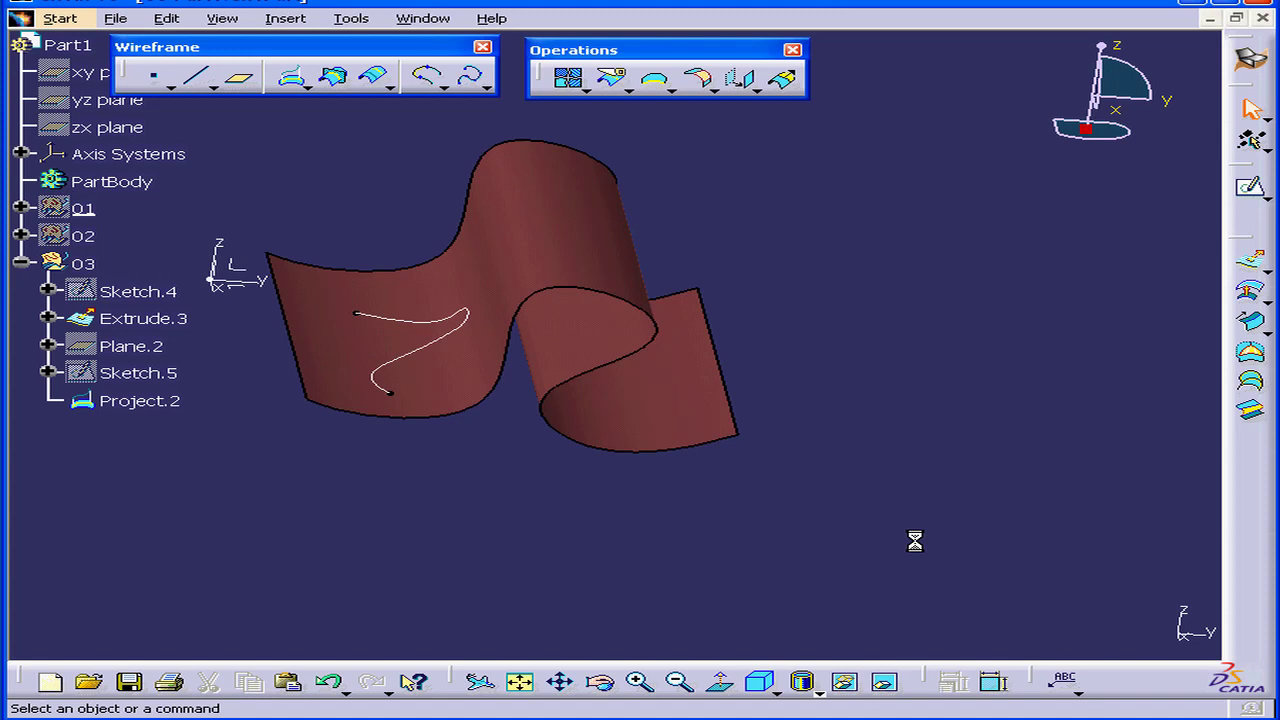
Step: Define set 03 as the in-work object and expand set 01 to locate Parallel.2
right_click(80, 266)
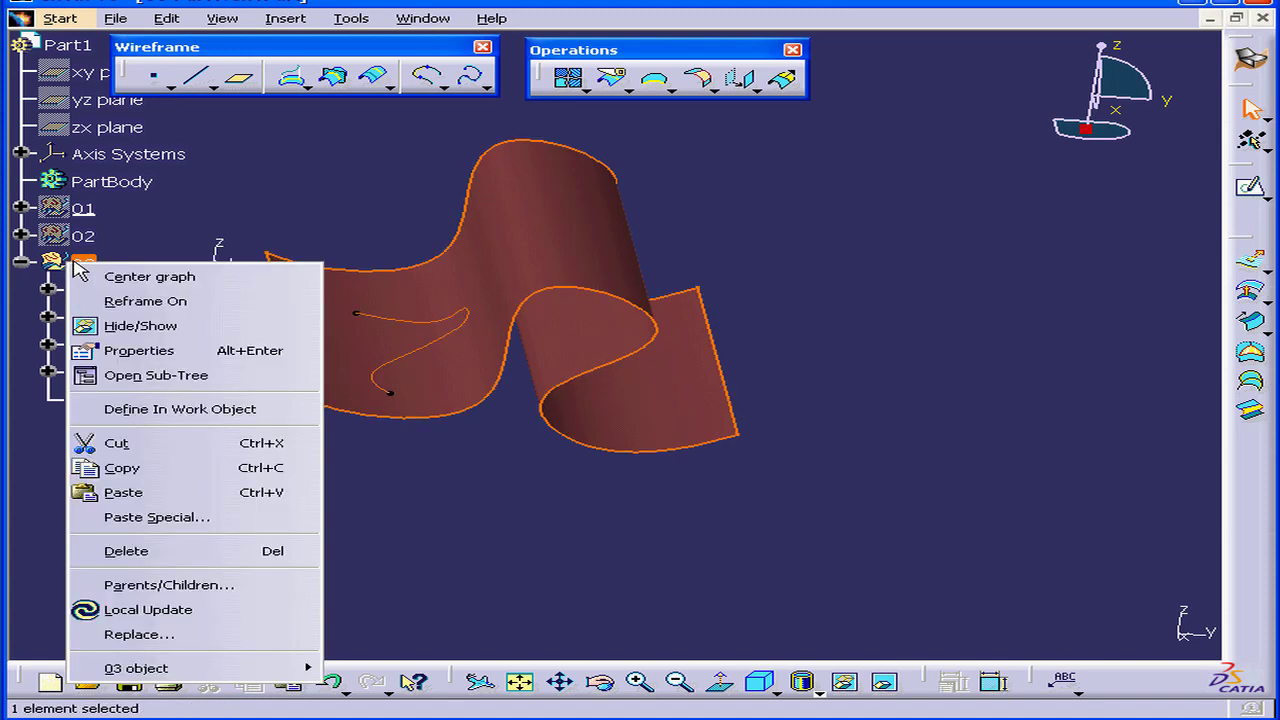
click(213, 410)
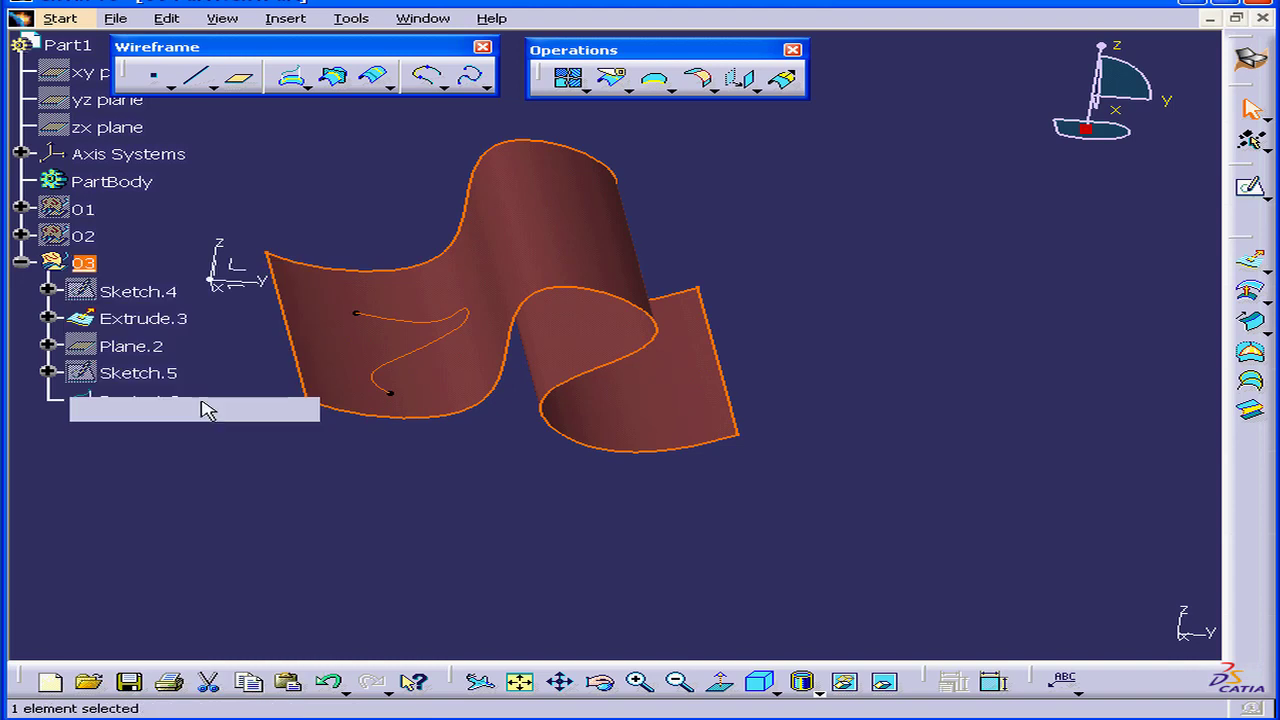
click(22, 209)
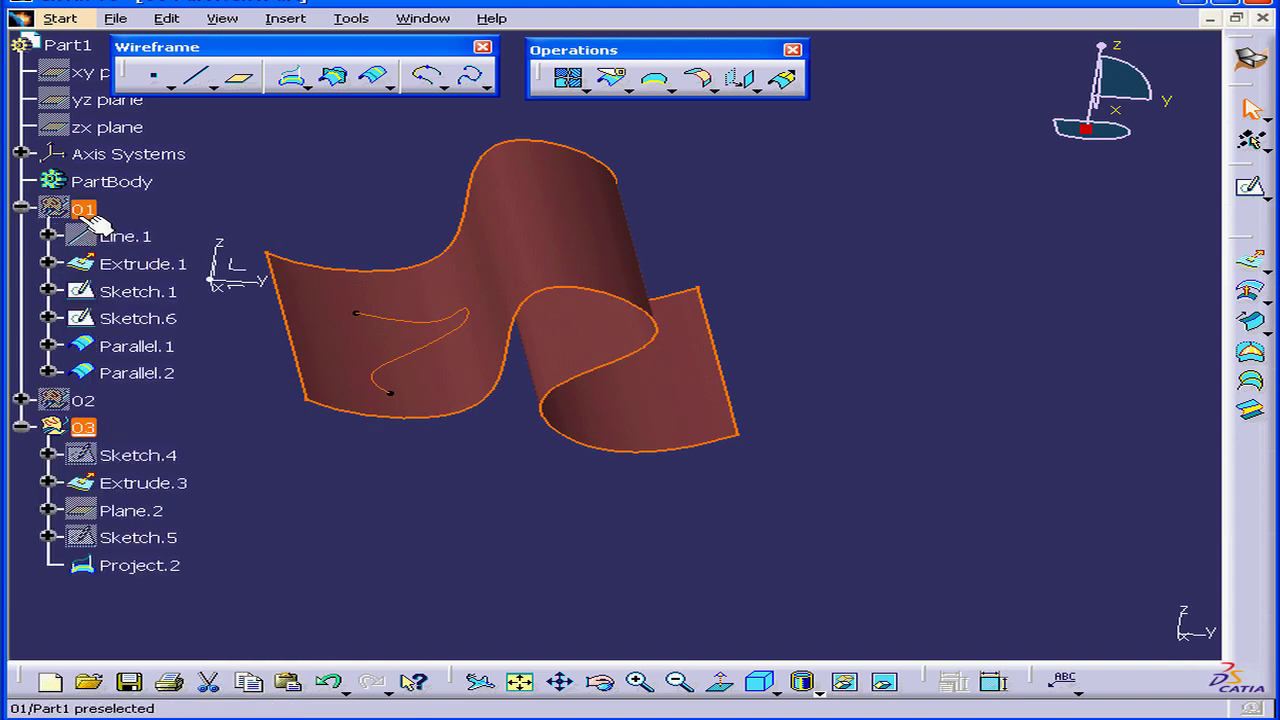
right_click(145, 380)
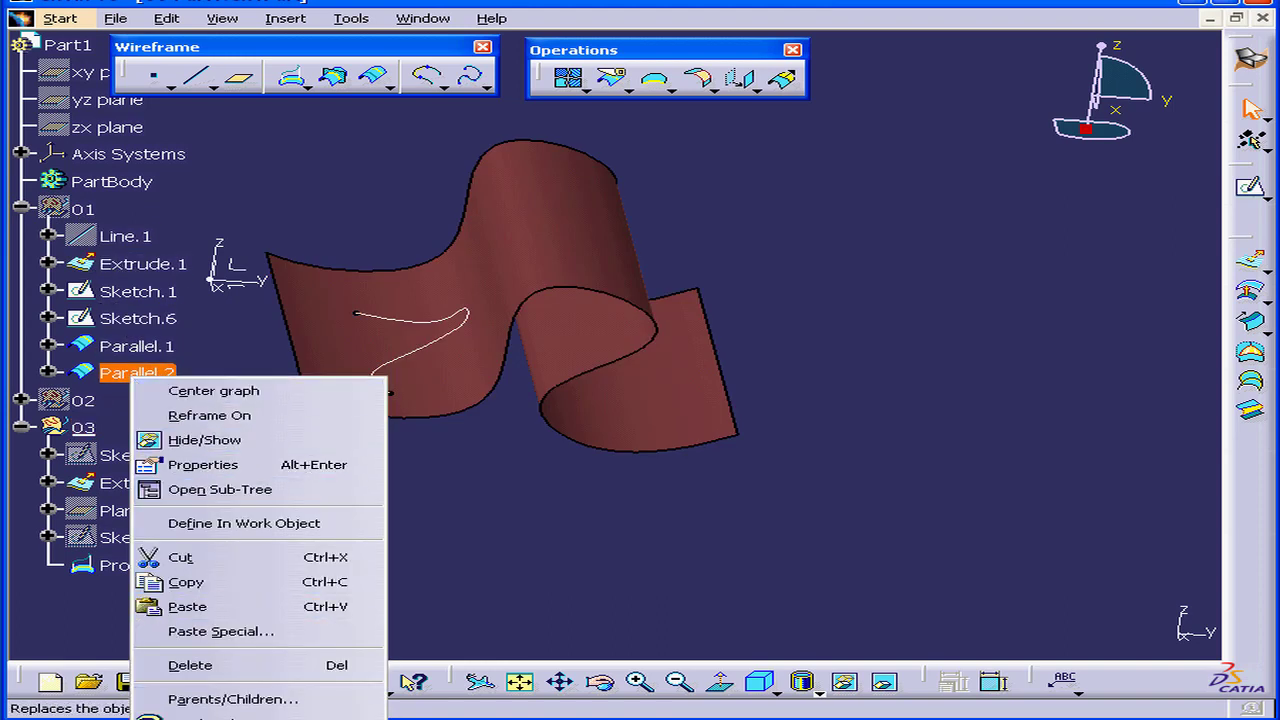
click(163, 373)
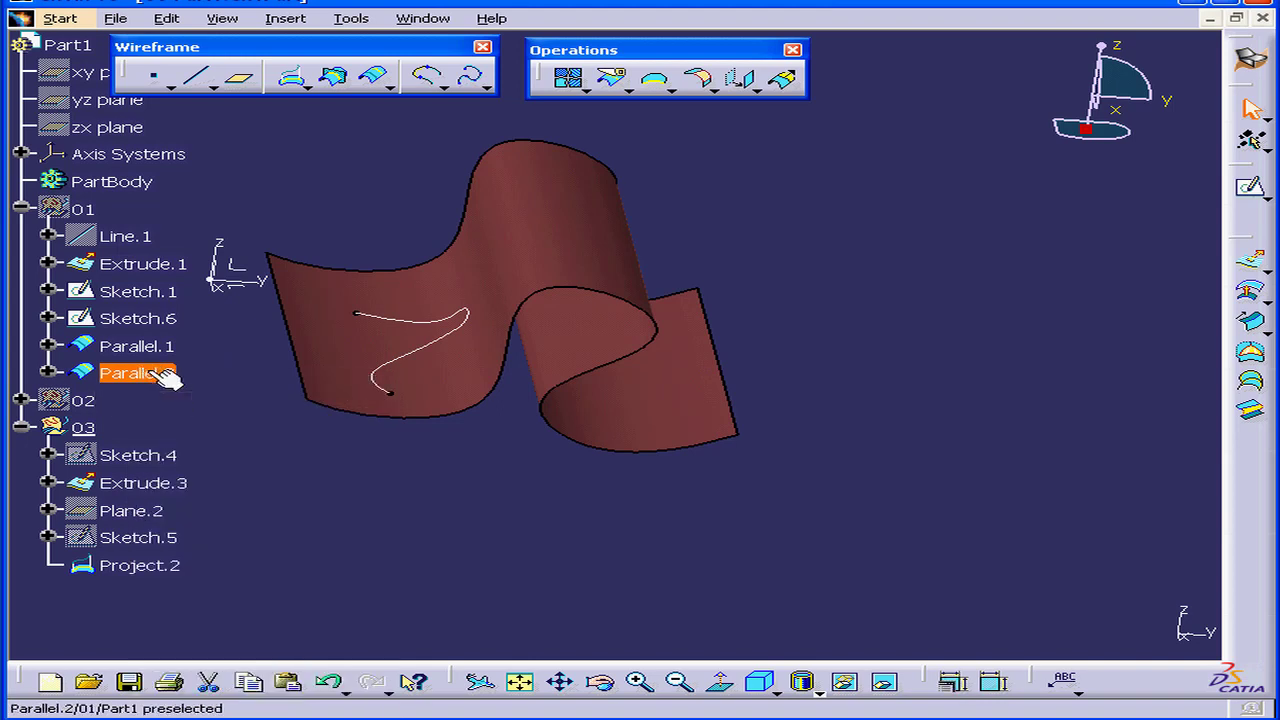
Step: Use Change Geometrical Set to move Parallel.2 from set 01 into destination set 03
click(166, 19)
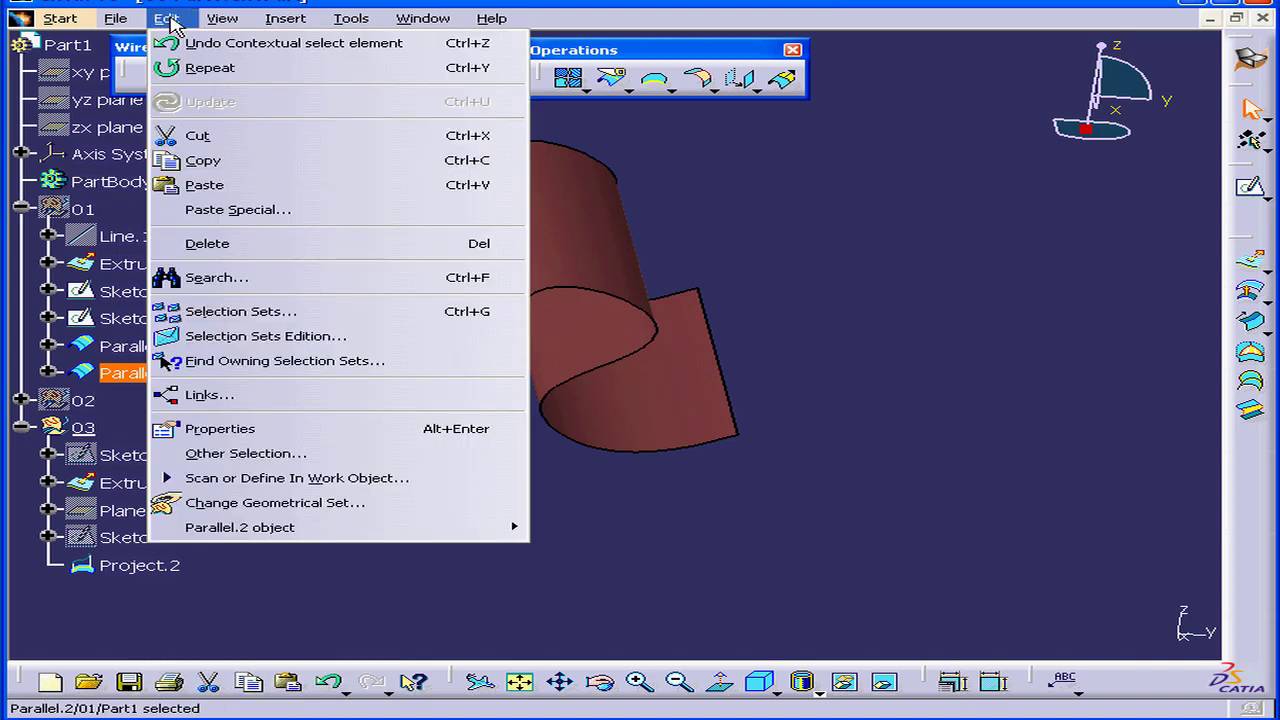
mouse_move(283, 537)
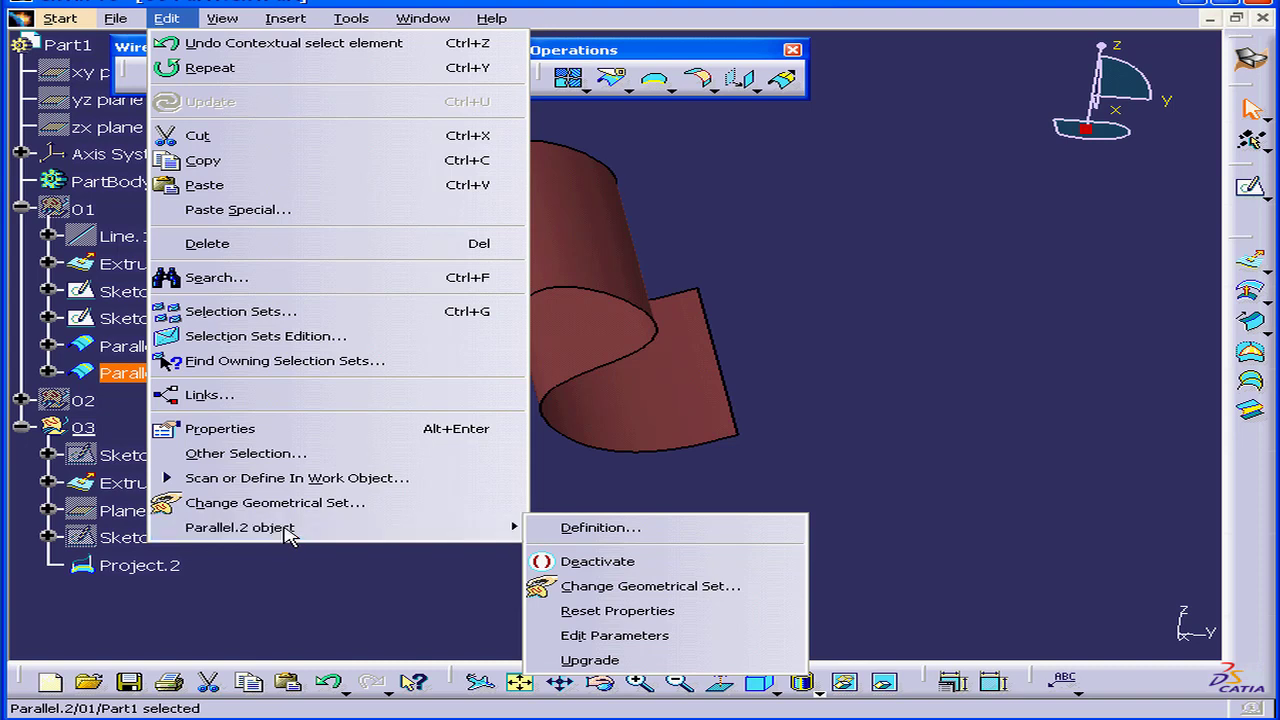
mouse_move(320, 527)
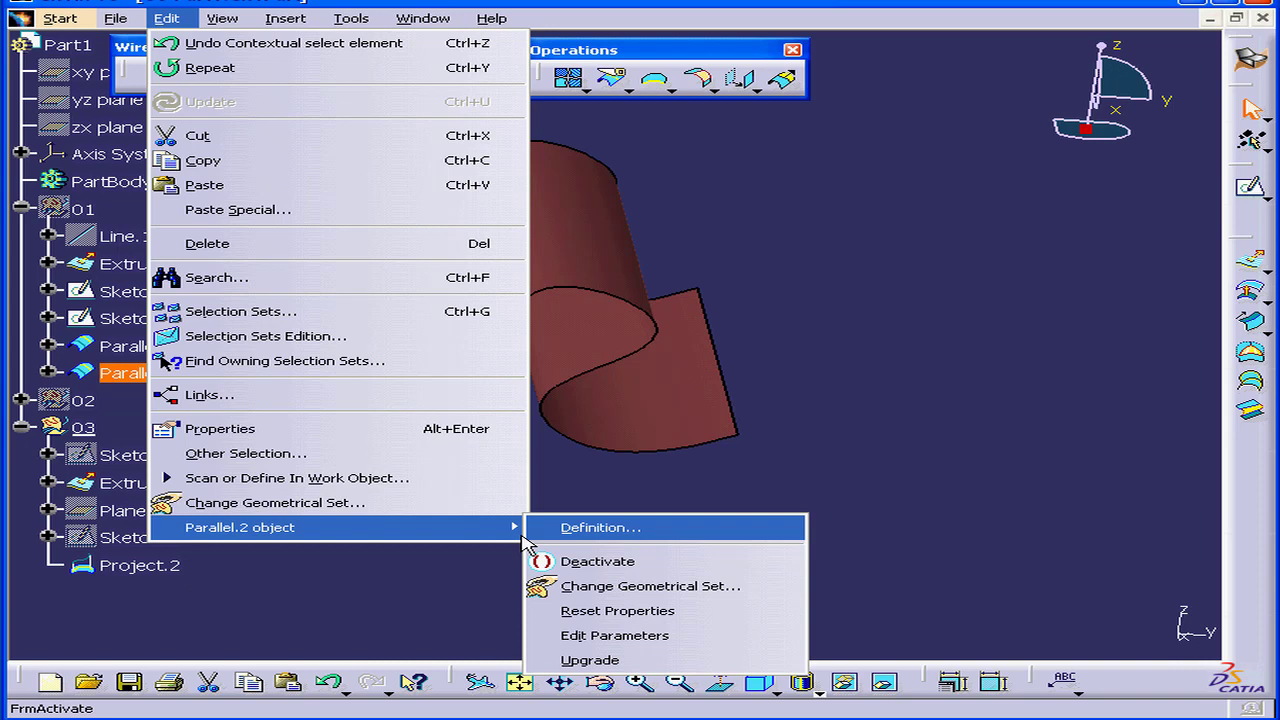
click(677, 592)
drag(786, 372, 745, 370)
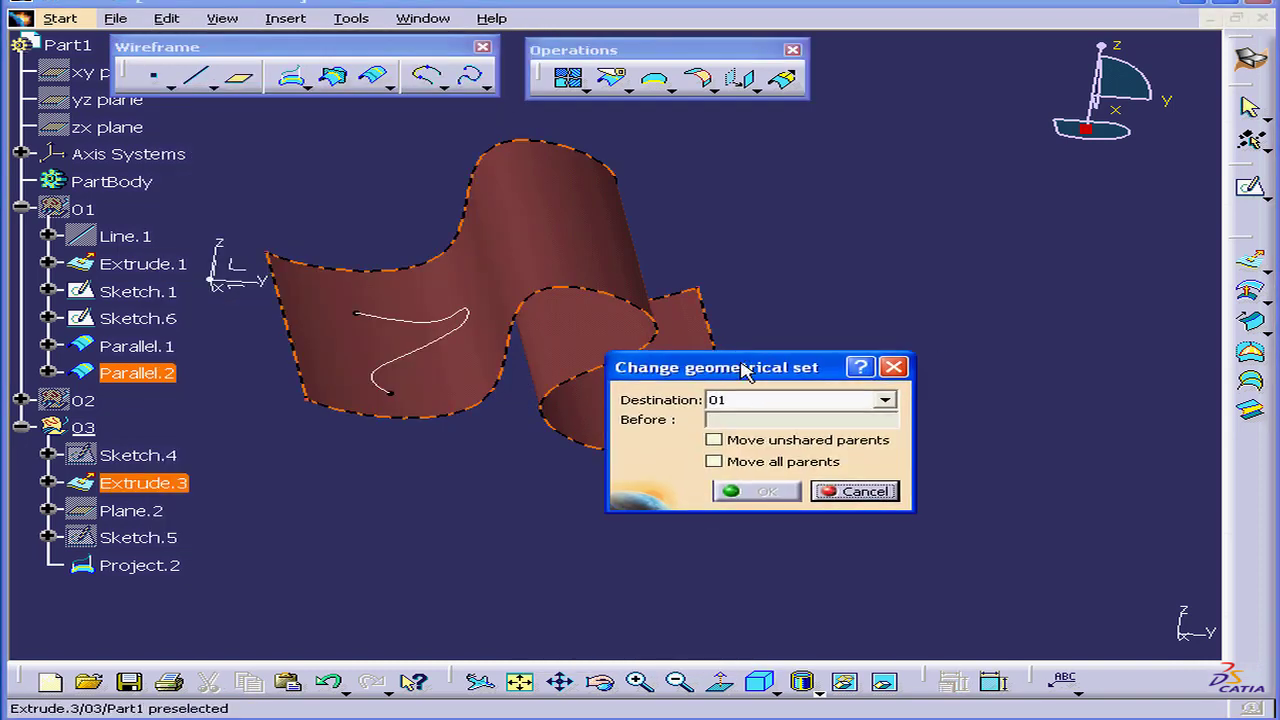
click(885, 399)
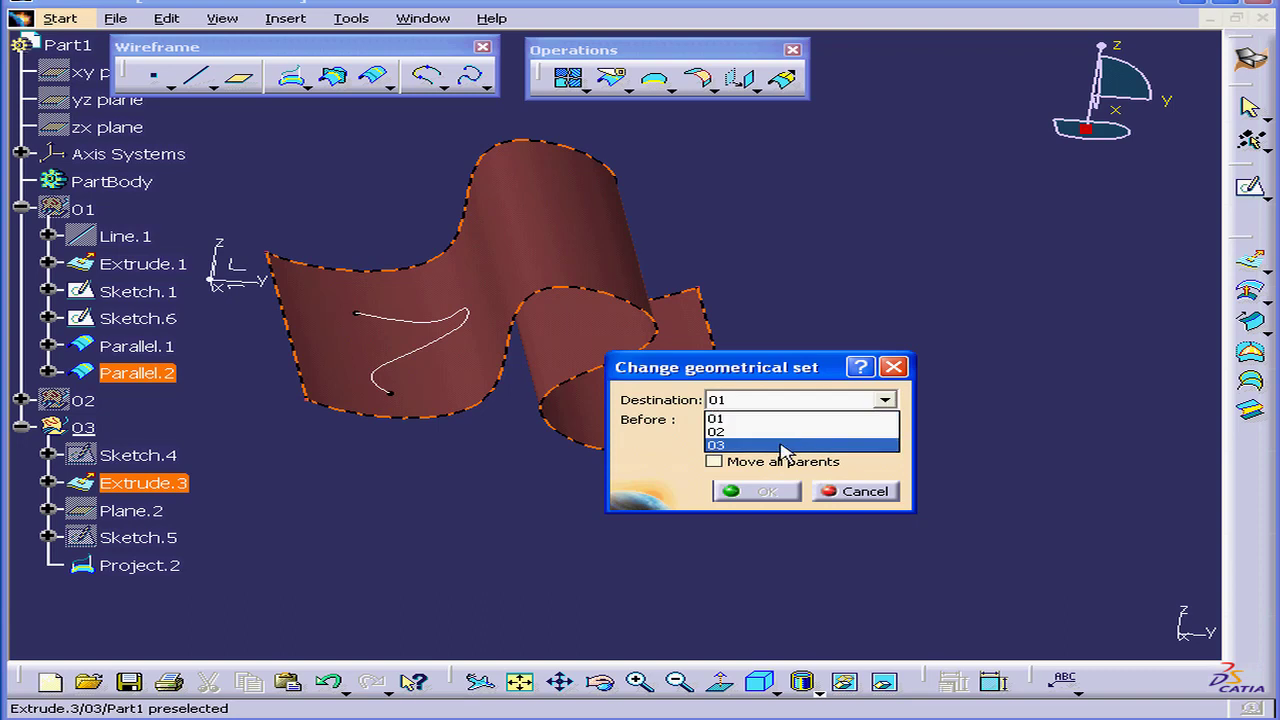
click(780, 445)
click(767, 491)
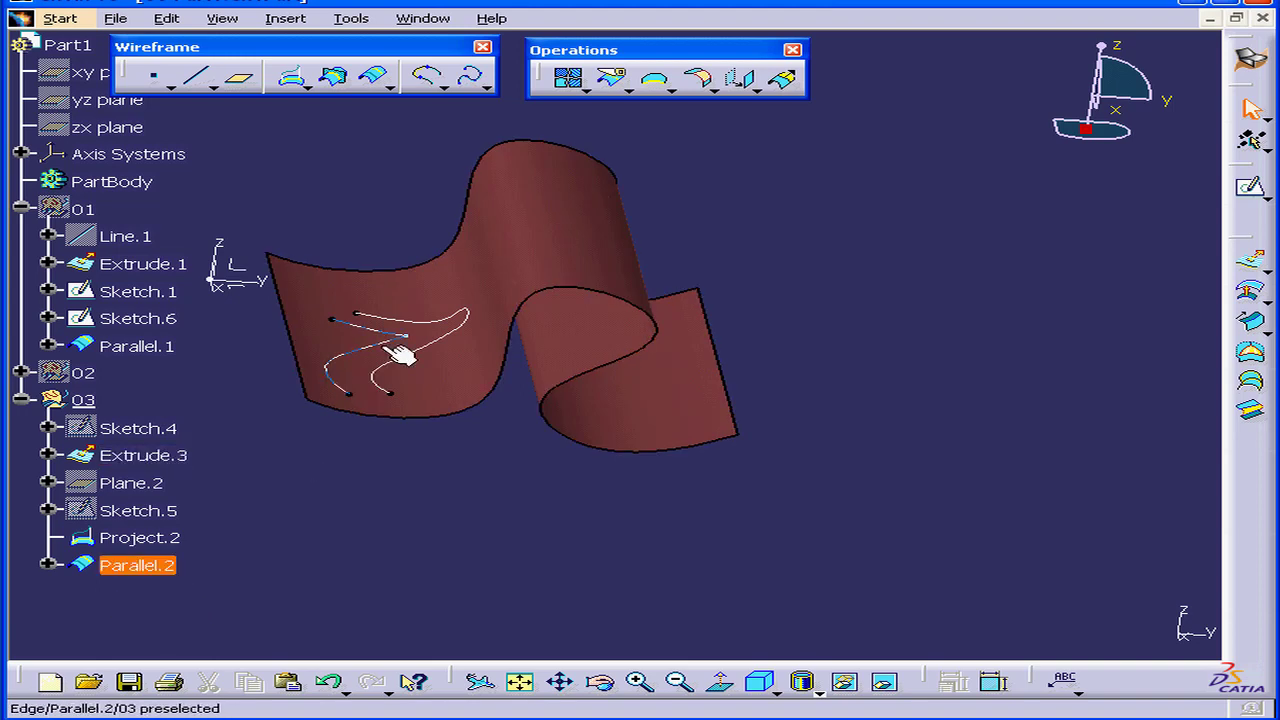
Step: Reopen Parallel.2's definition and reverse its offset direction, previewing the flipped curve
click(21, 208)
double_click(152, 428)
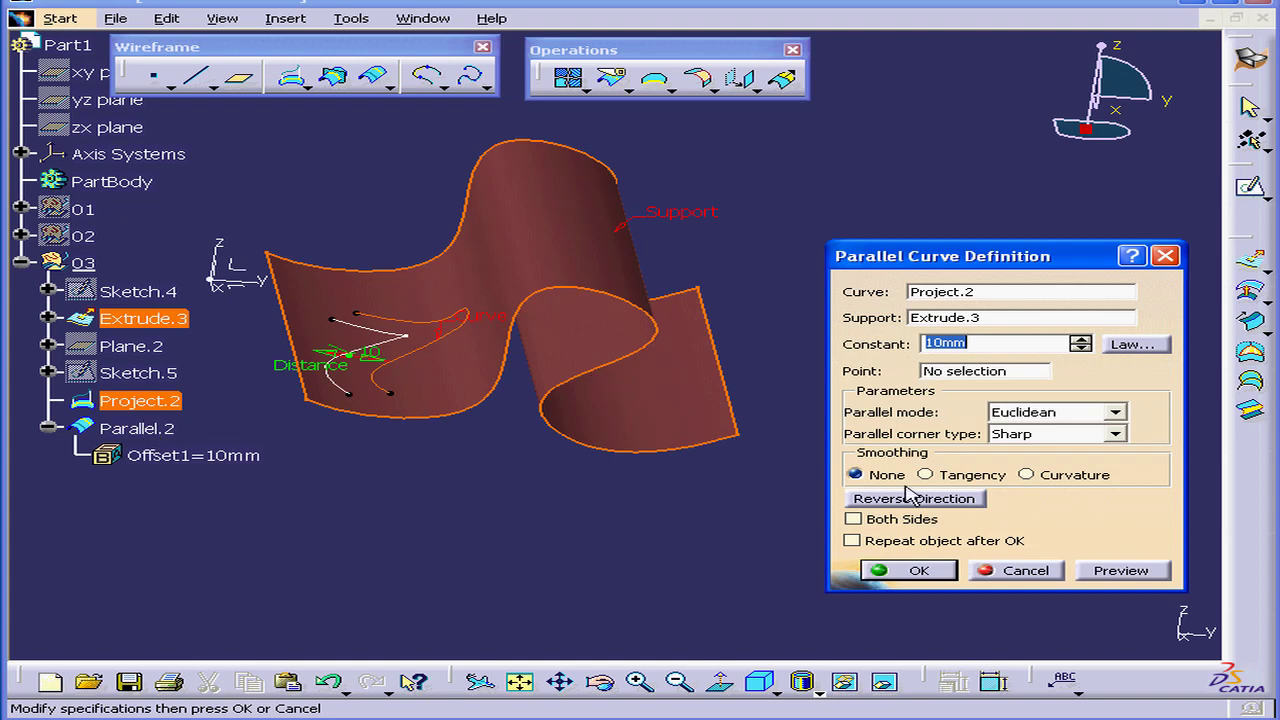
click(935, 498)
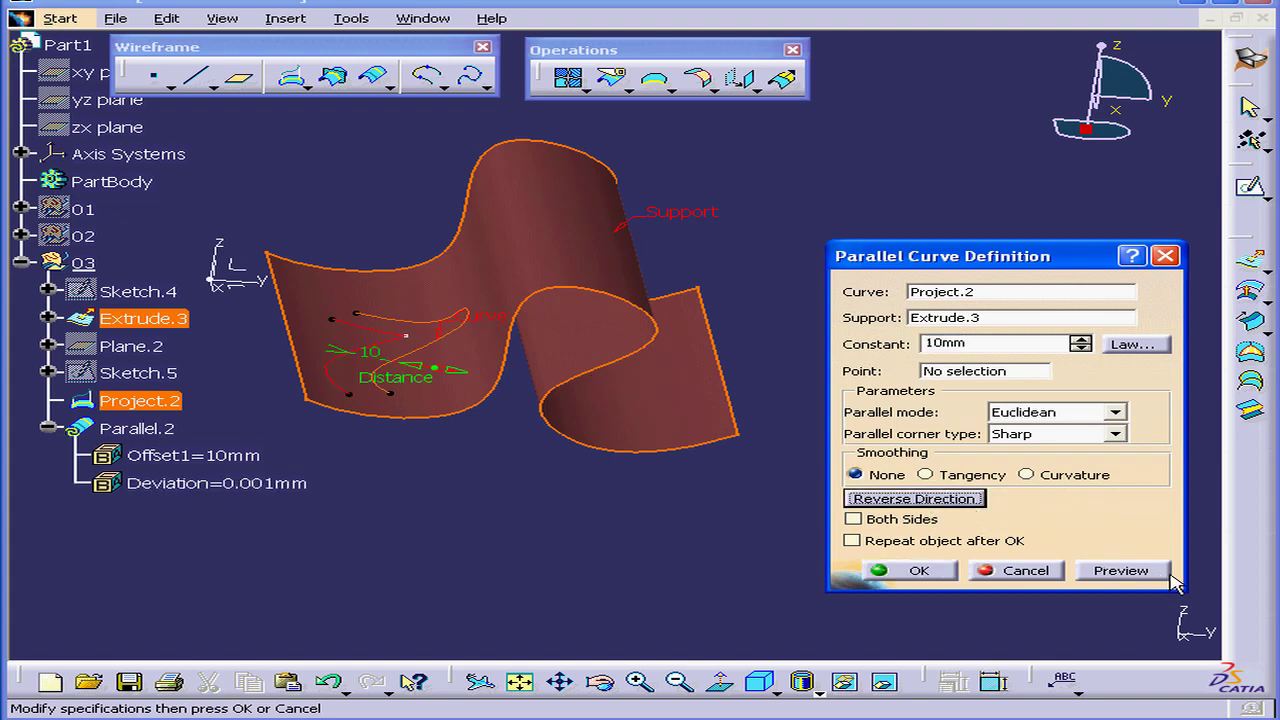
click(1138, 570)
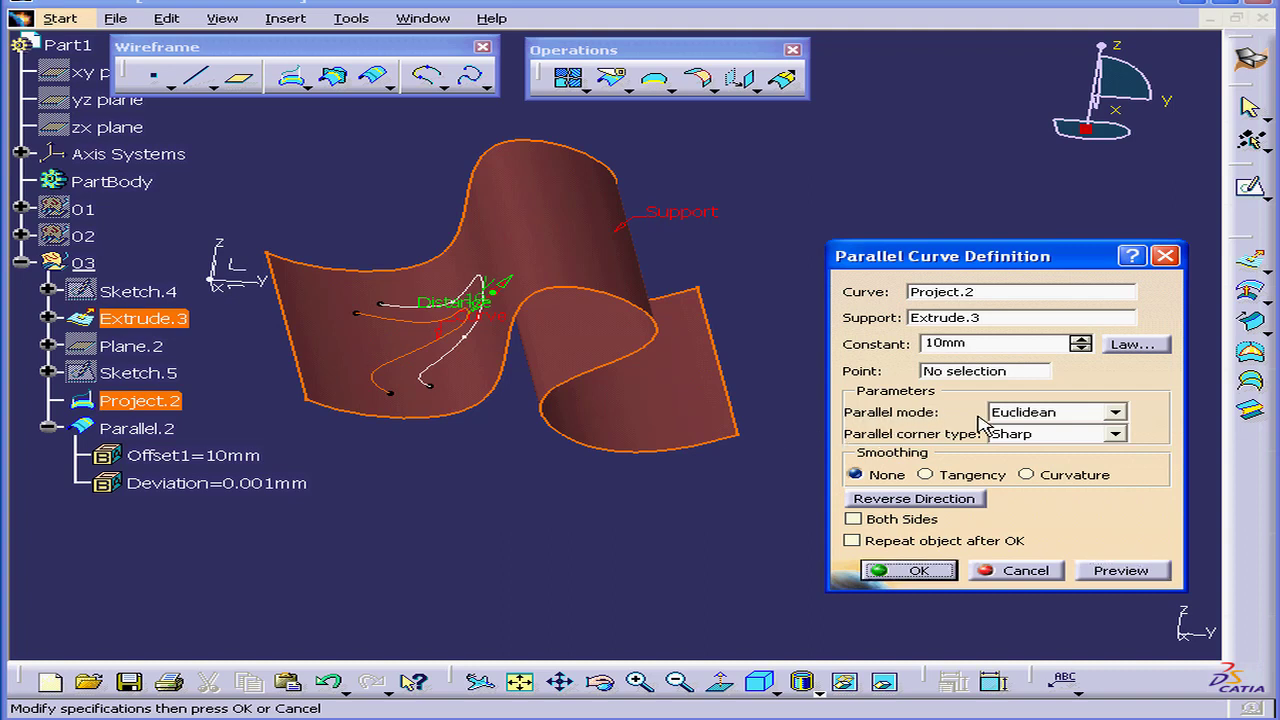
Step: Switch Parallel.2 to Geodesic mode and drag its offset up to 45mm, hitting a no-solution error
click(1116, 414)
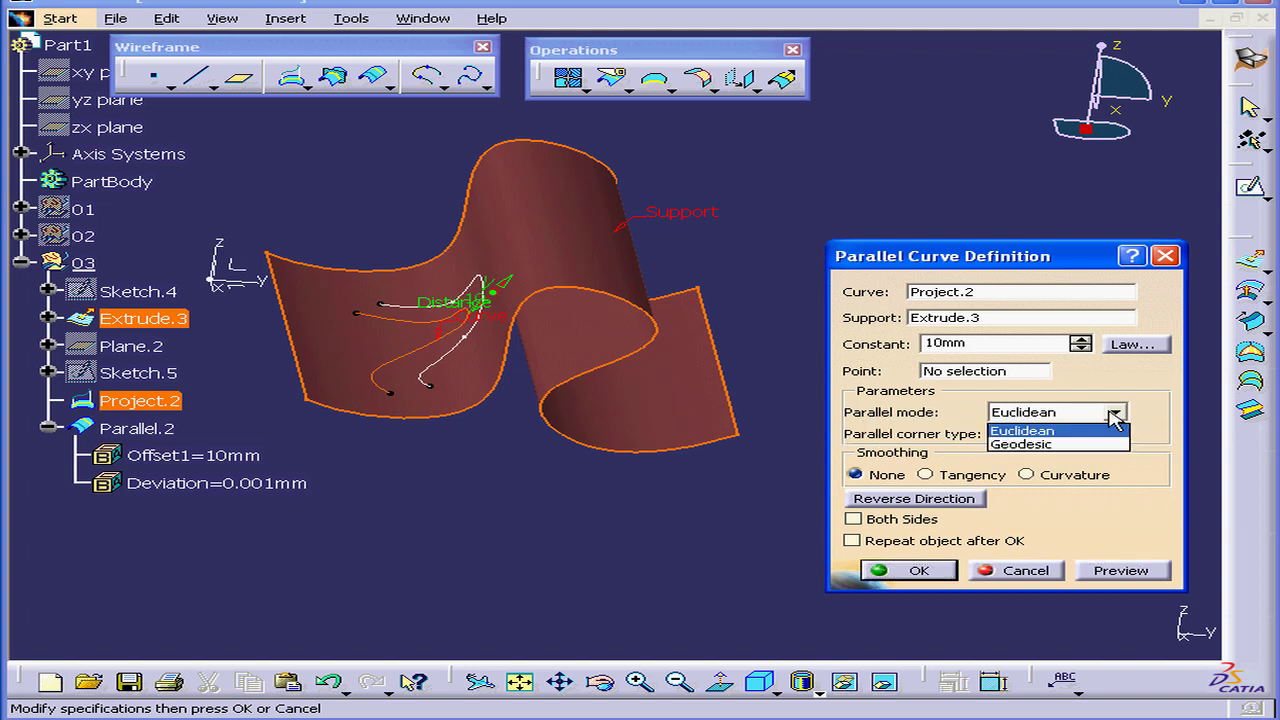
click(1062, 453)
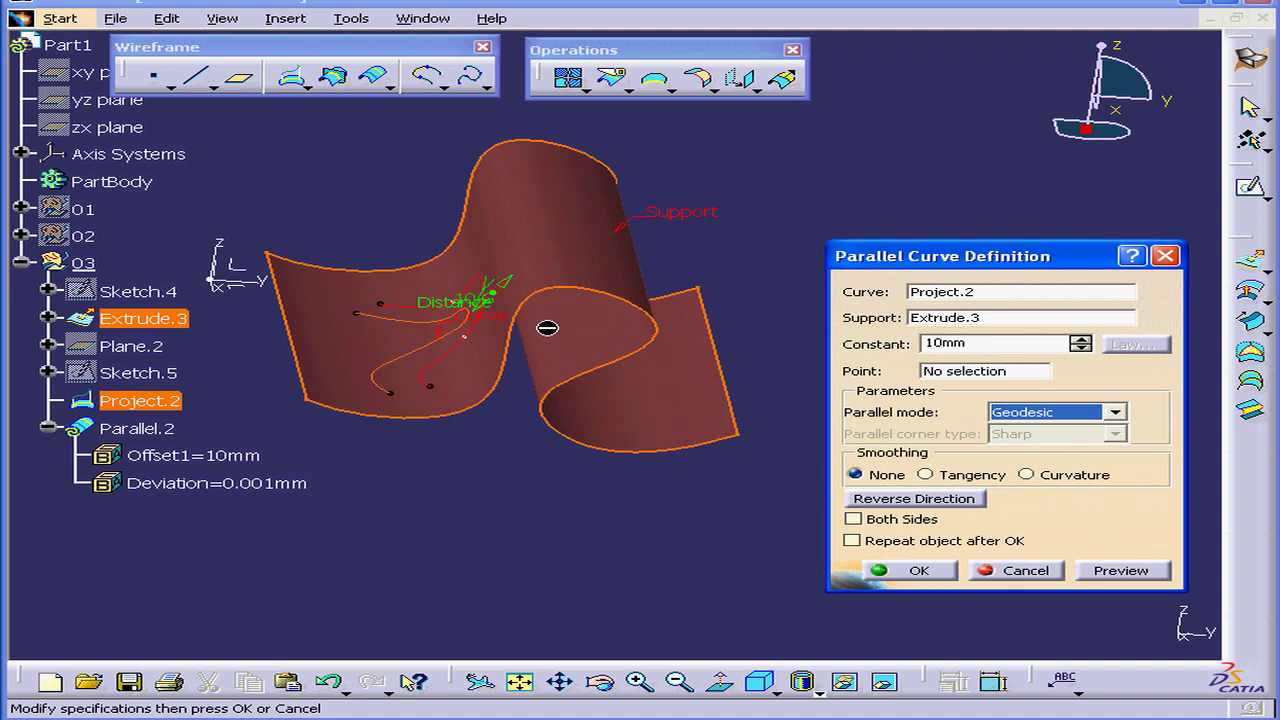
click(507, 282)
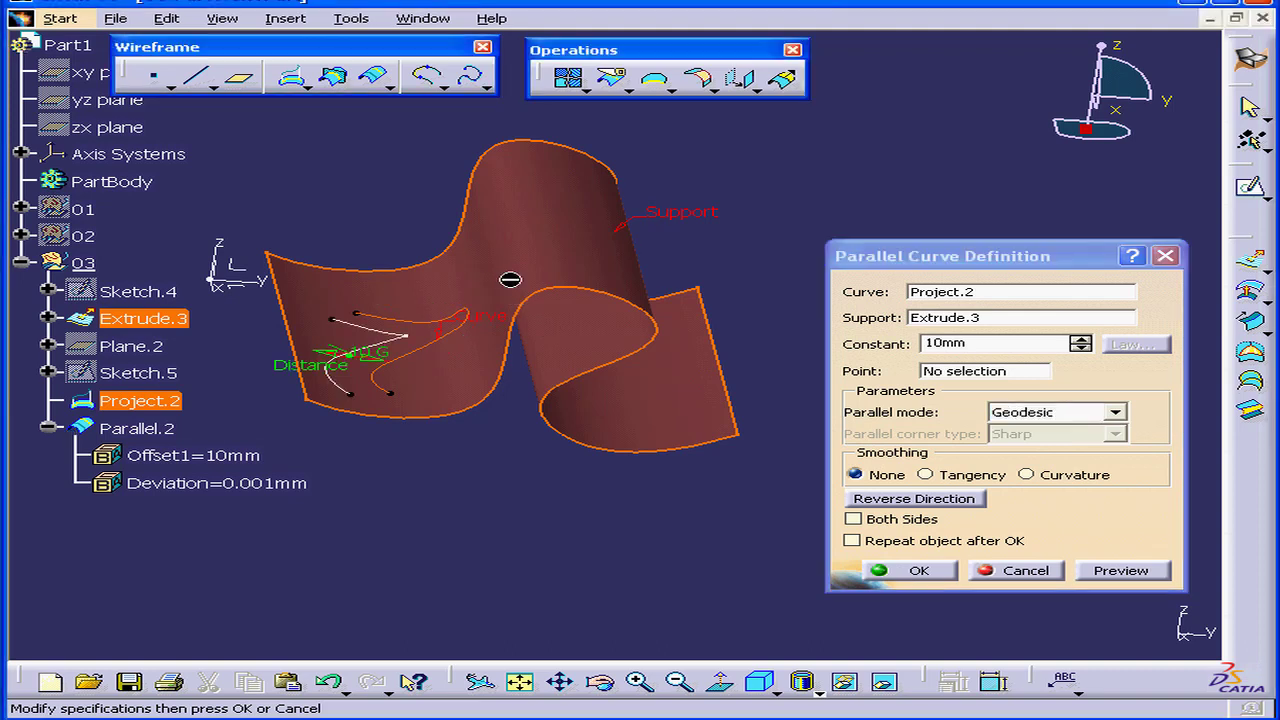
click(383, 356)
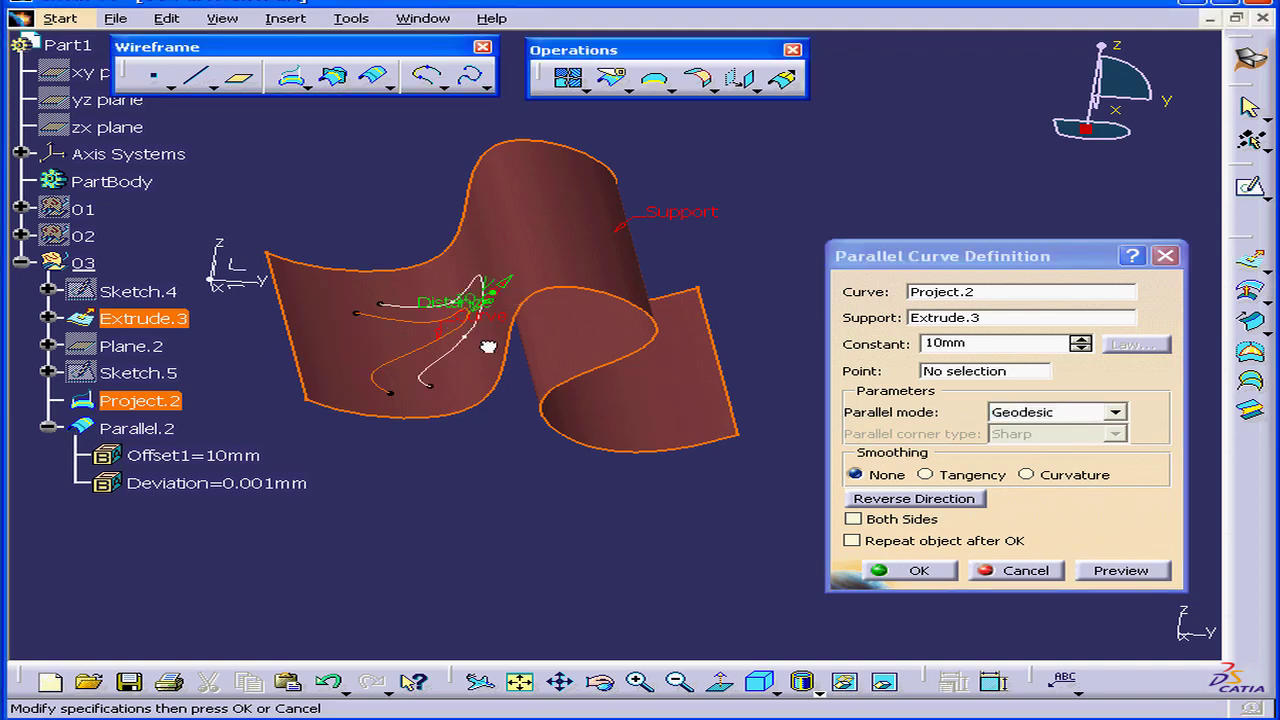
drag(534, 266, 660, 242)
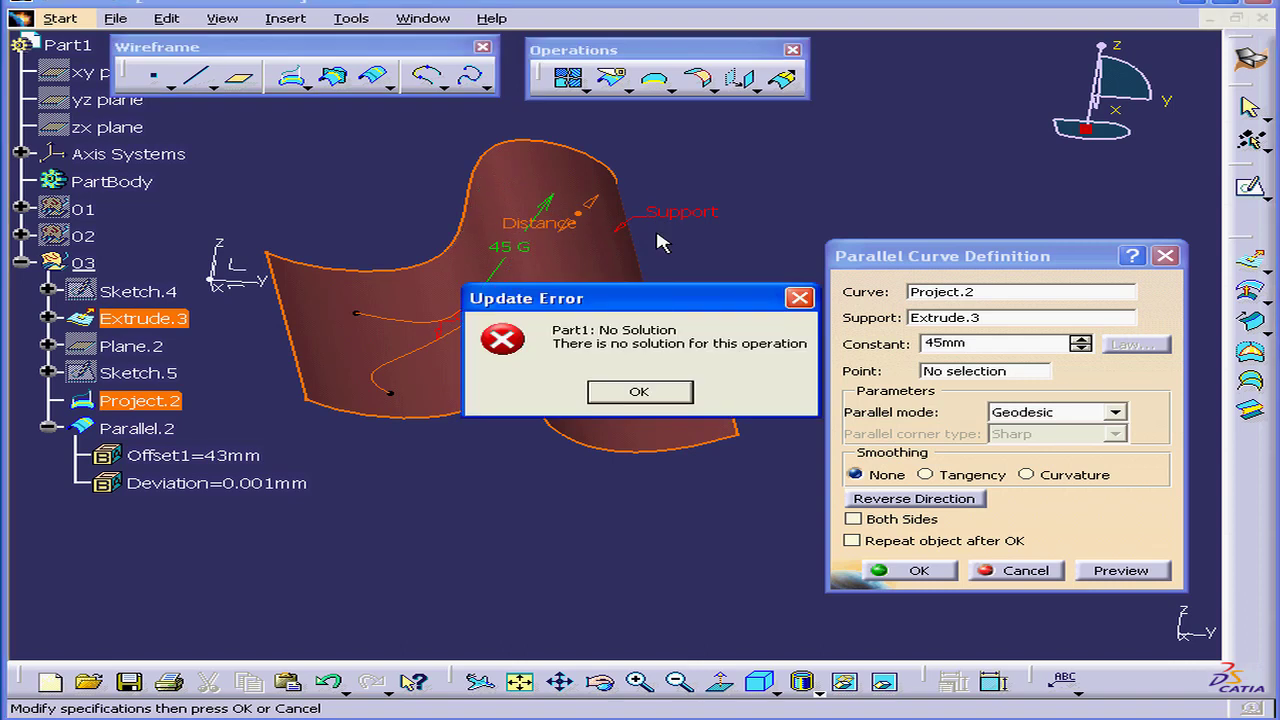
Step: Dismiss the error, set the Constant offset to 40mm, and preview the curve
click(660, 393)
click(972, 343)
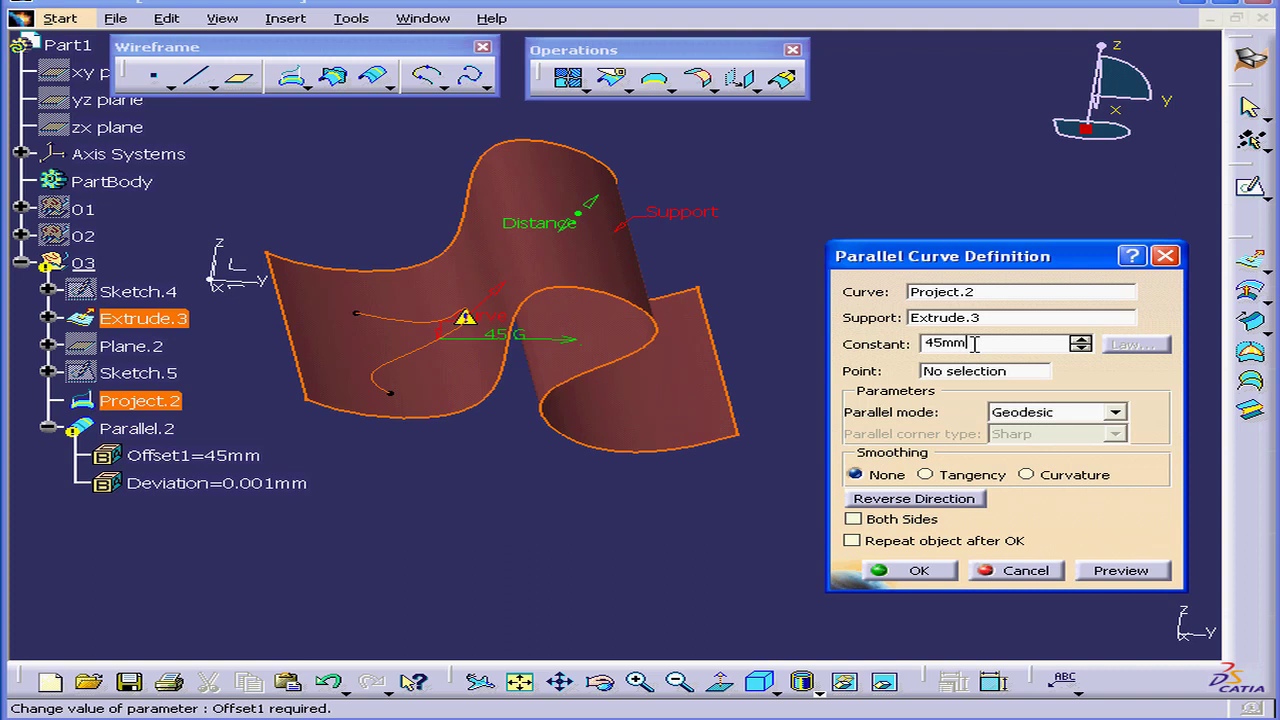
double_click(973, 343)
text(4)
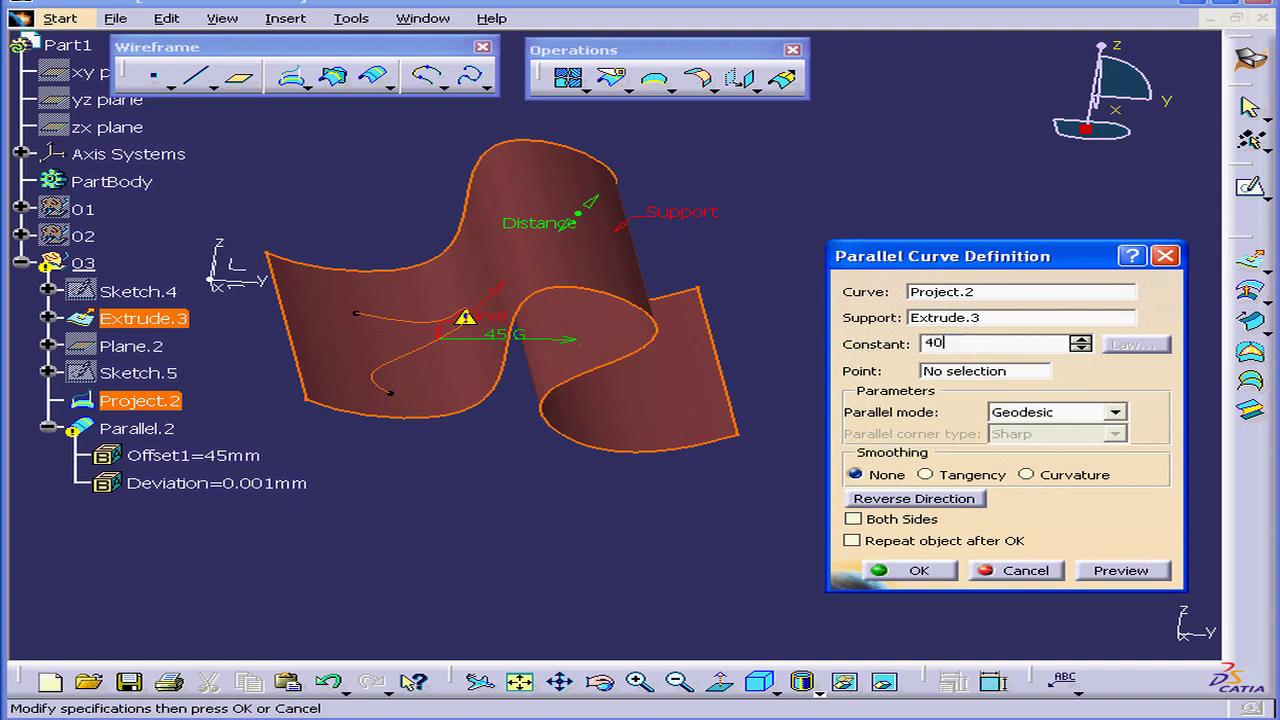
text(0)
key(Return)
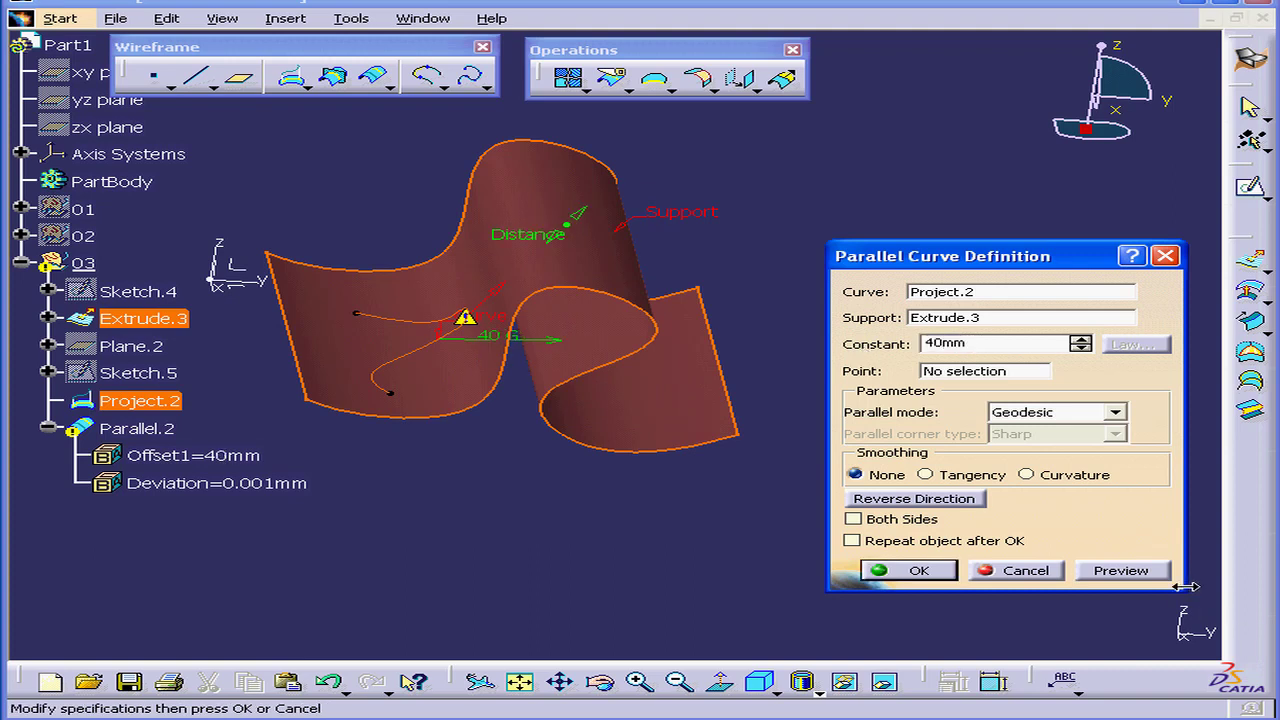
click(1140, 570)
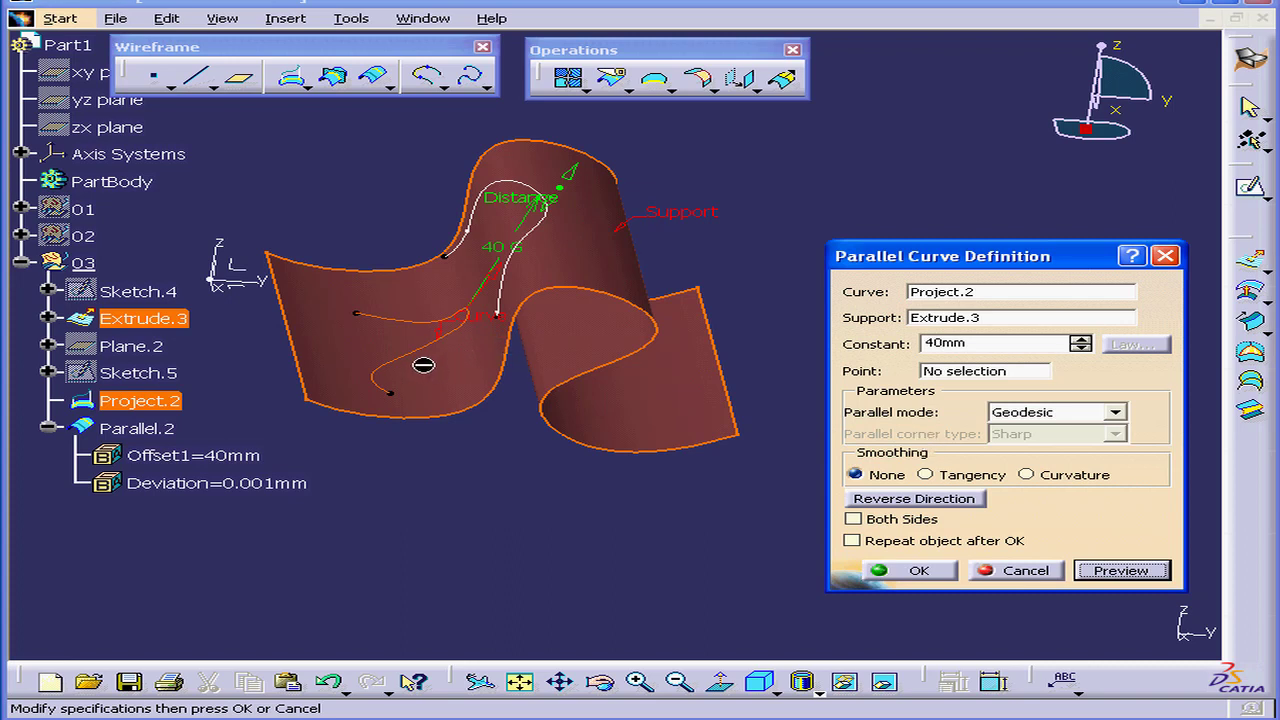
middle_drag(490, 324, 603, 314)
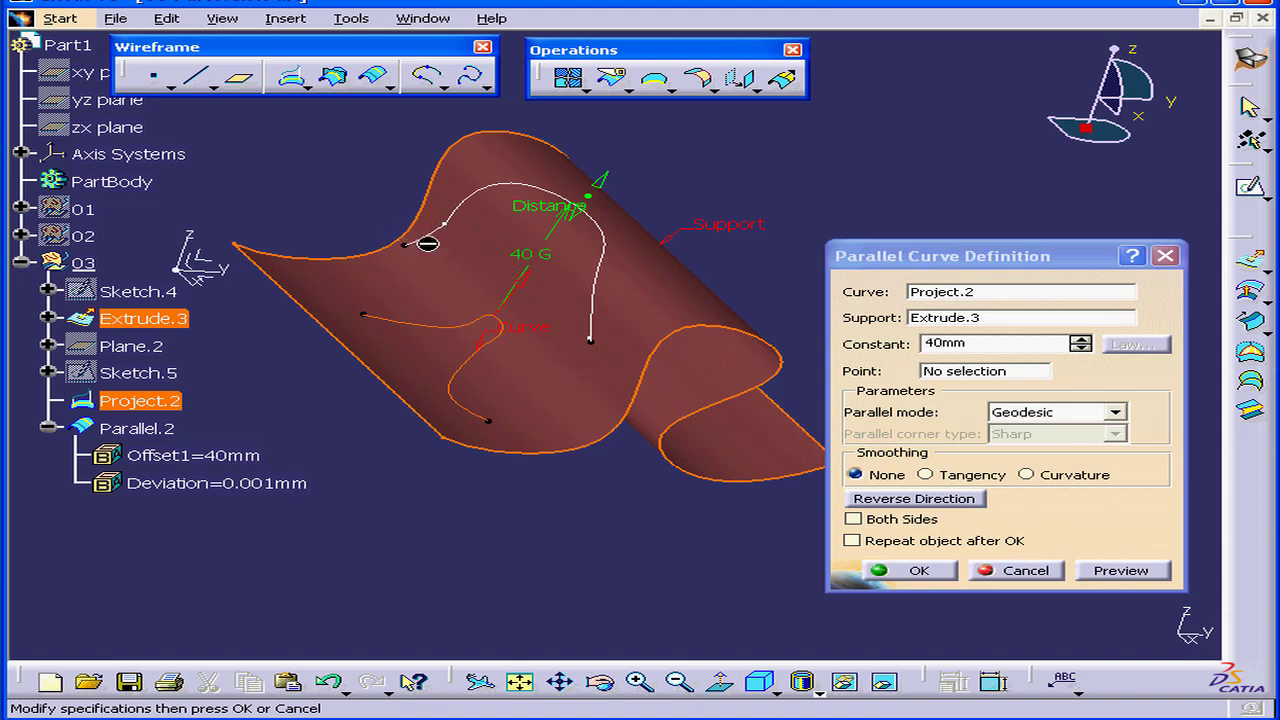
Step: Try a 27mm offset, dismiss its no-solution error, and restore 40mm with a preview
drag(607, 186, 568, 255)
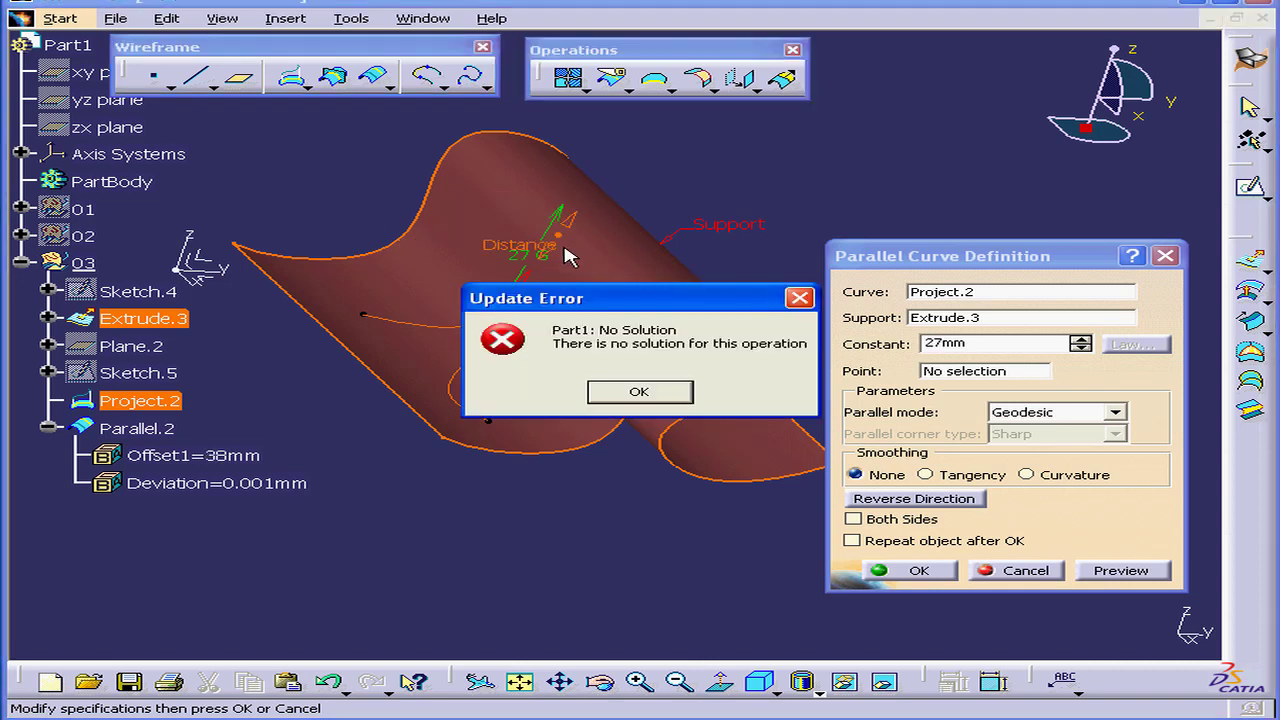
click(640, 391)
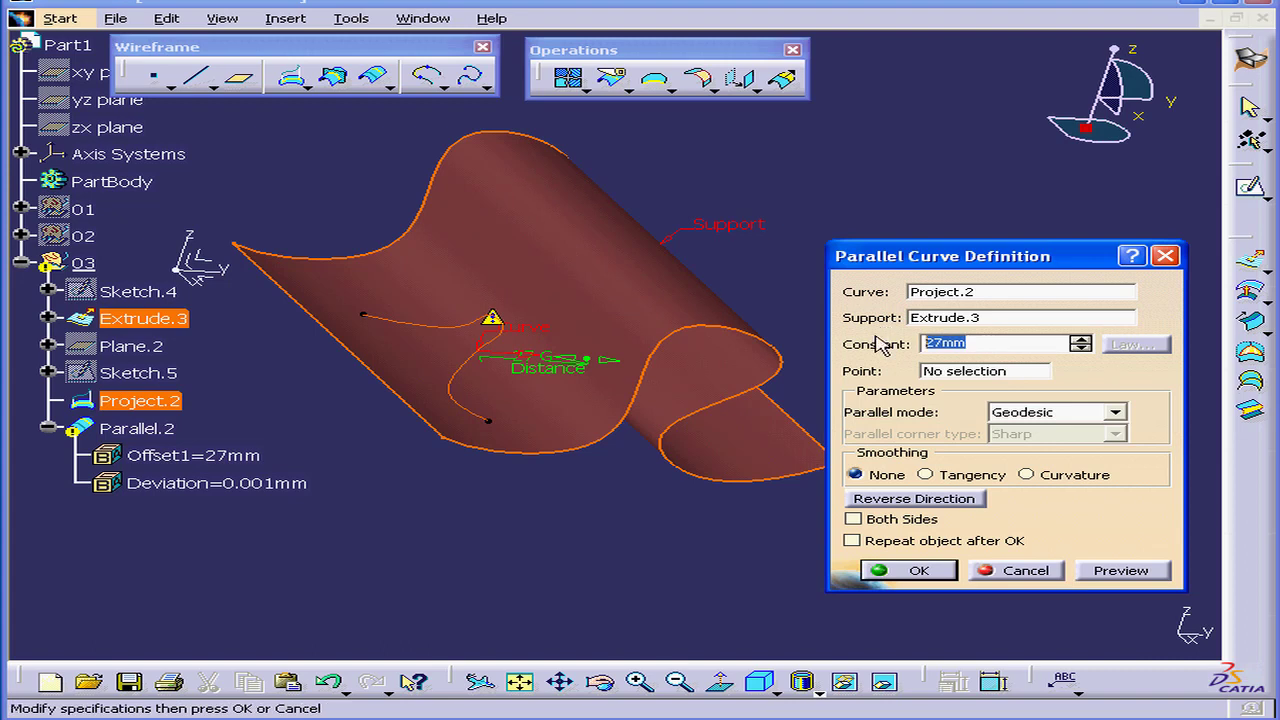
text(40)
key(Return)
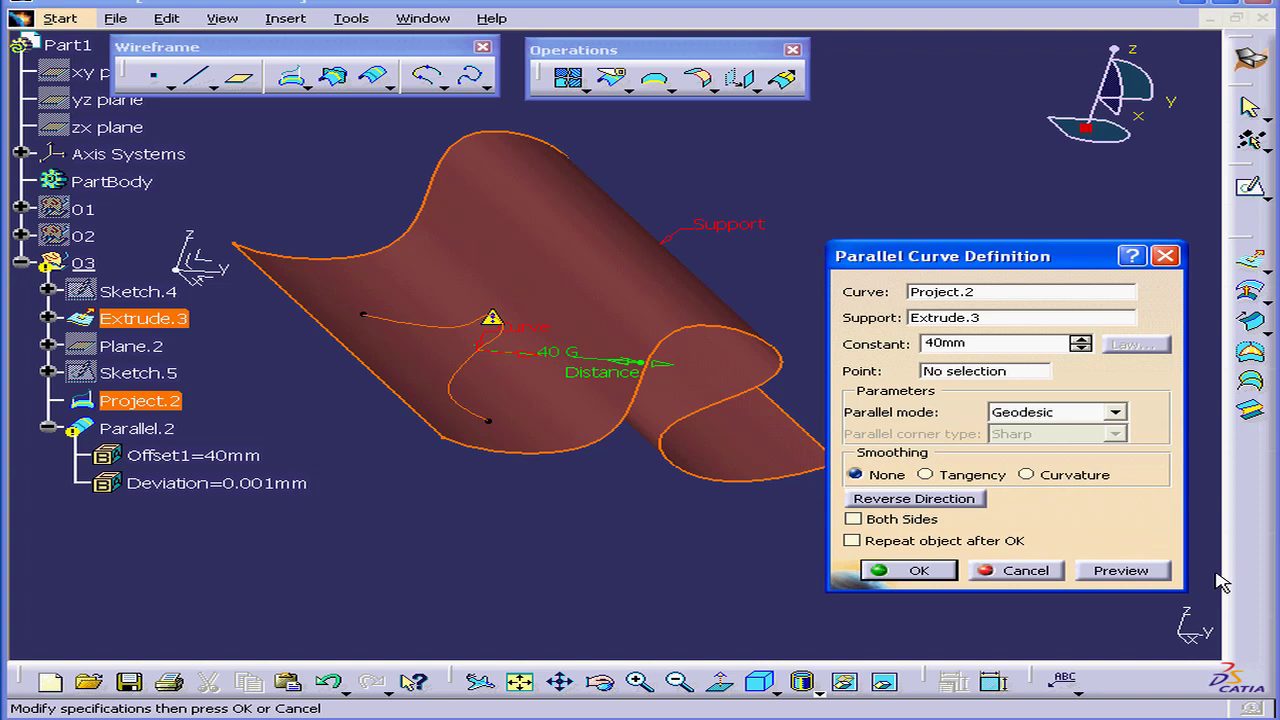
click(1145, 572)
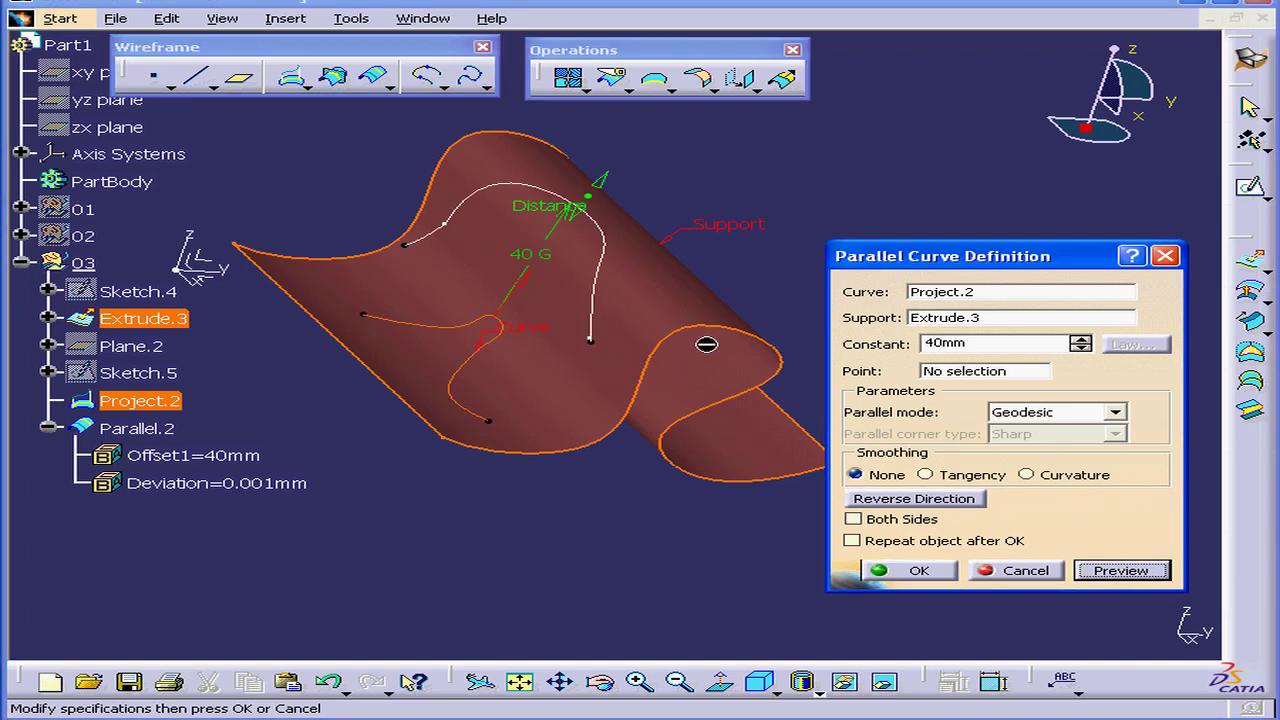
Step: Switch Parallel.2 to Euclidean mode and preview the resulting curve
click(1114, 413)
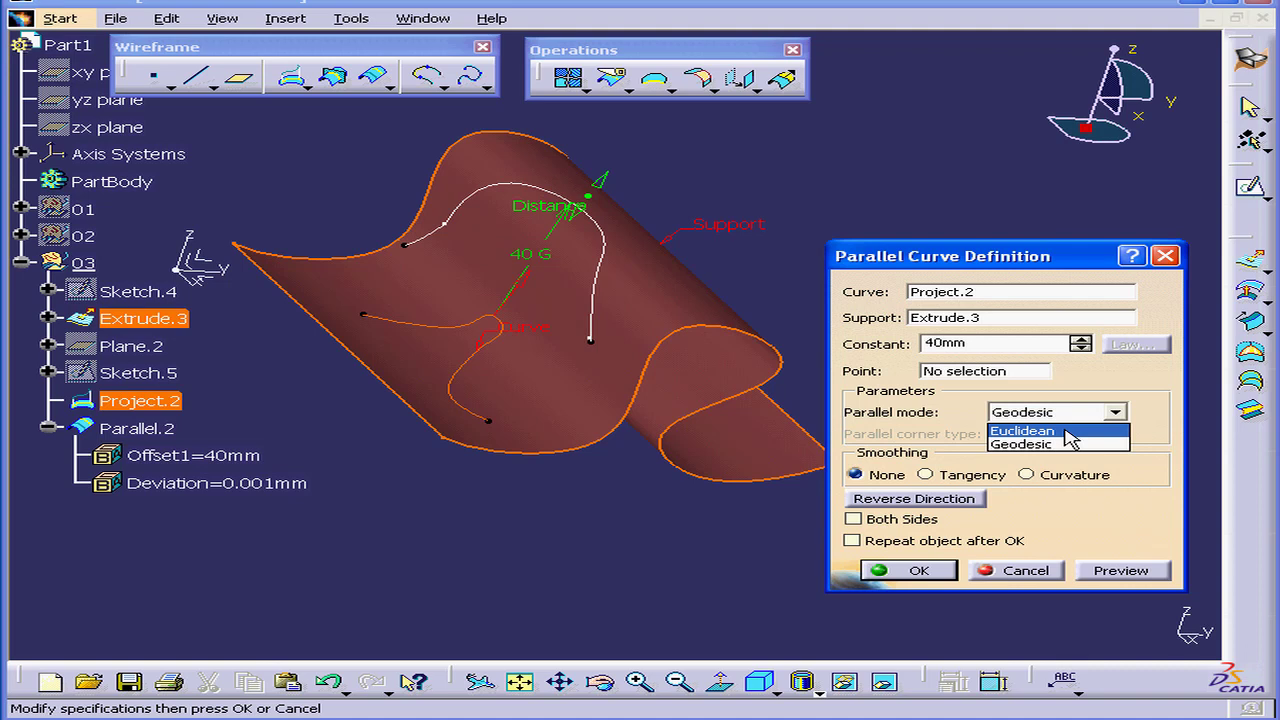
click(1030, 430)
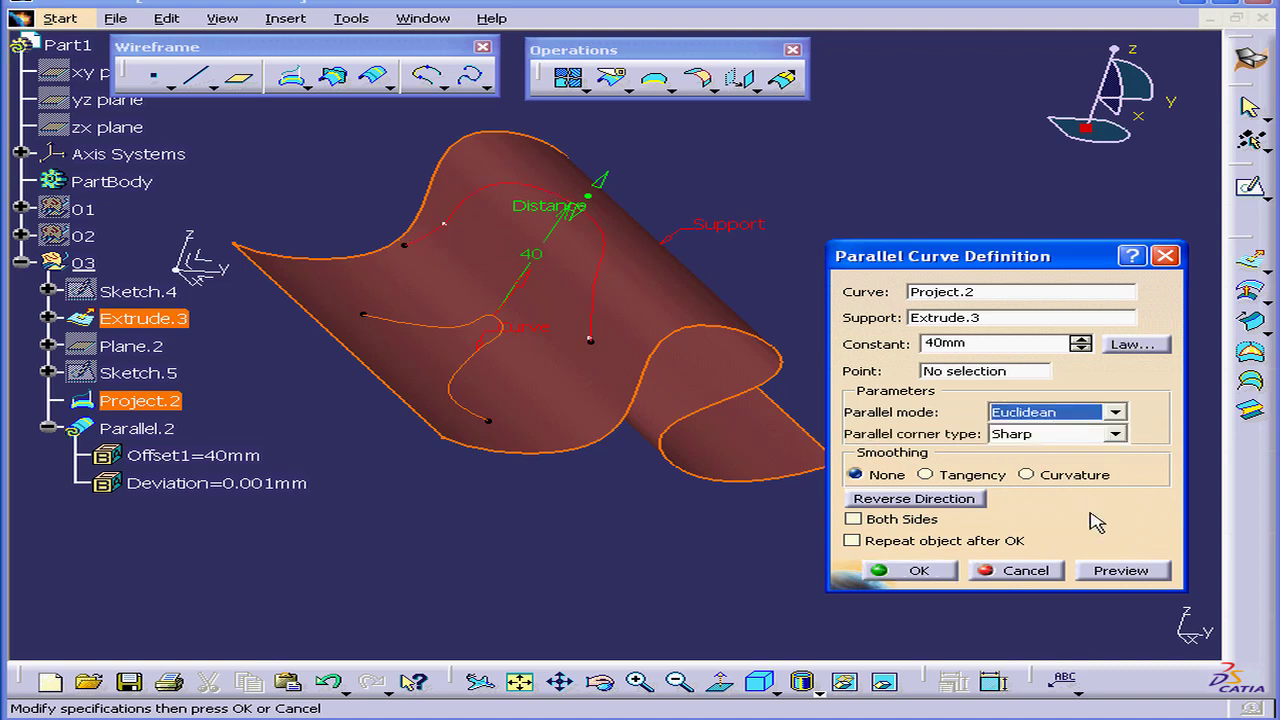
click(1122, 577)
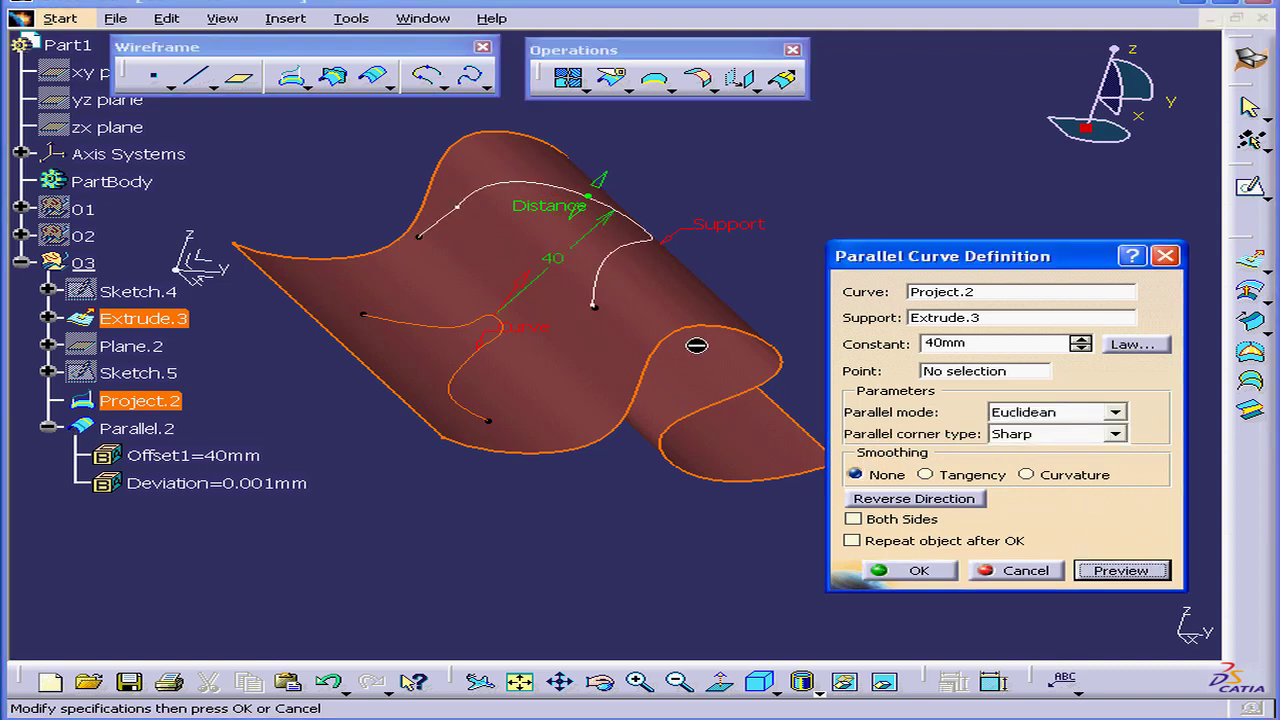
middle_drag(693, 352, 437, 323)
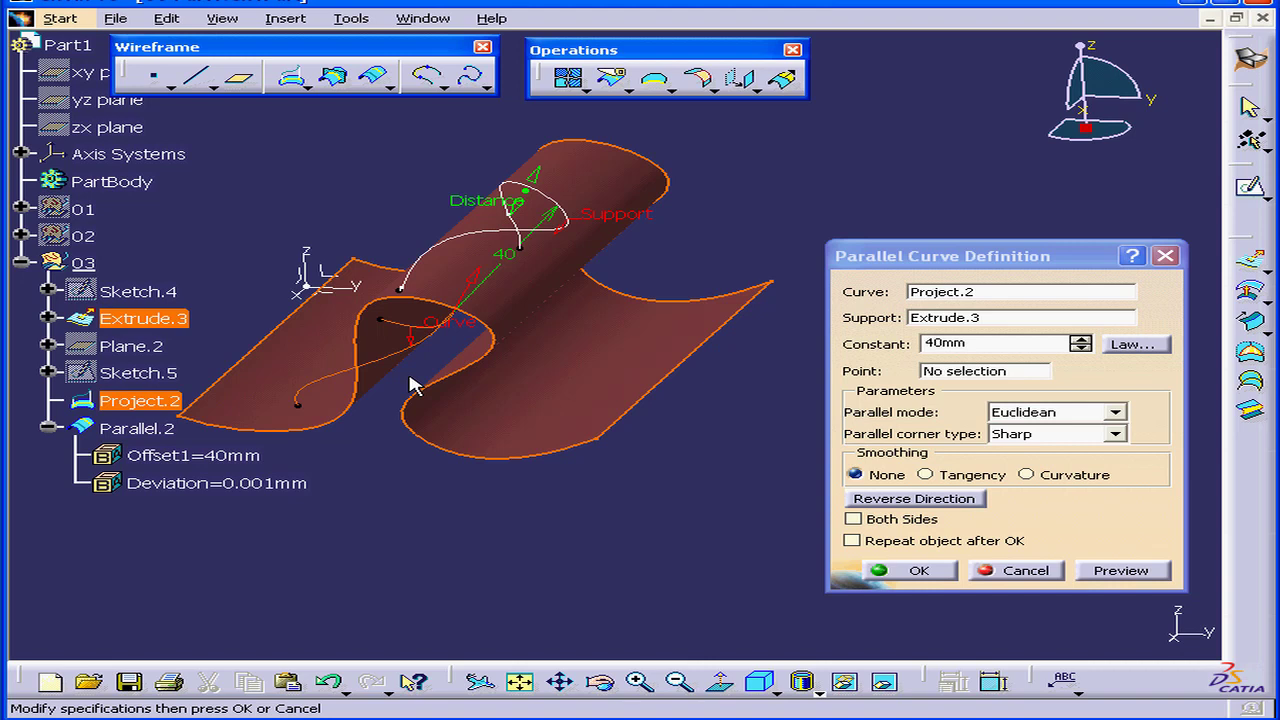
middle_drag(424, 388, 564, 381)
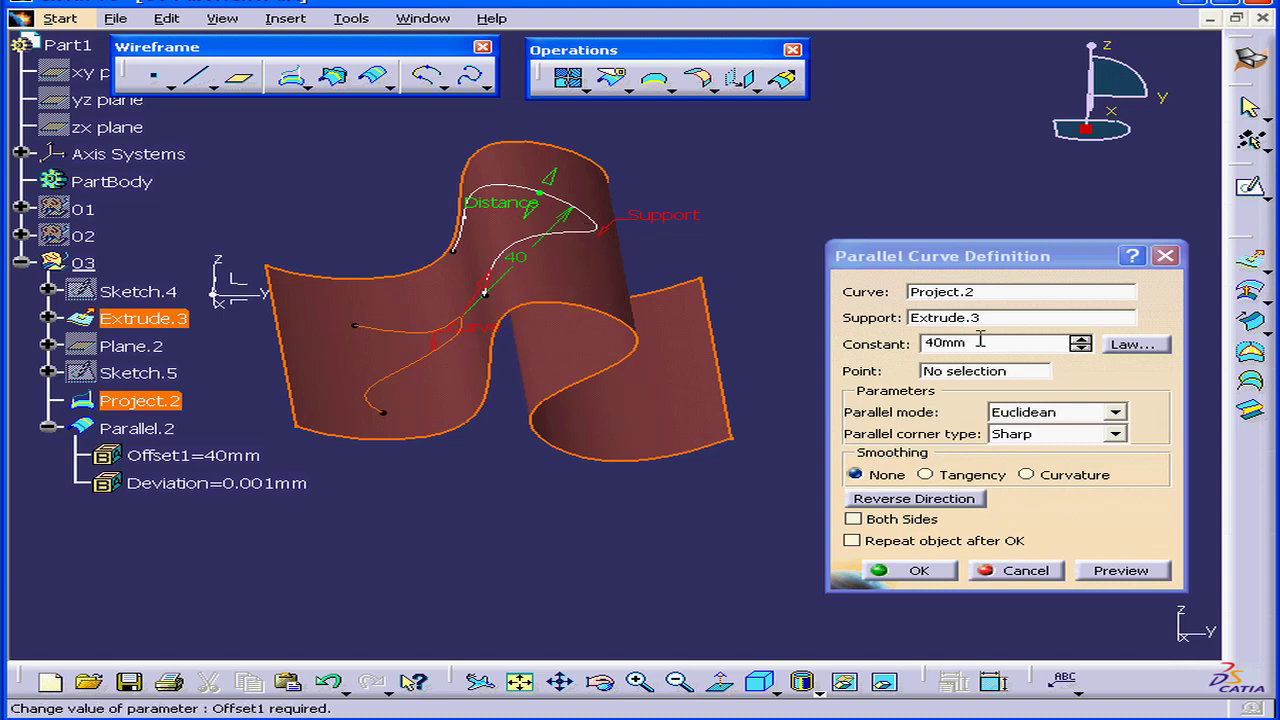
Step: Raise the offset to 53mm, preview it, and create the curve keeping all sub-elements
click(1080, 338)
click(1080, 338)
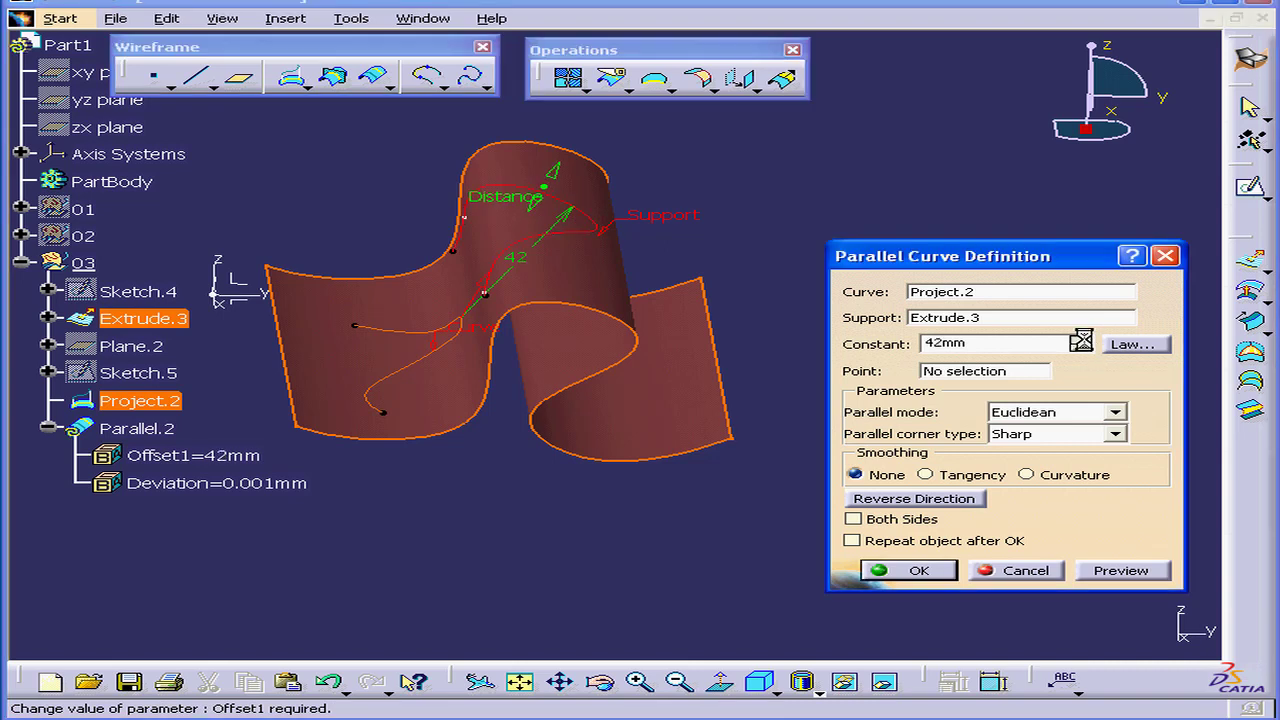
click(1143, 570)
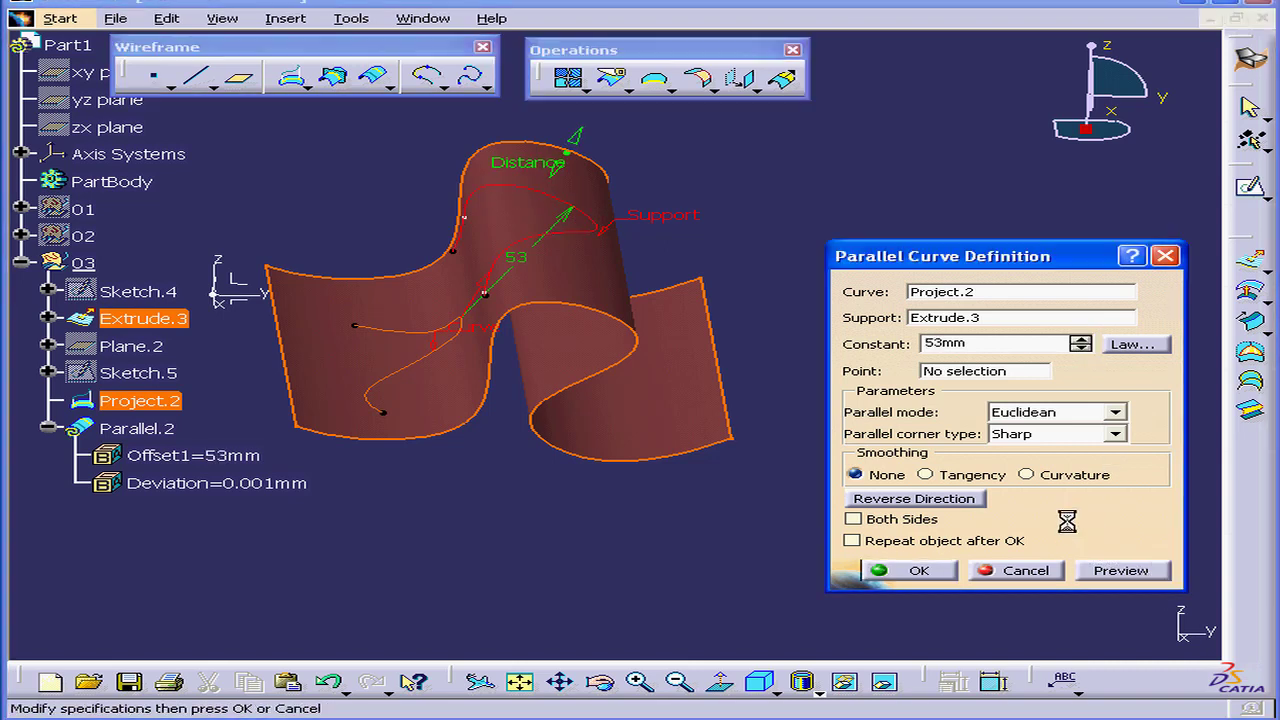
middle_drag(632, 376, 476, 371)
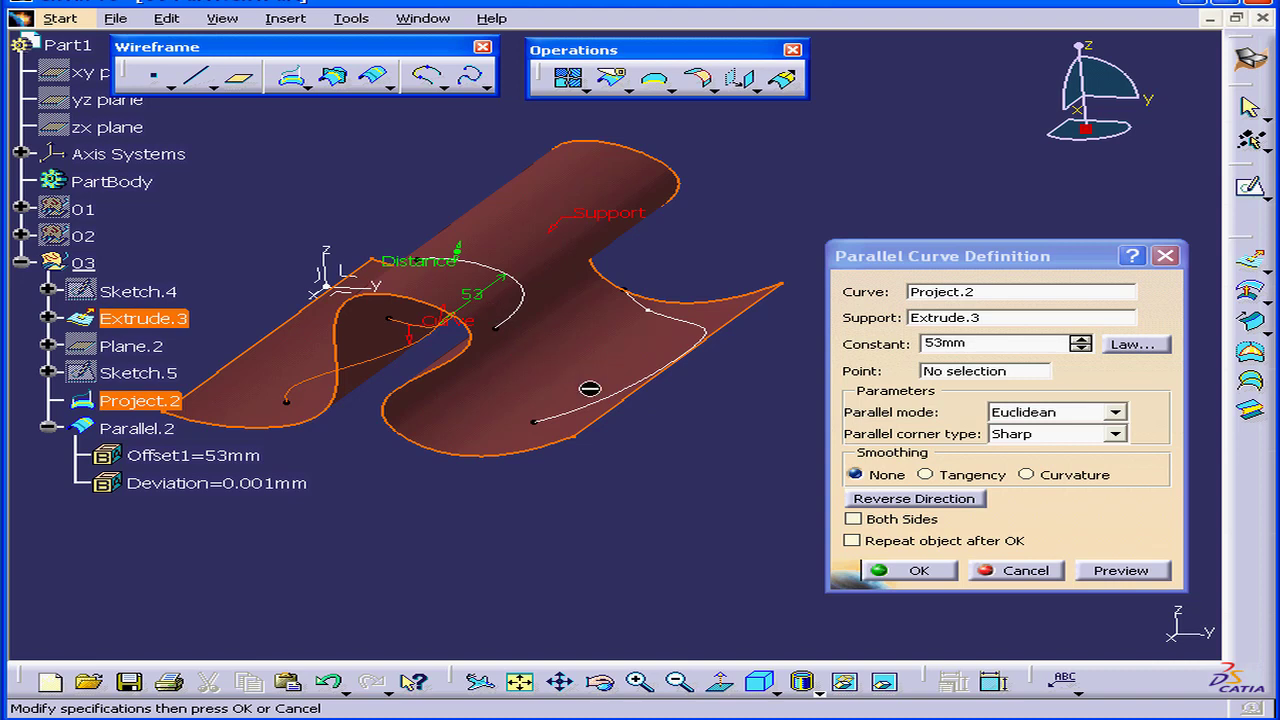
middle_drag(574, 371, 662, 381)
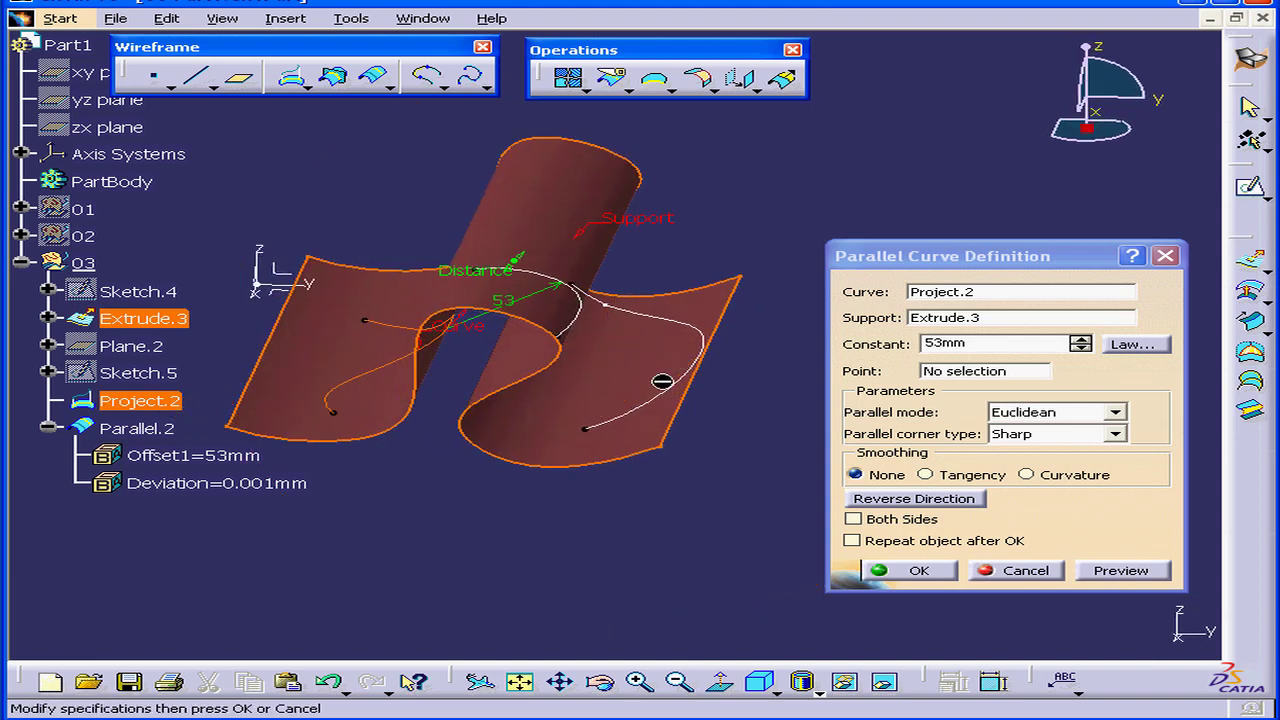
click(914, 571)
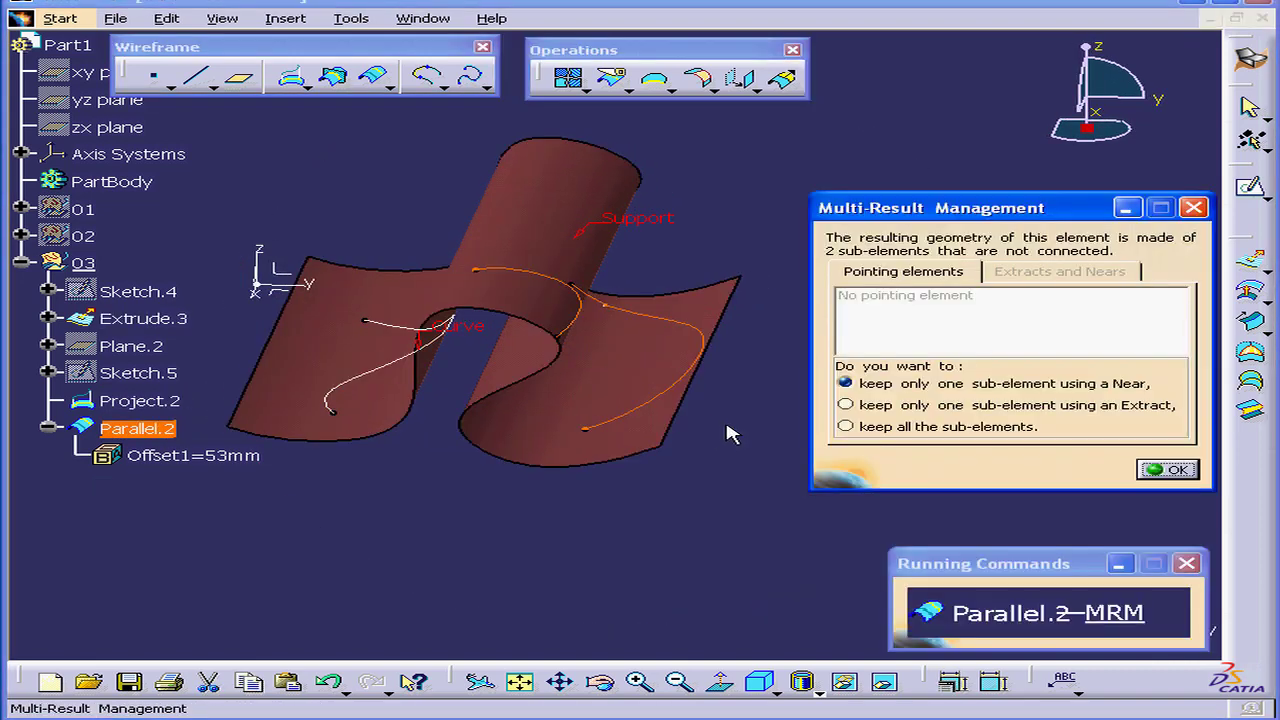
click(845, 426)
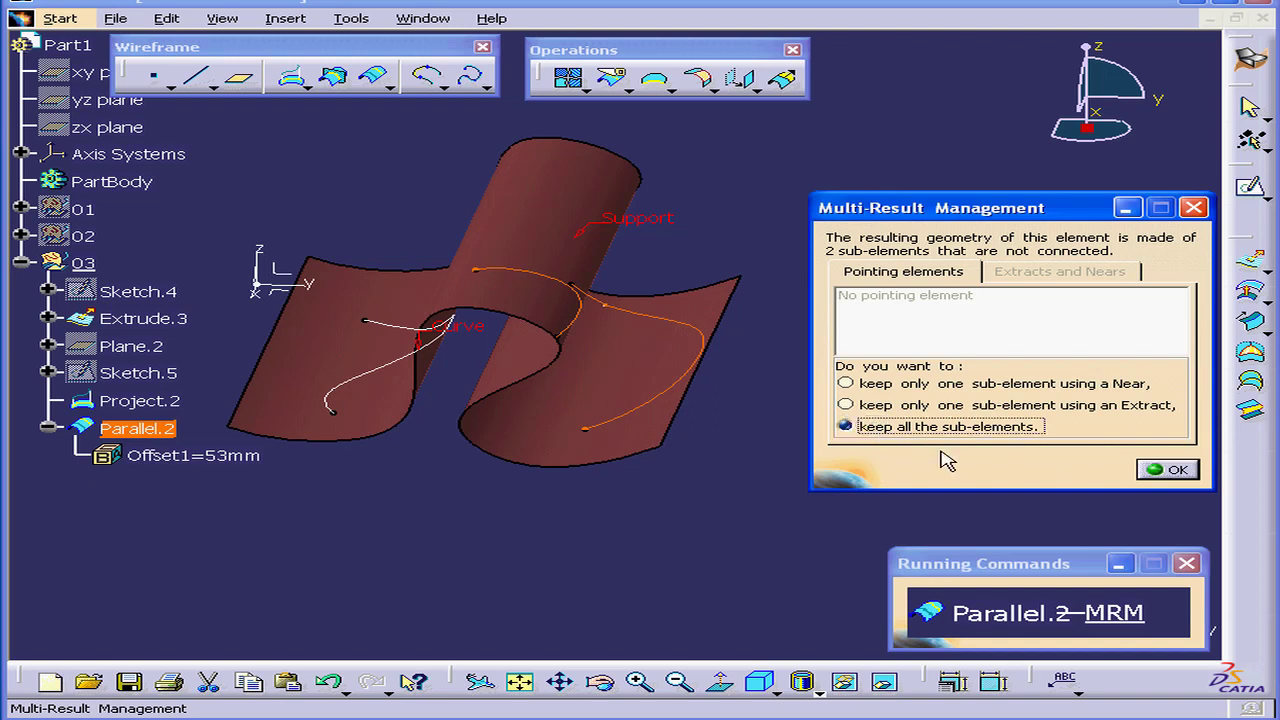
click(1167, 469)
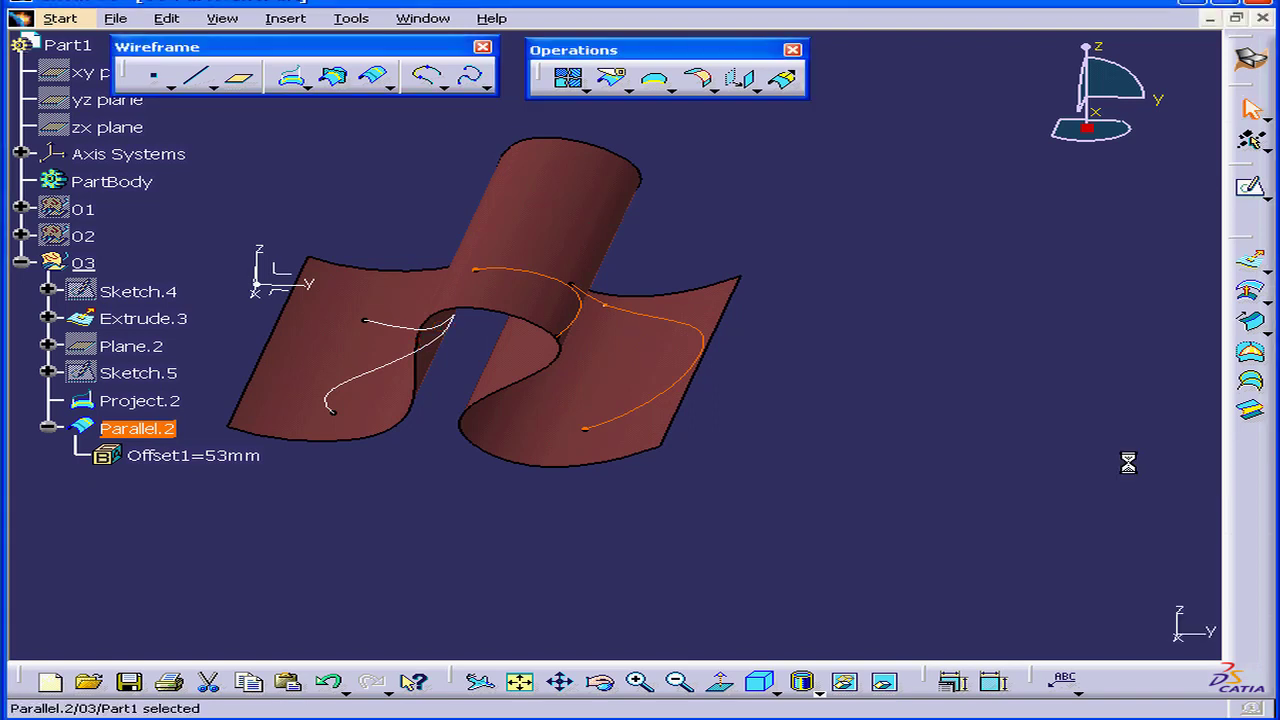
click(48, 429)
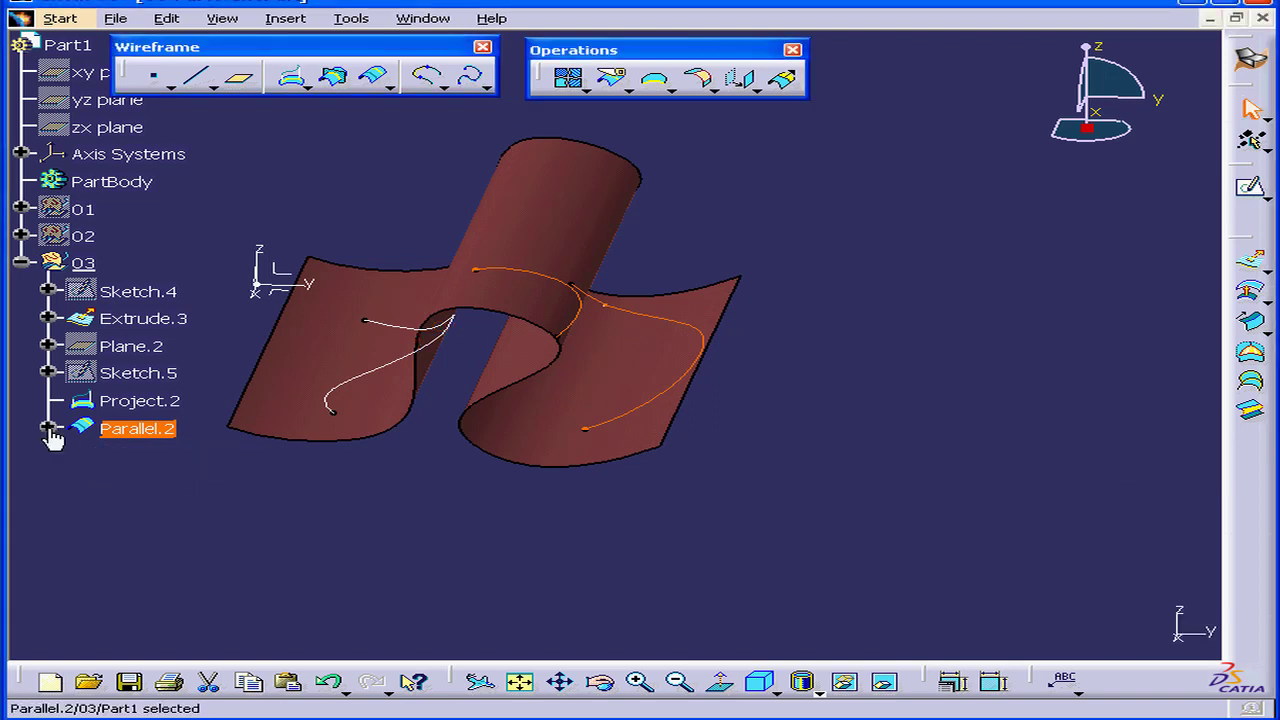
Step: Hide geometrical set 03, define set 01 as the in-work object, and expand it
click(22, 262)
right_click(56, 262)
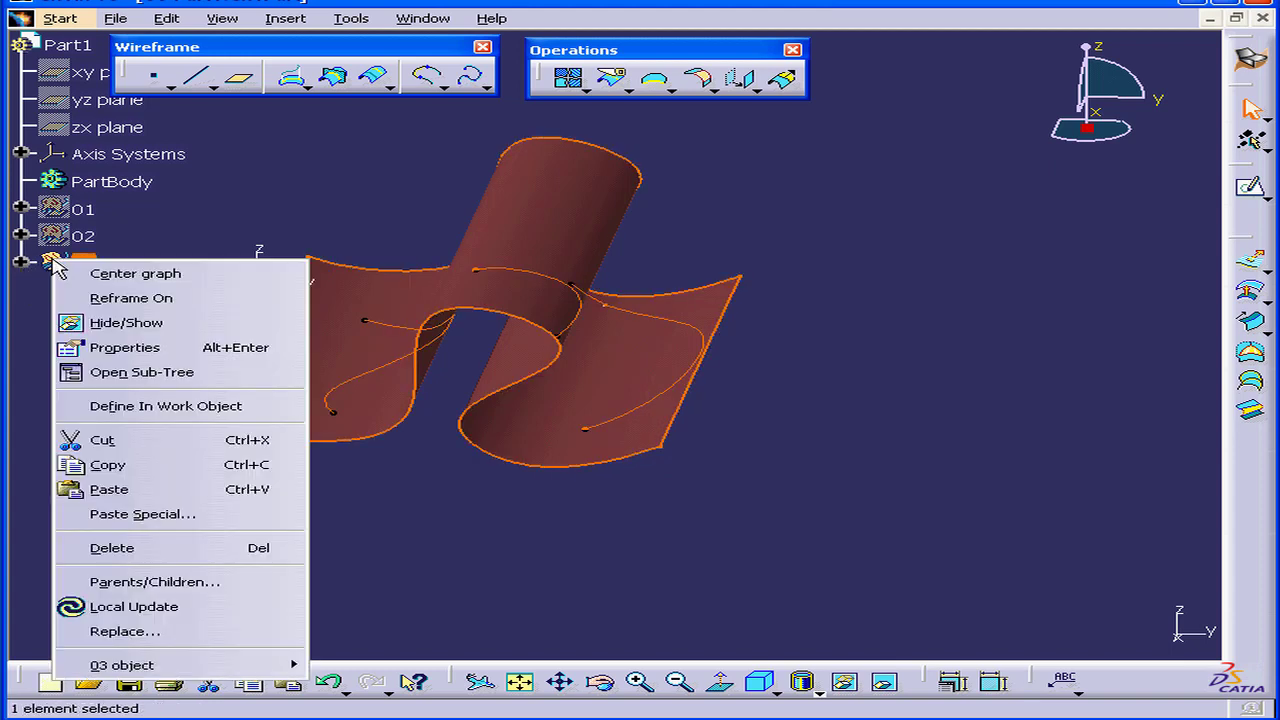
click(188, 320)
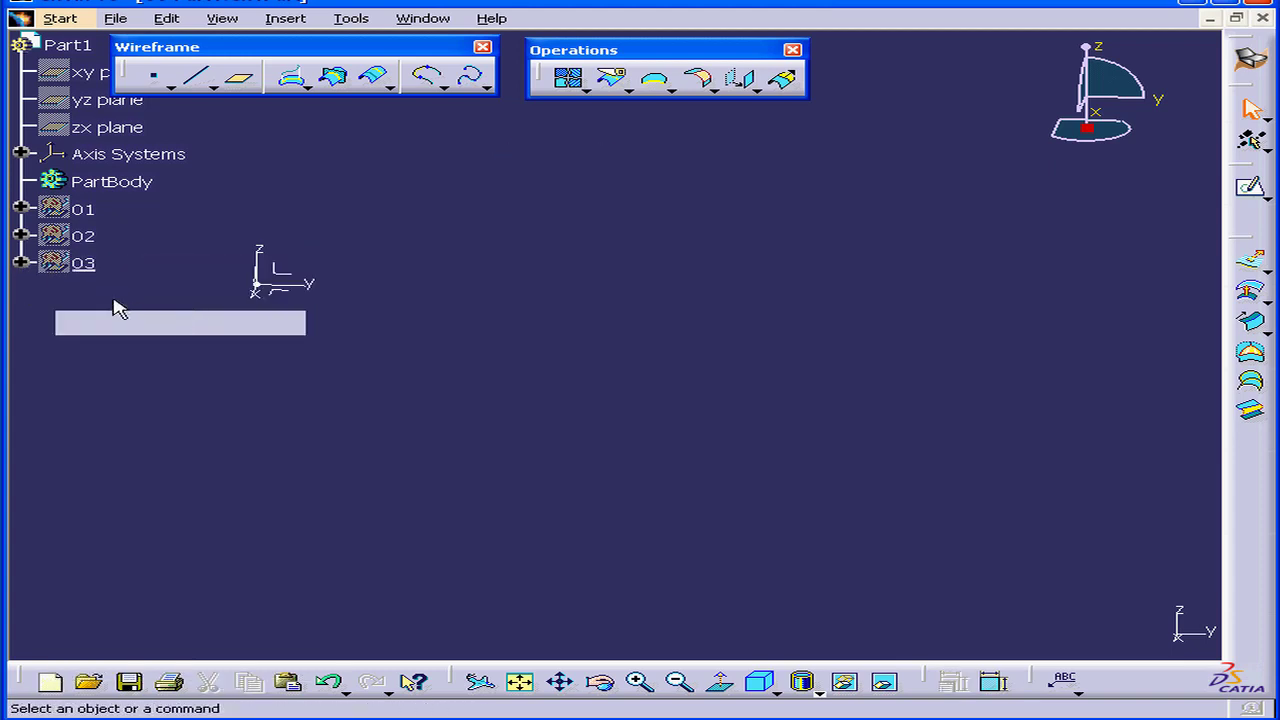
right_click(60, 208)
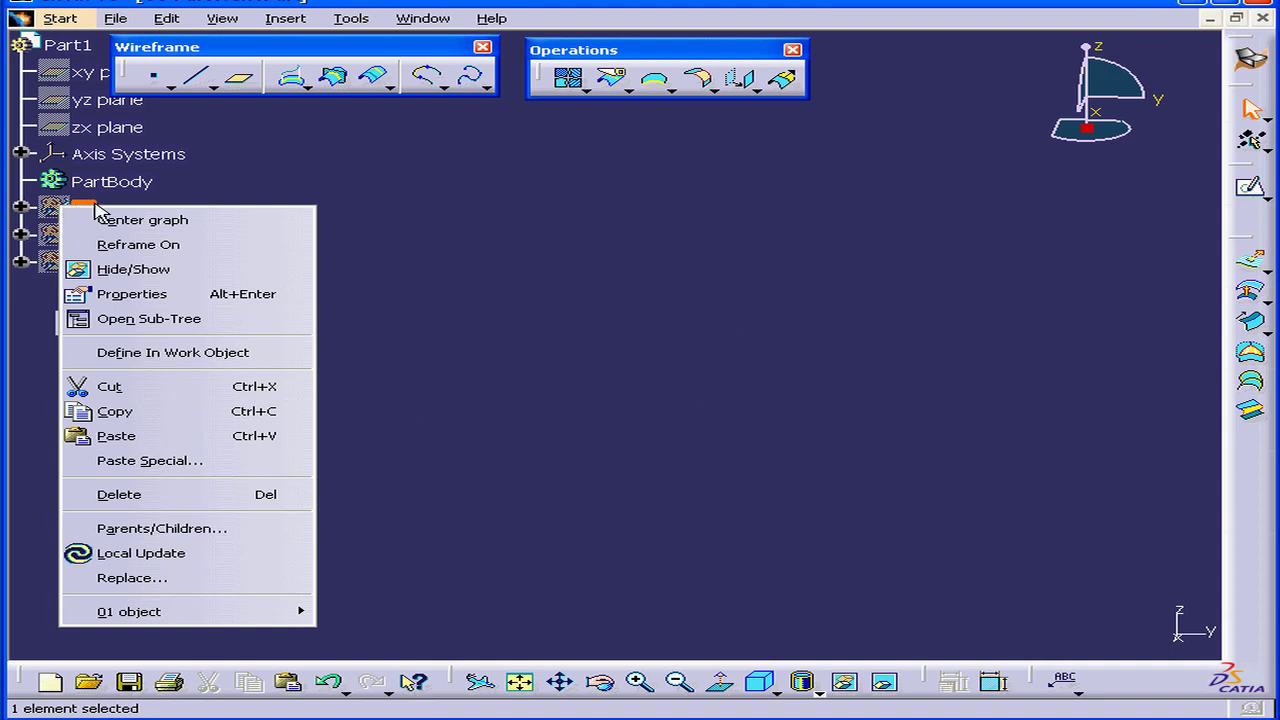
click(186, 354)
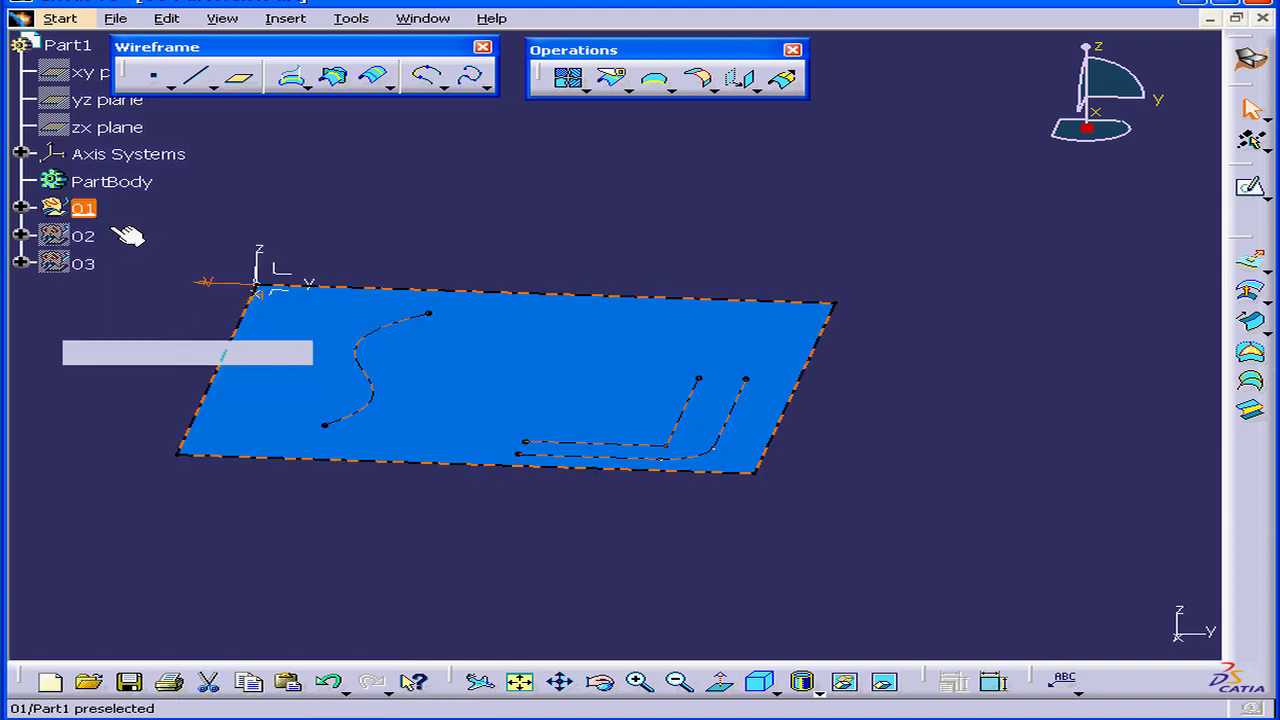
click(20, 208)
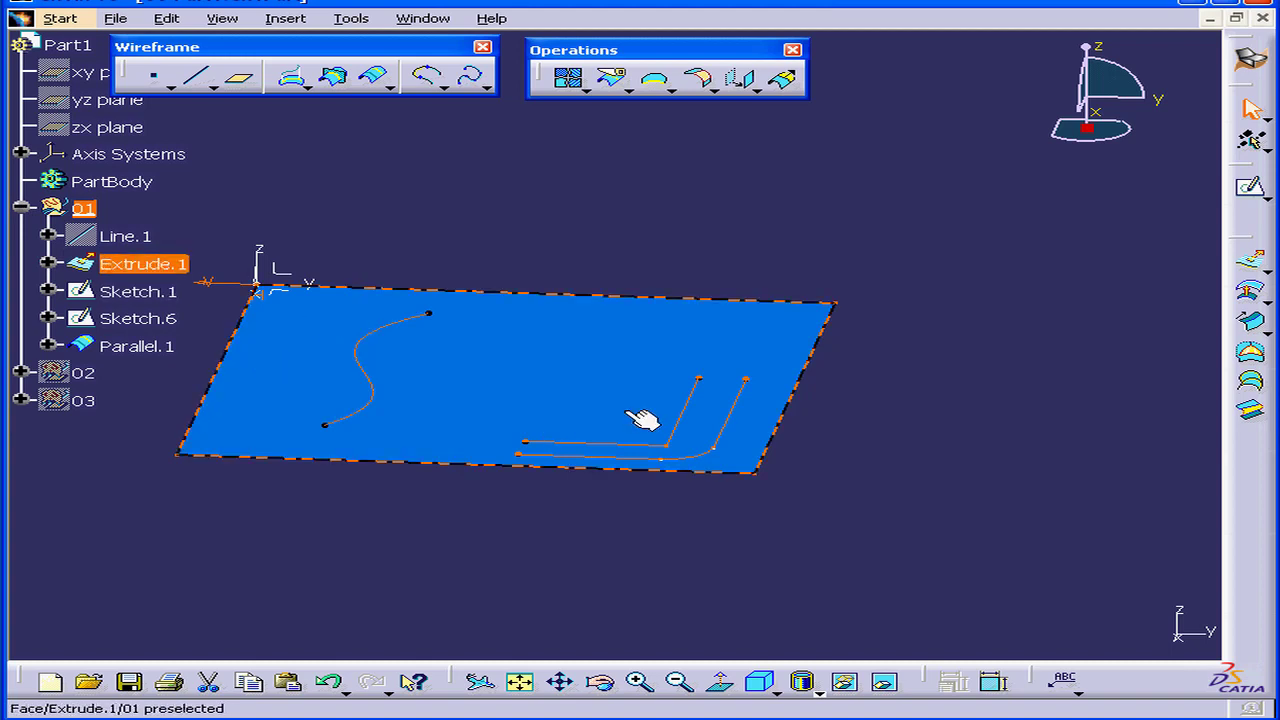
click(440, 236)
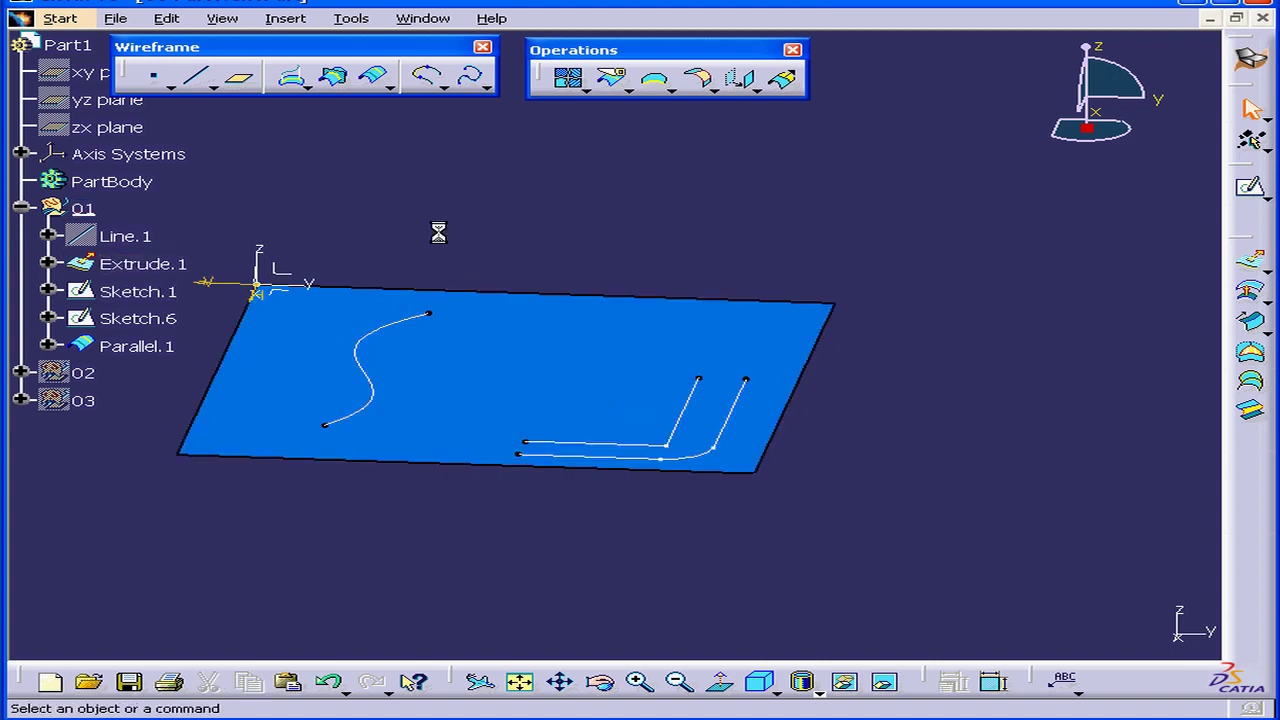
Step: Start a parallel curve of Sketch.1 on Extrude.1, check the point options, then cancel it
click(378, 84)
drag(940, 262, 938, 200)
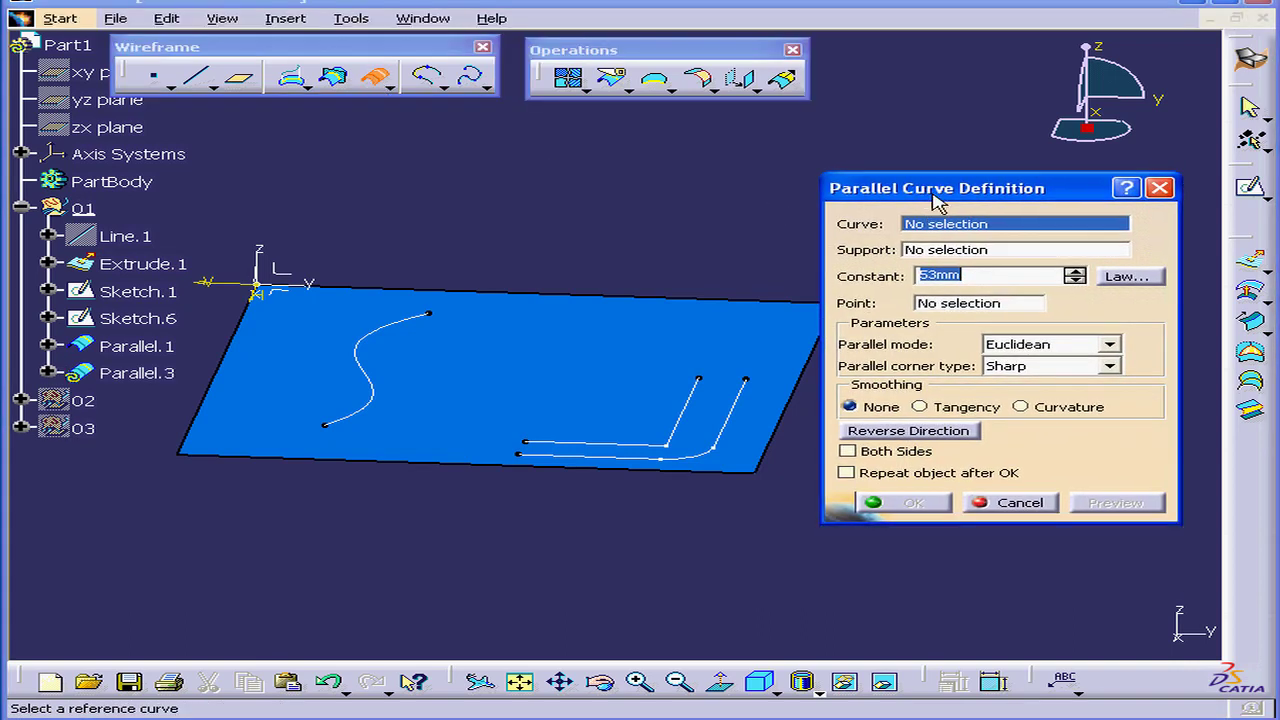
click(363, 365)
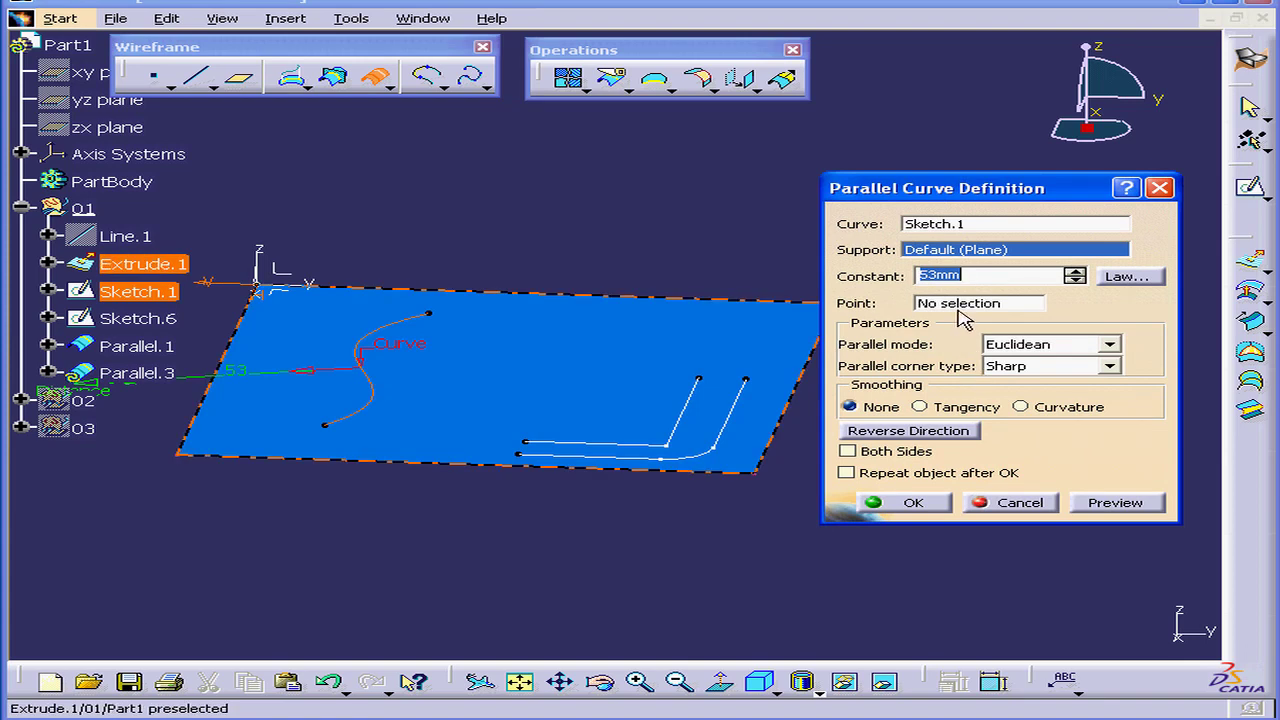
click(770, 326)
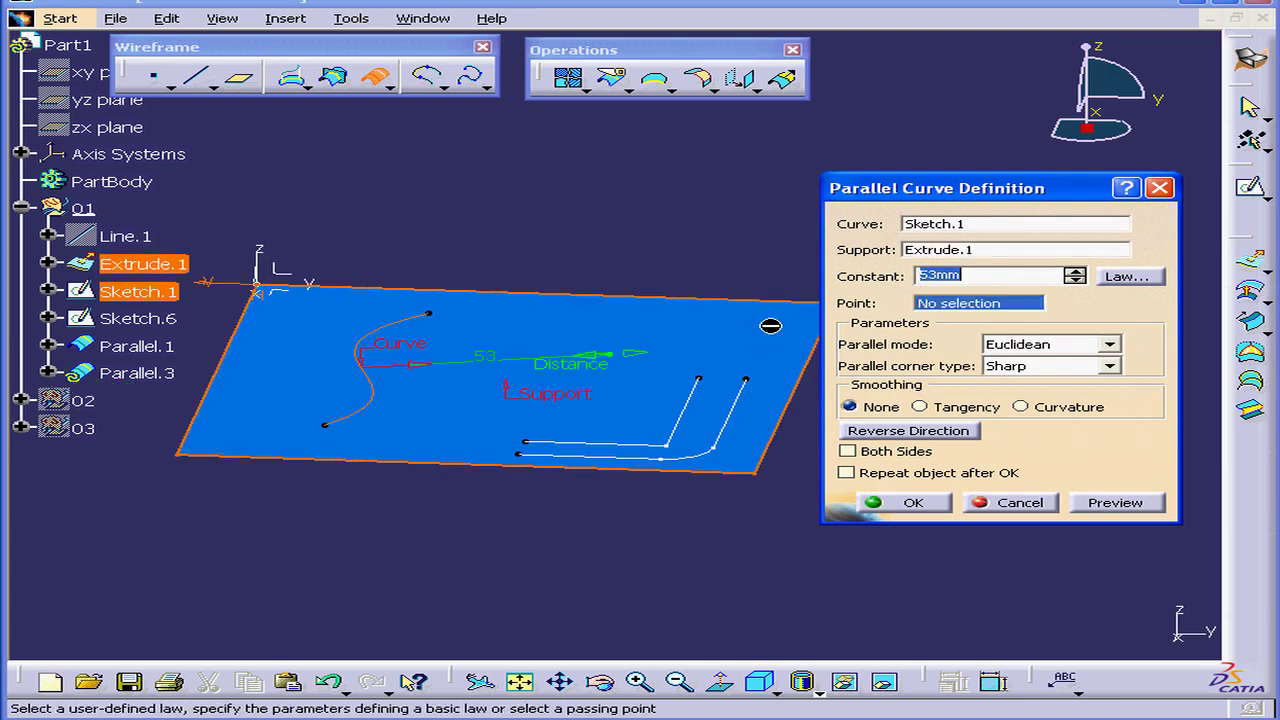
right_click(960, 306)
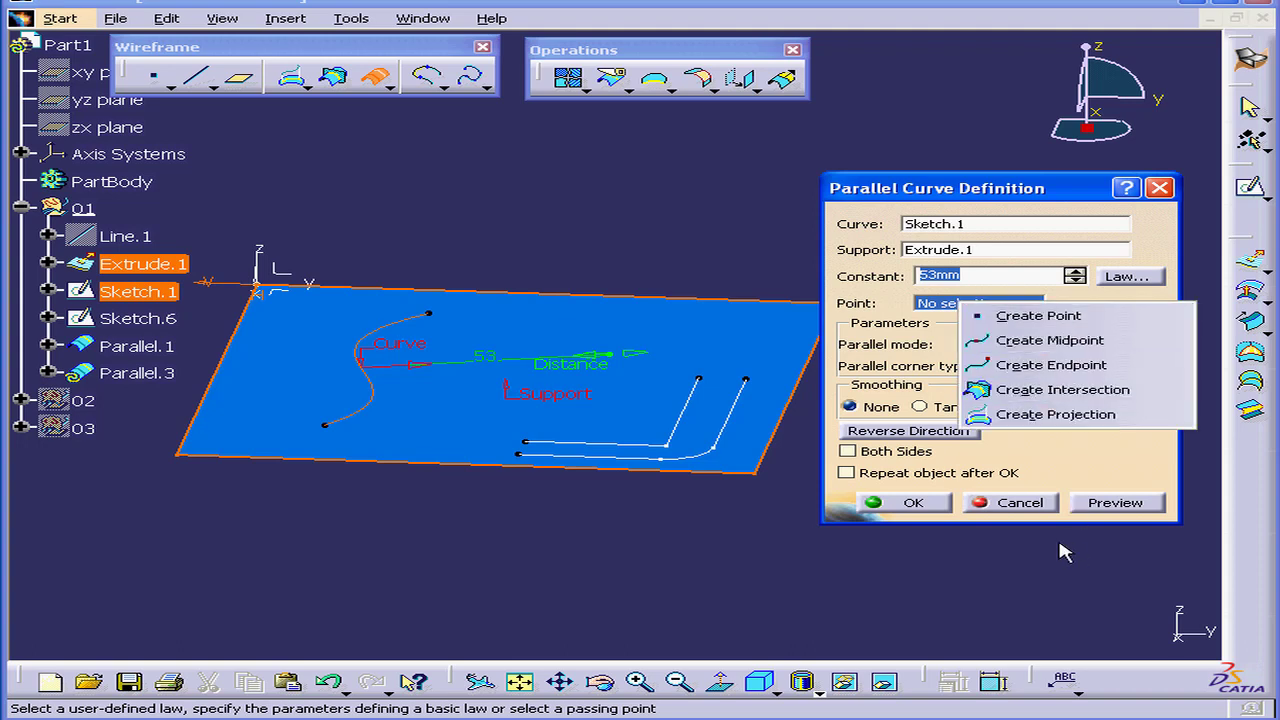
click(1040, 507)
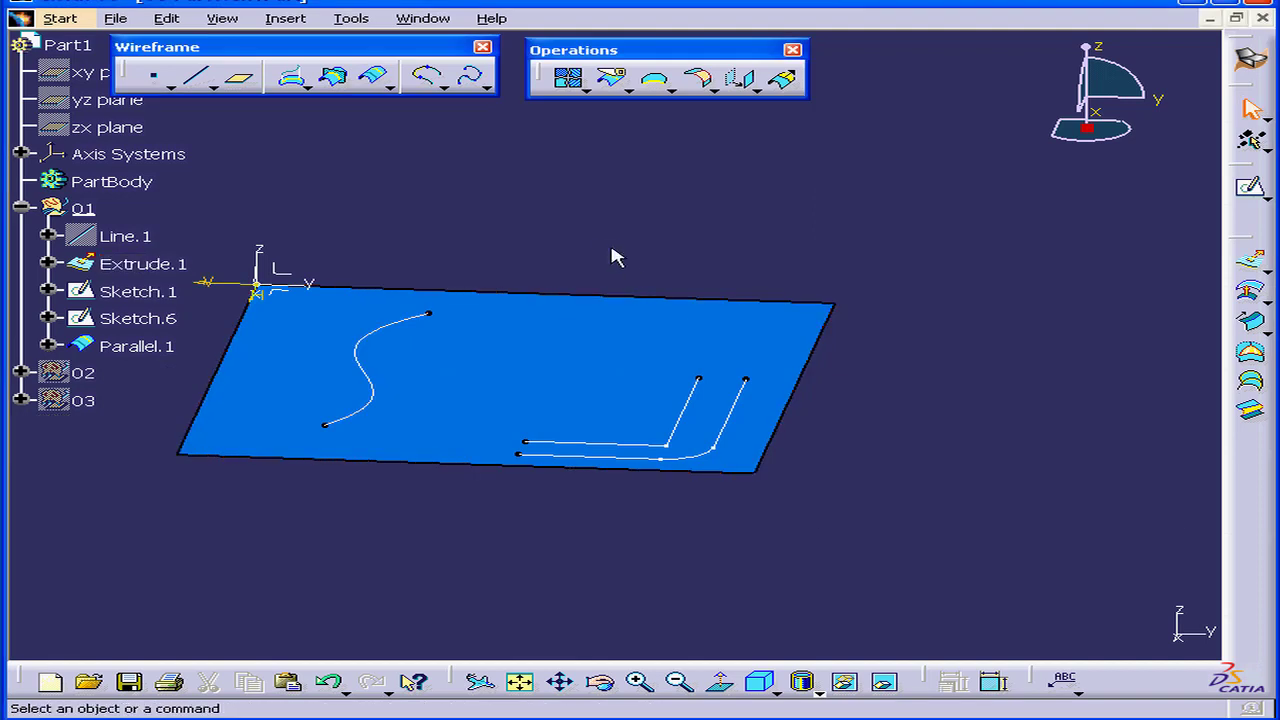
Step: Create on-plane Point.8 on Extrude.1 at H 60.282mm, V -47.008mm
click(517, 348)
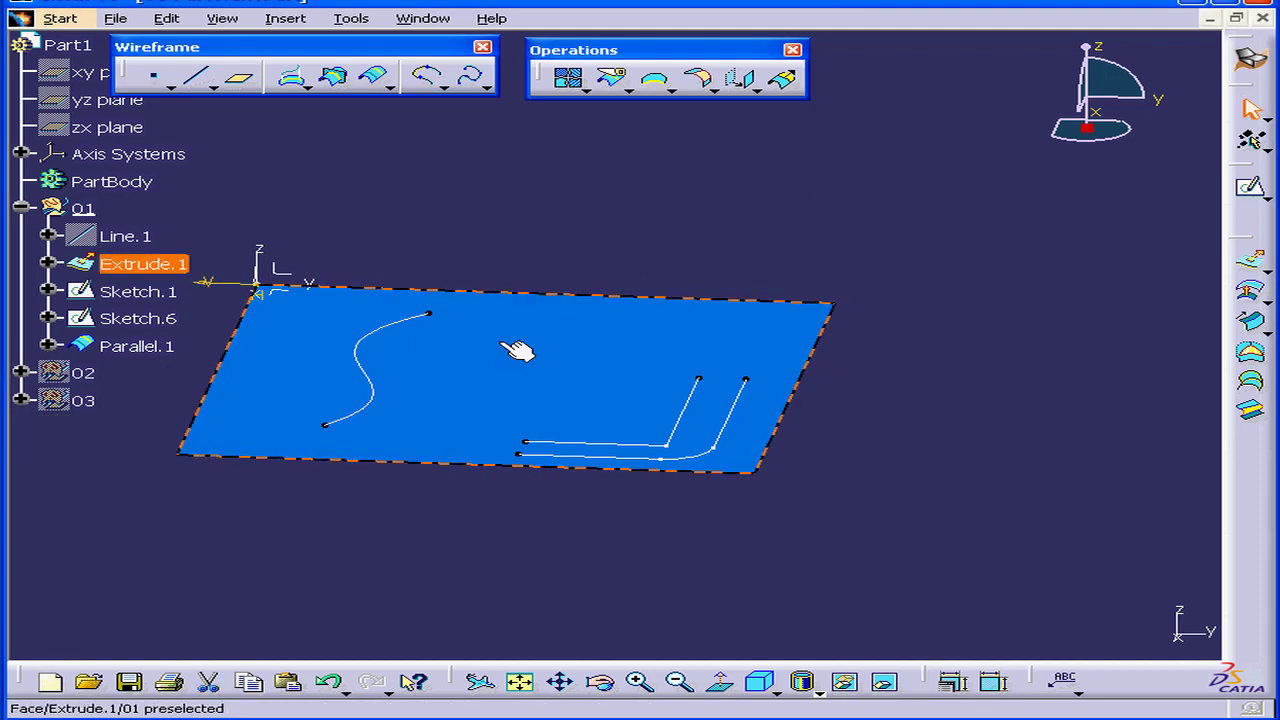
click(157, 76)
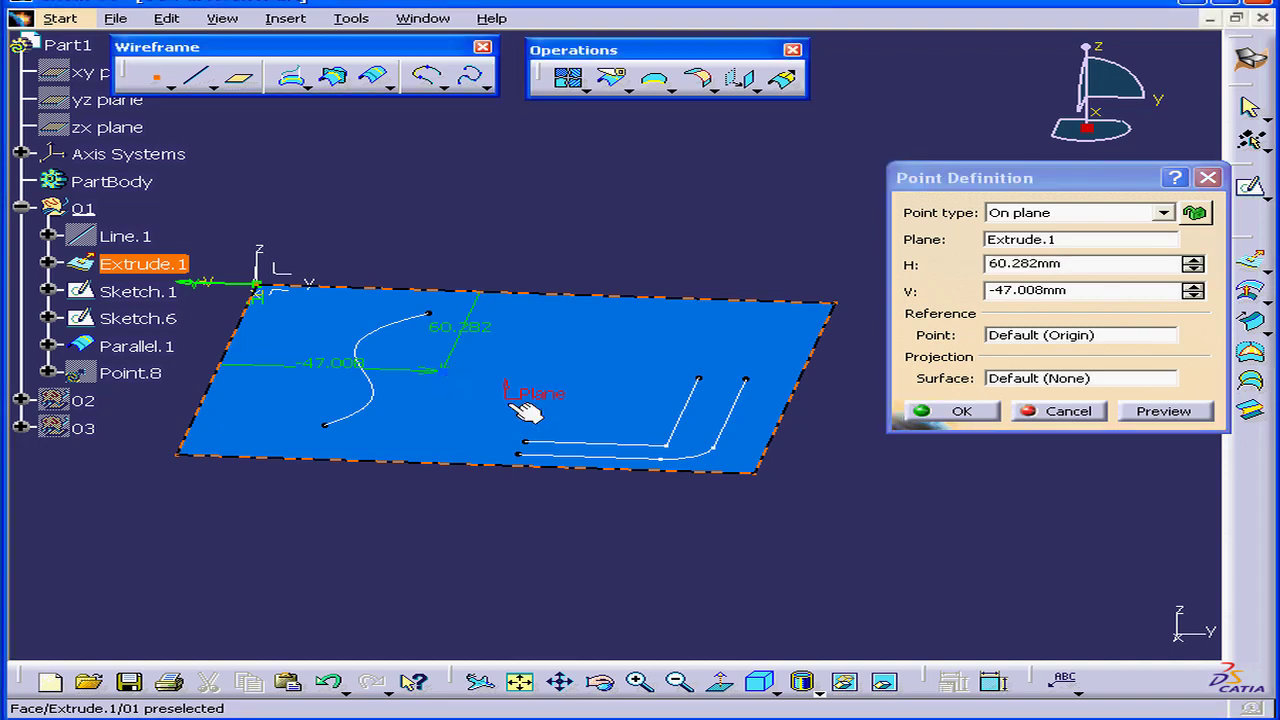
click(971, 412)
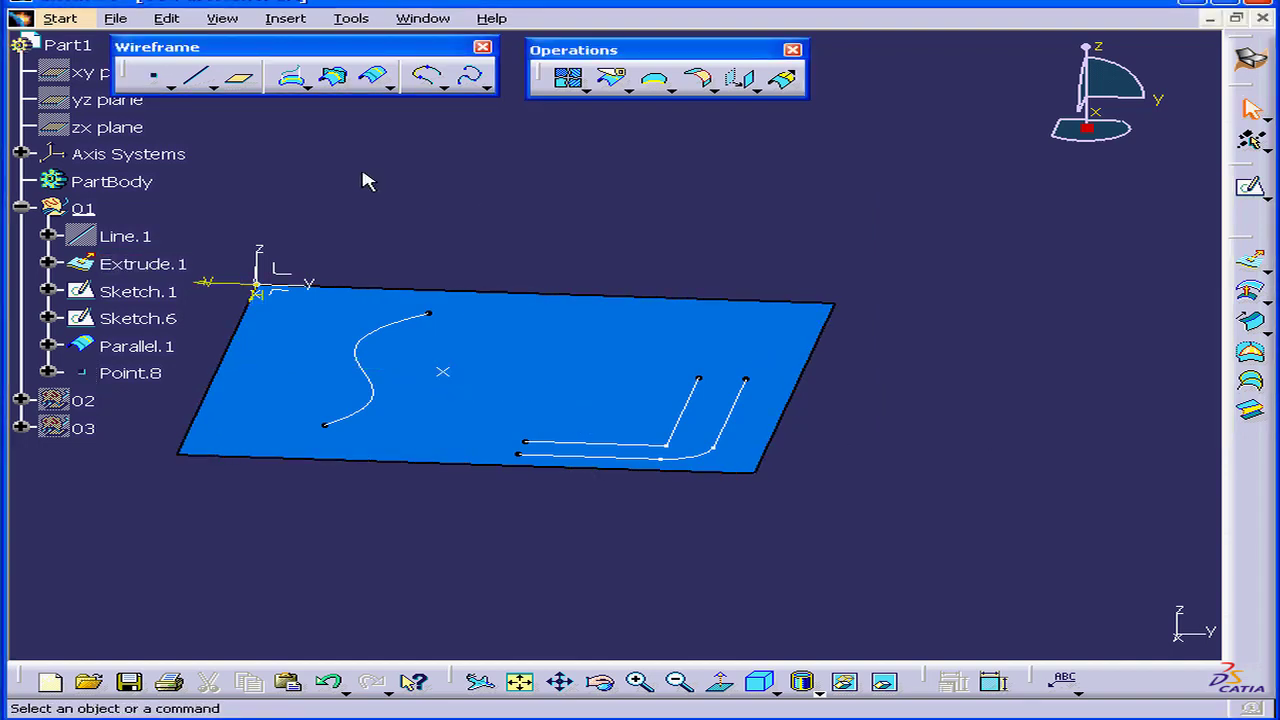
Step: Create Parallel.3 as a copy of Sketch.1 passing through Point.8
click(376, 77)
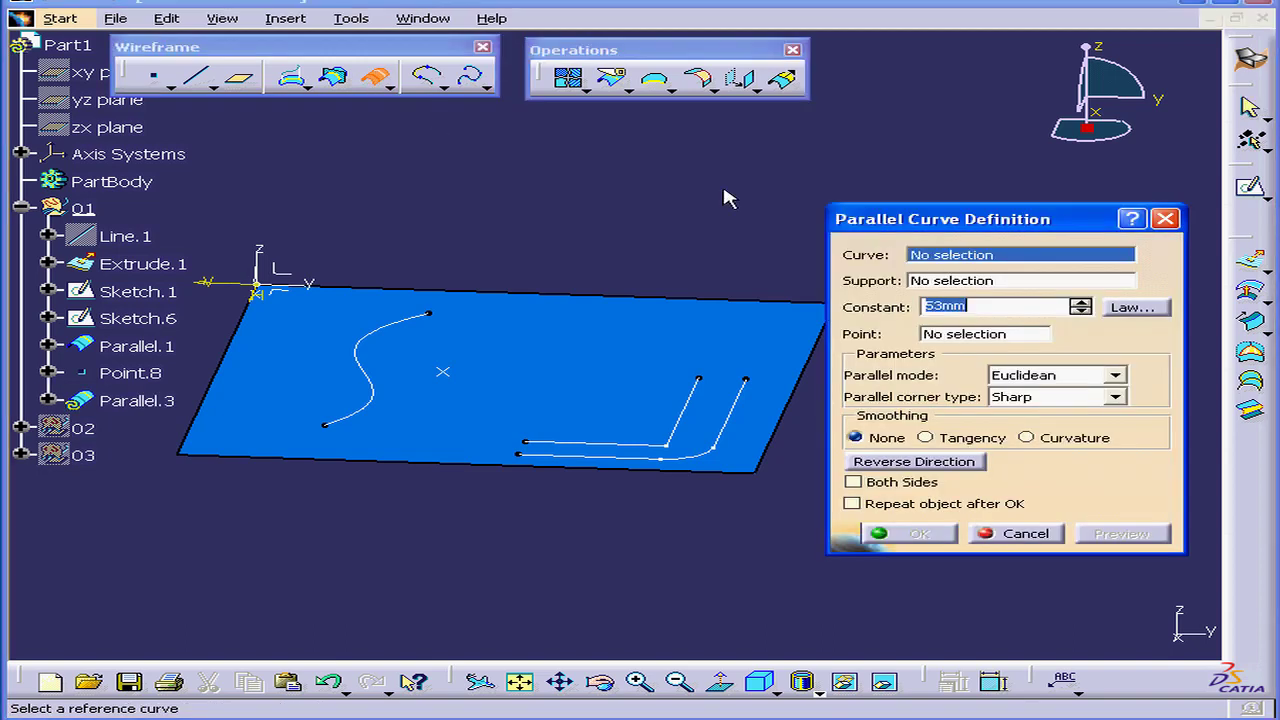
drag(923, 221, 925, 206)
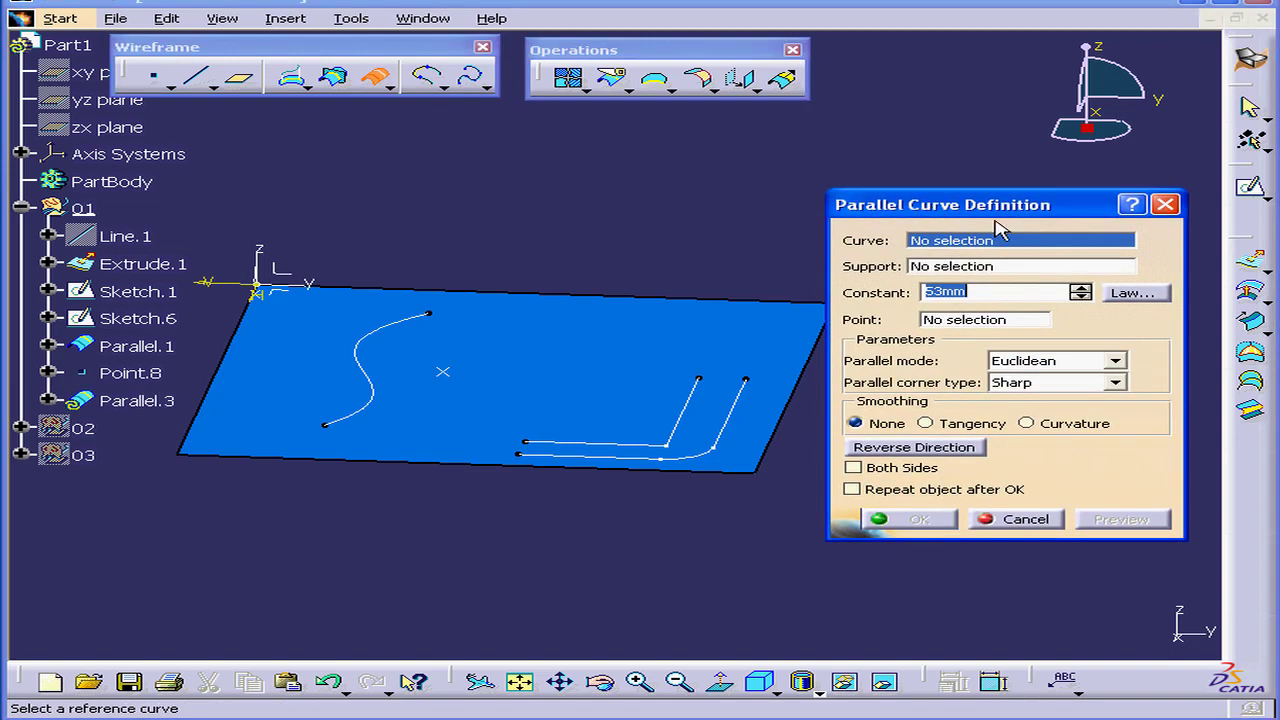
click(385, 410)
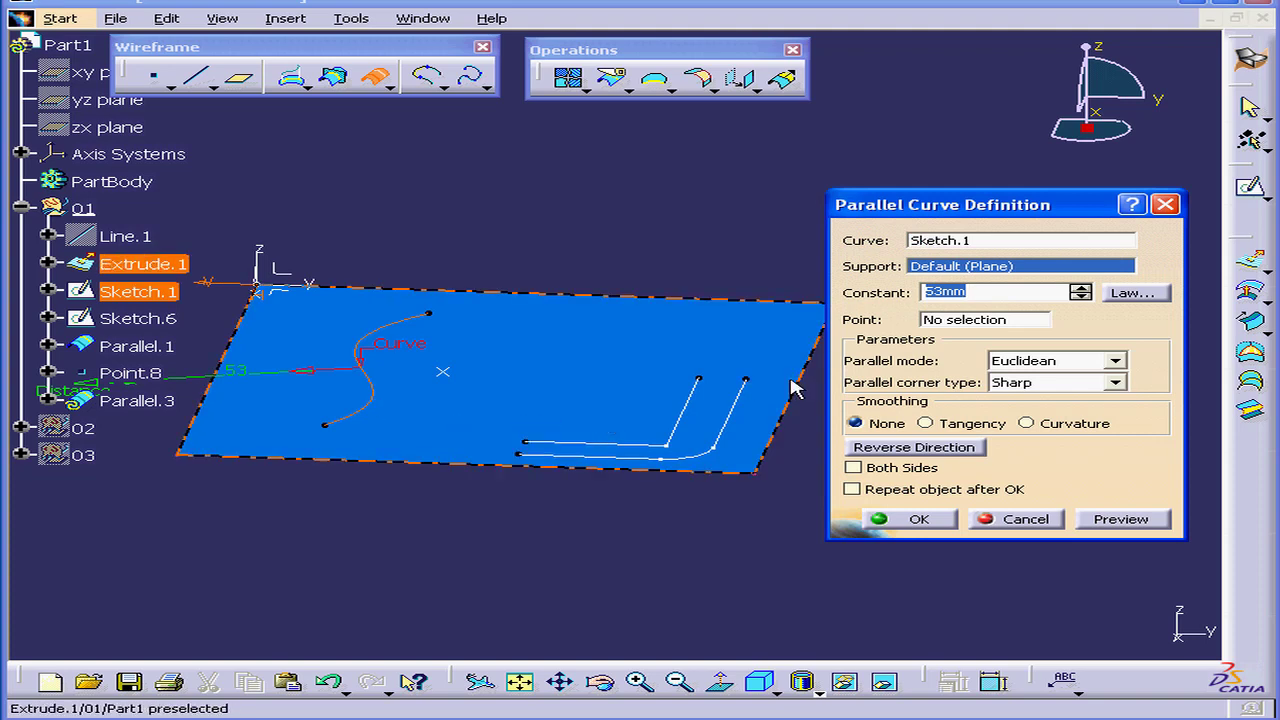
click(945, 320)
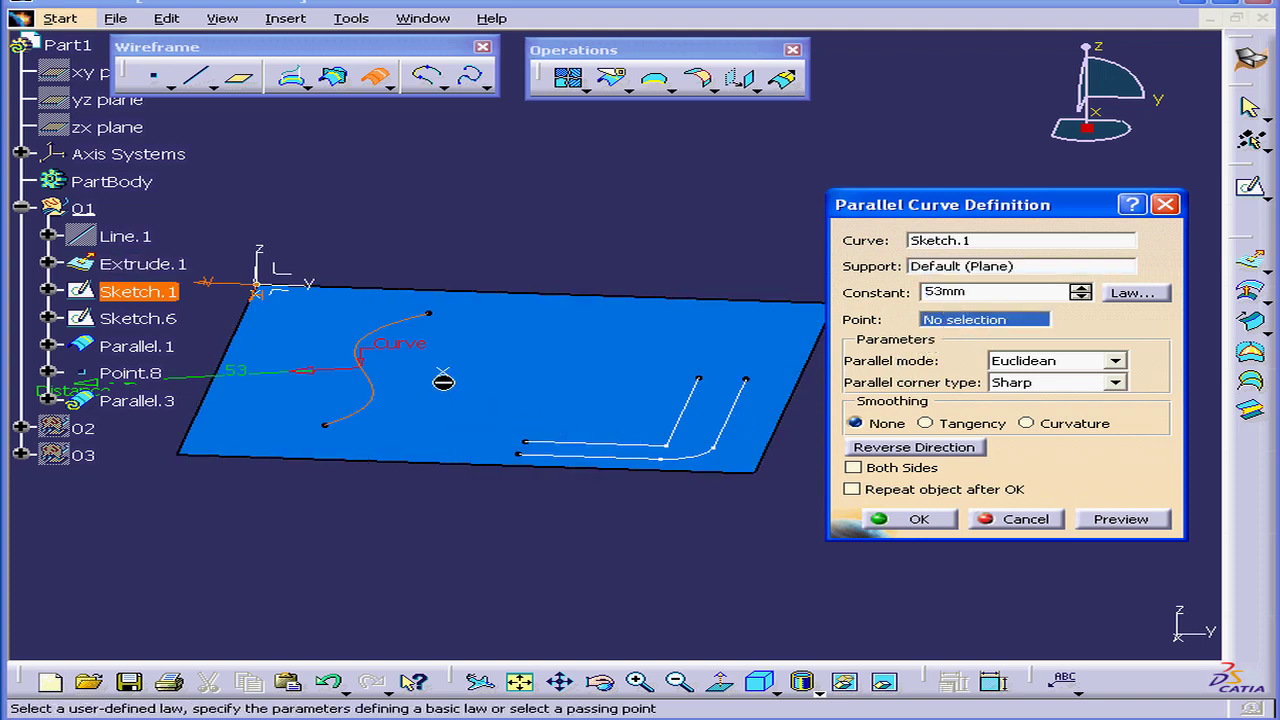
click(443, 378)
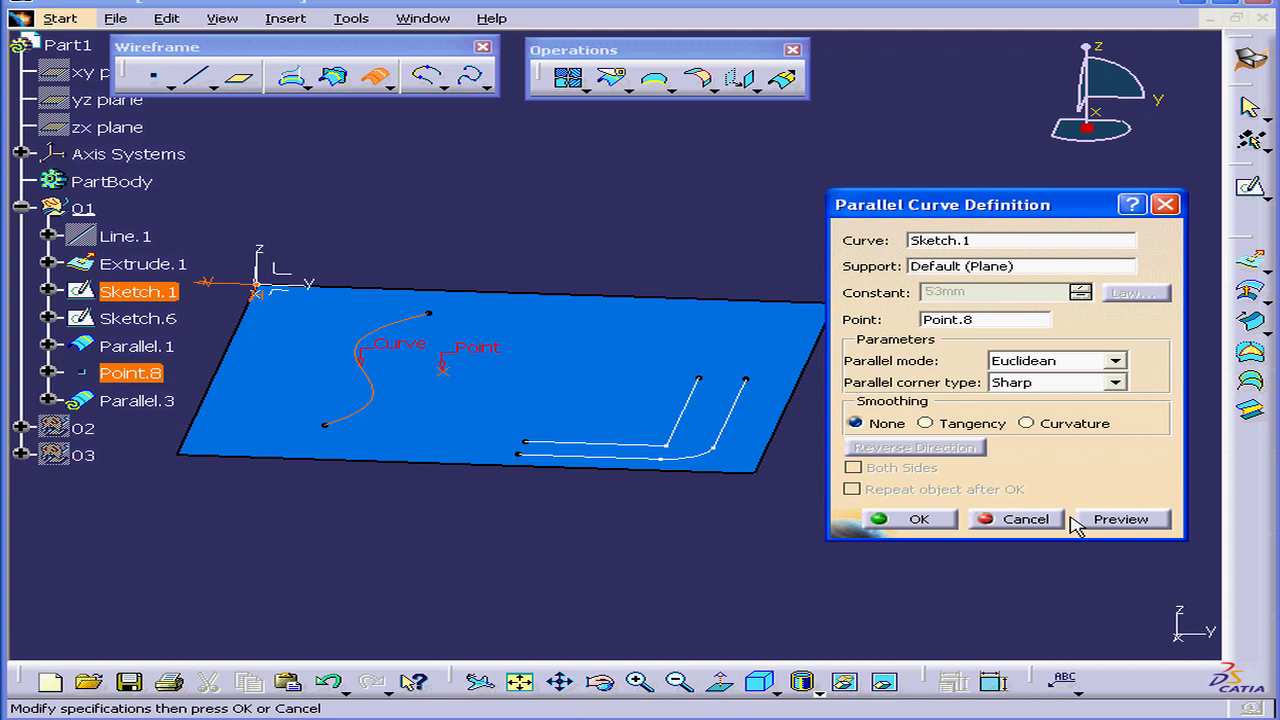
click(1115, 518)
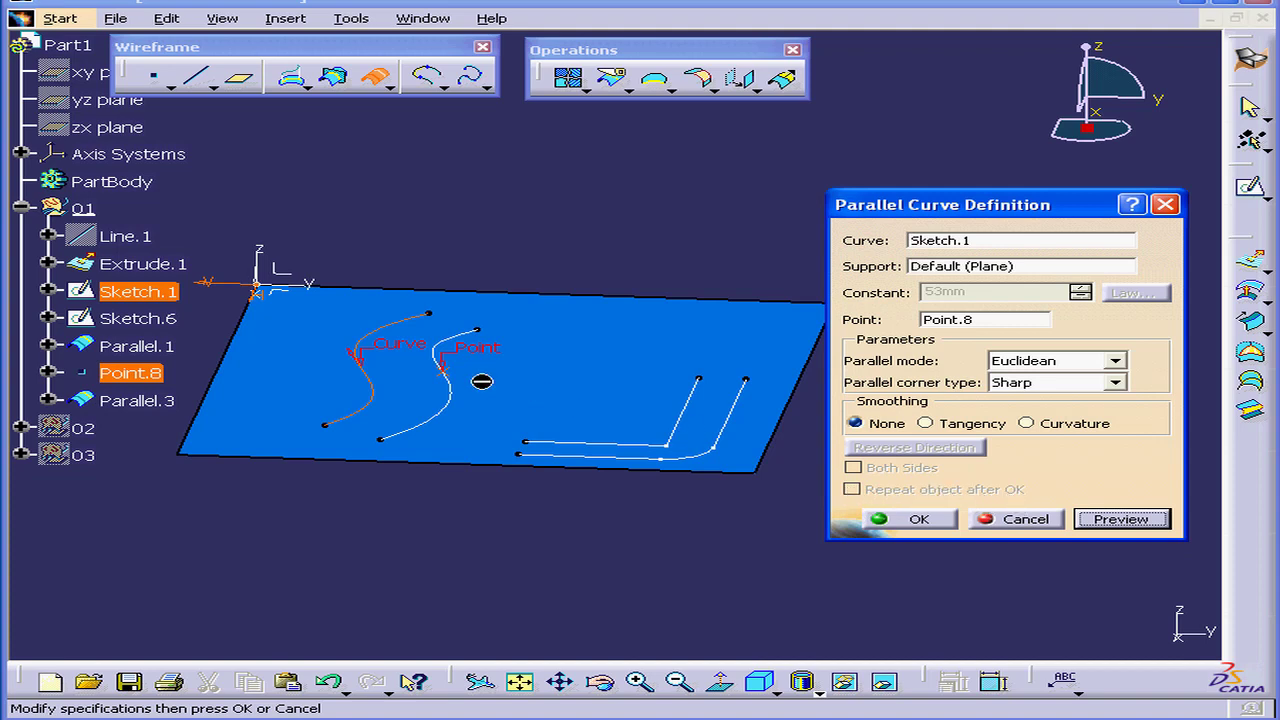
click(912, 521)
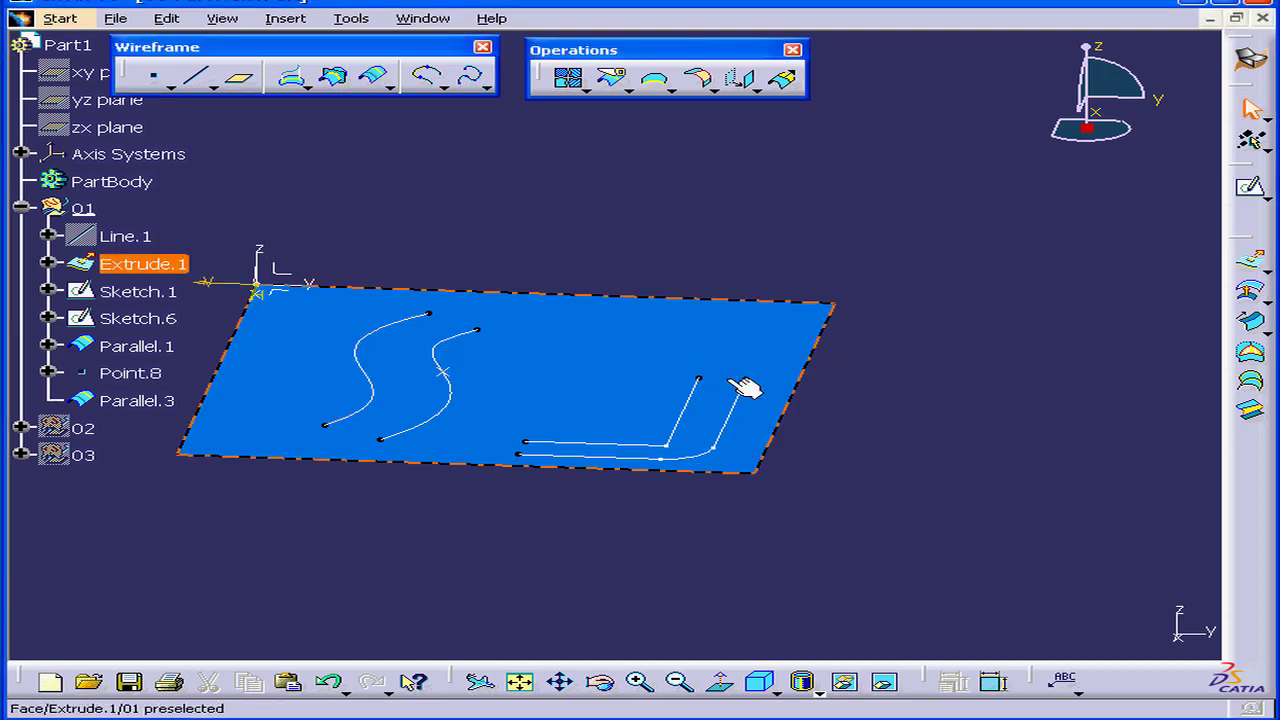
Step: Collapse and hide set 01, then define set 02 as the in-work object
click(21, 208)
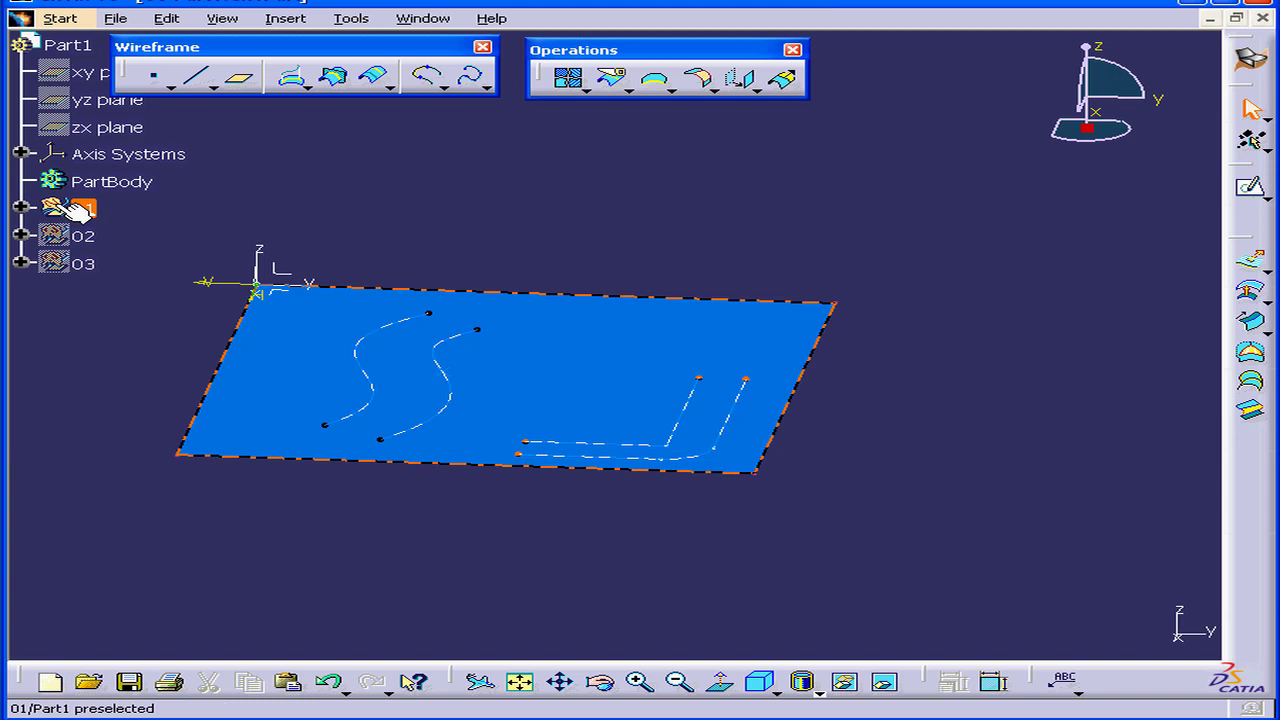
right_click(54, 207)
click(184, 270)
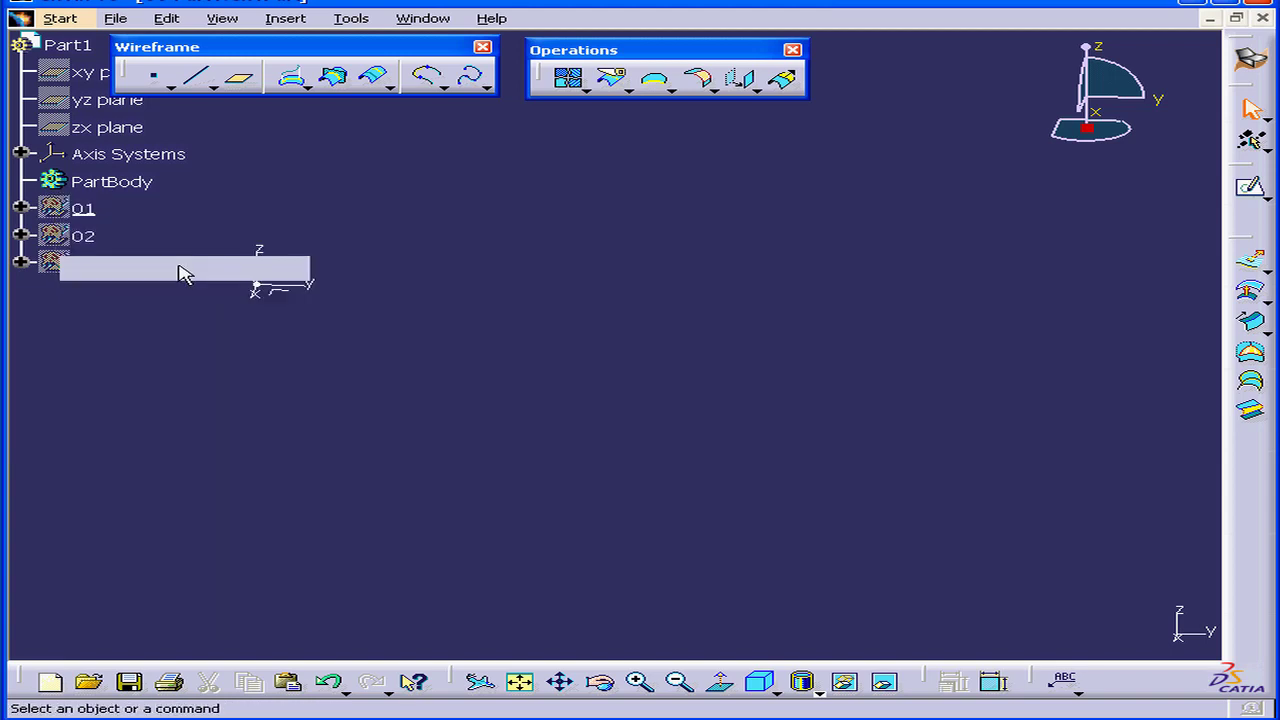
right_click(58, 237)
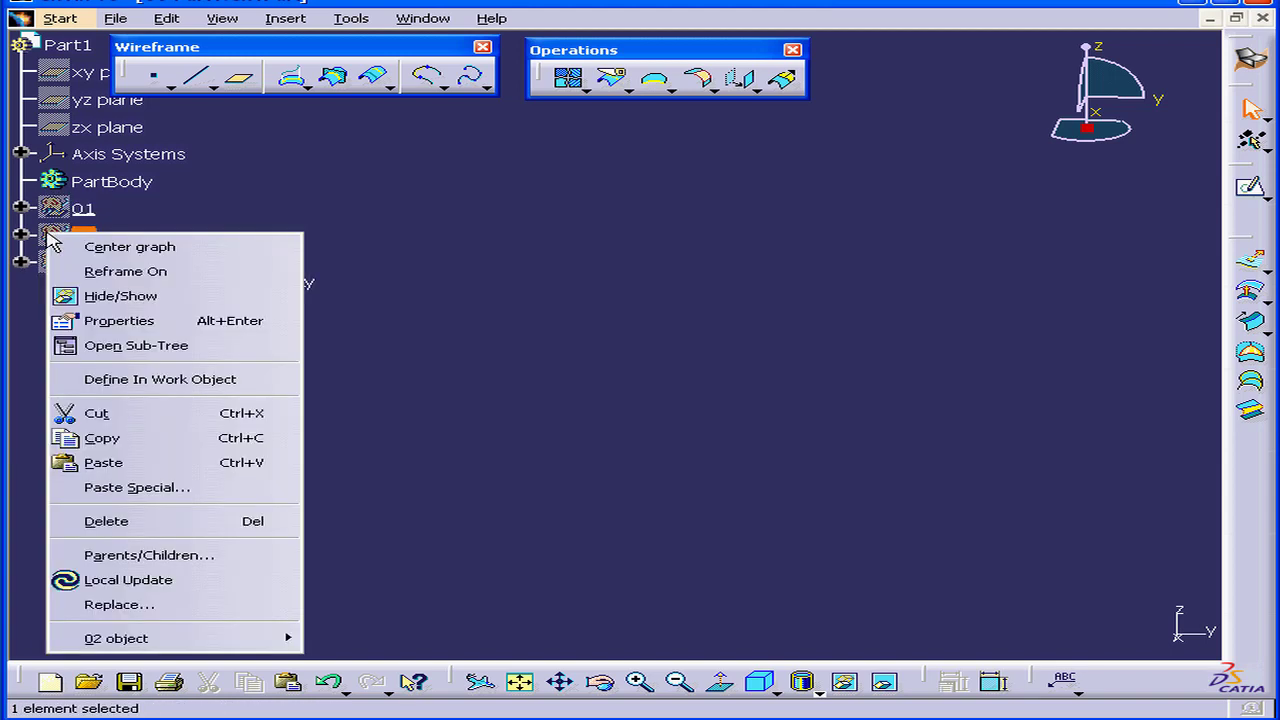
click(210, 385)
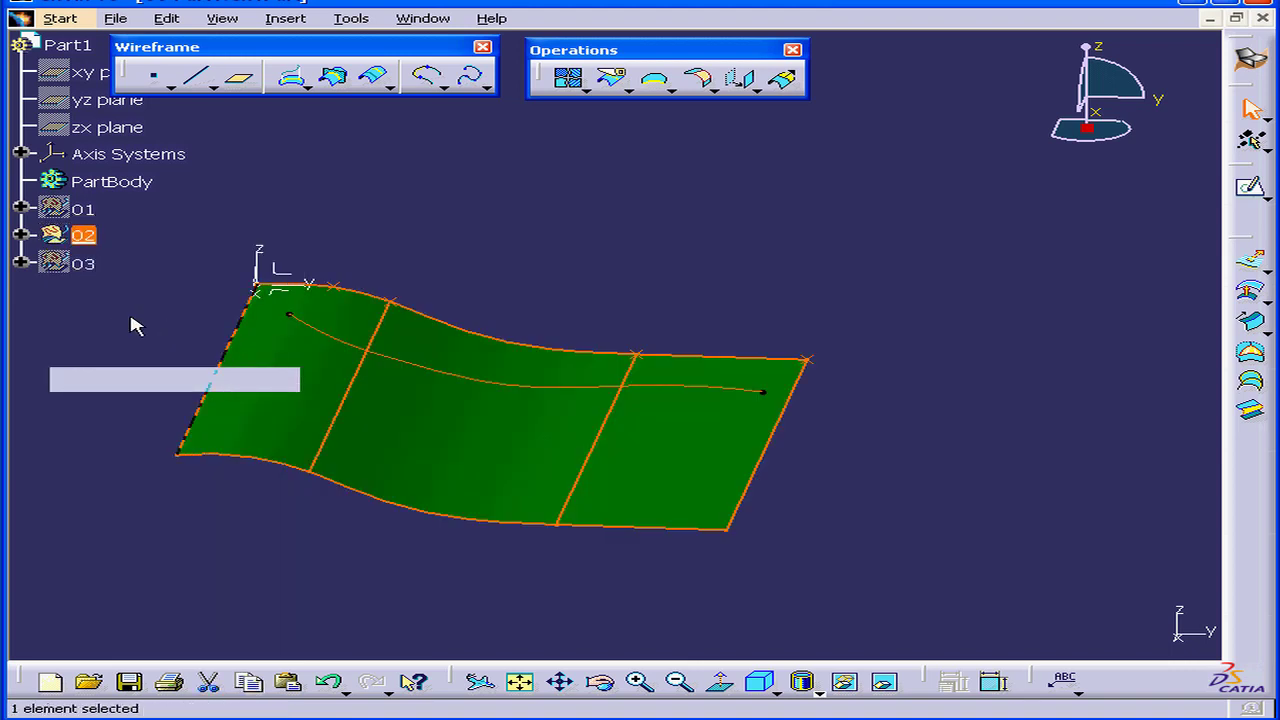
Step: Create a 10mm parallel curve of Project.1 on Extrude.2 on both sides
click(389, 86)
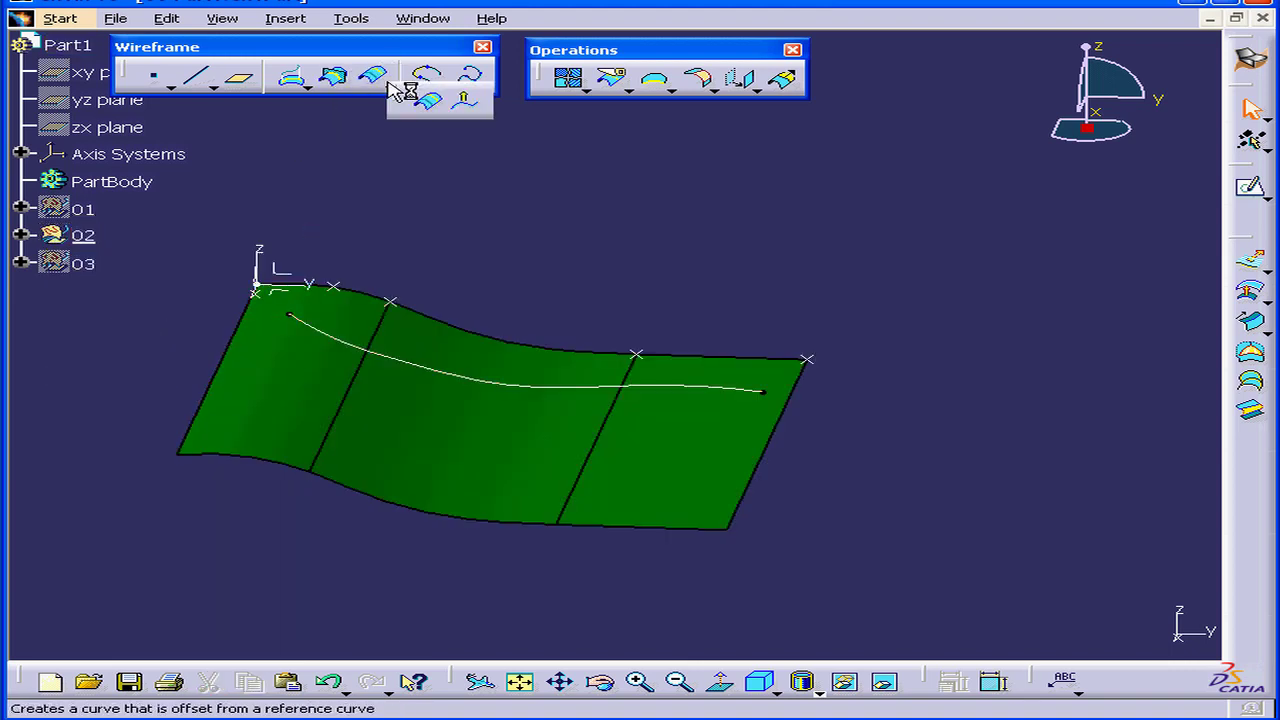
click(434, 106)
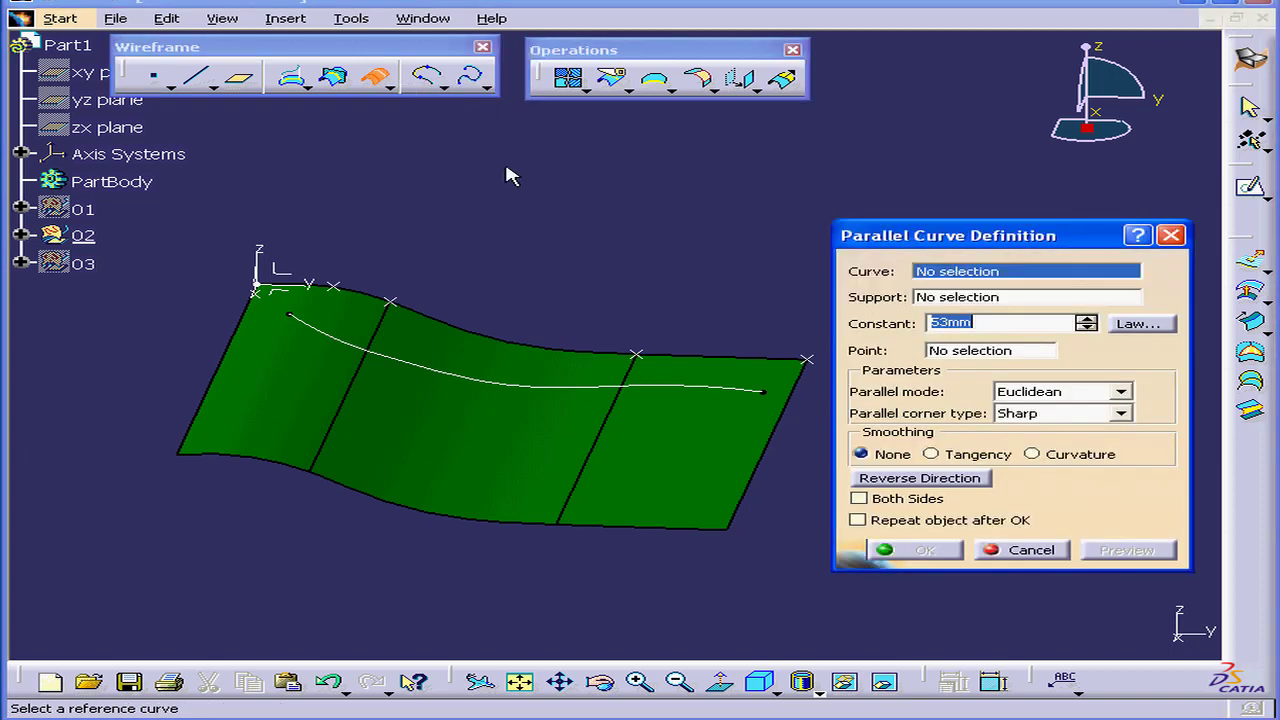
click(648, 385)
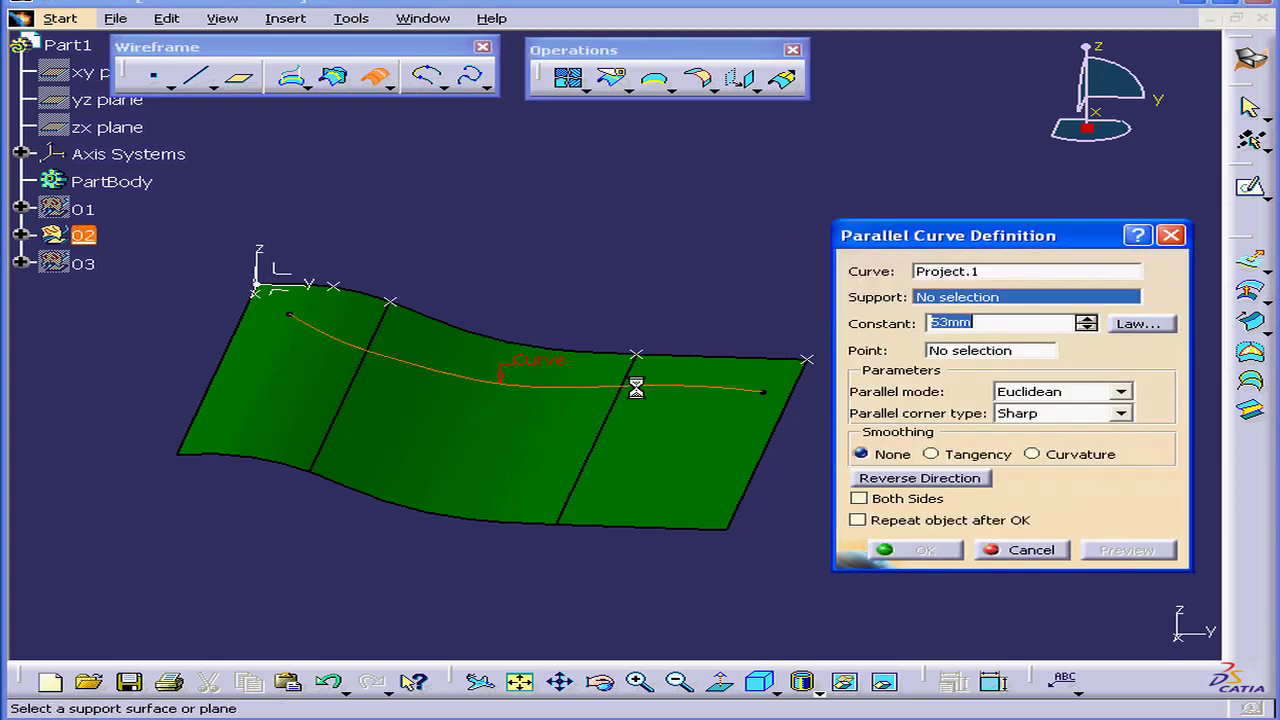
click(508, 445)
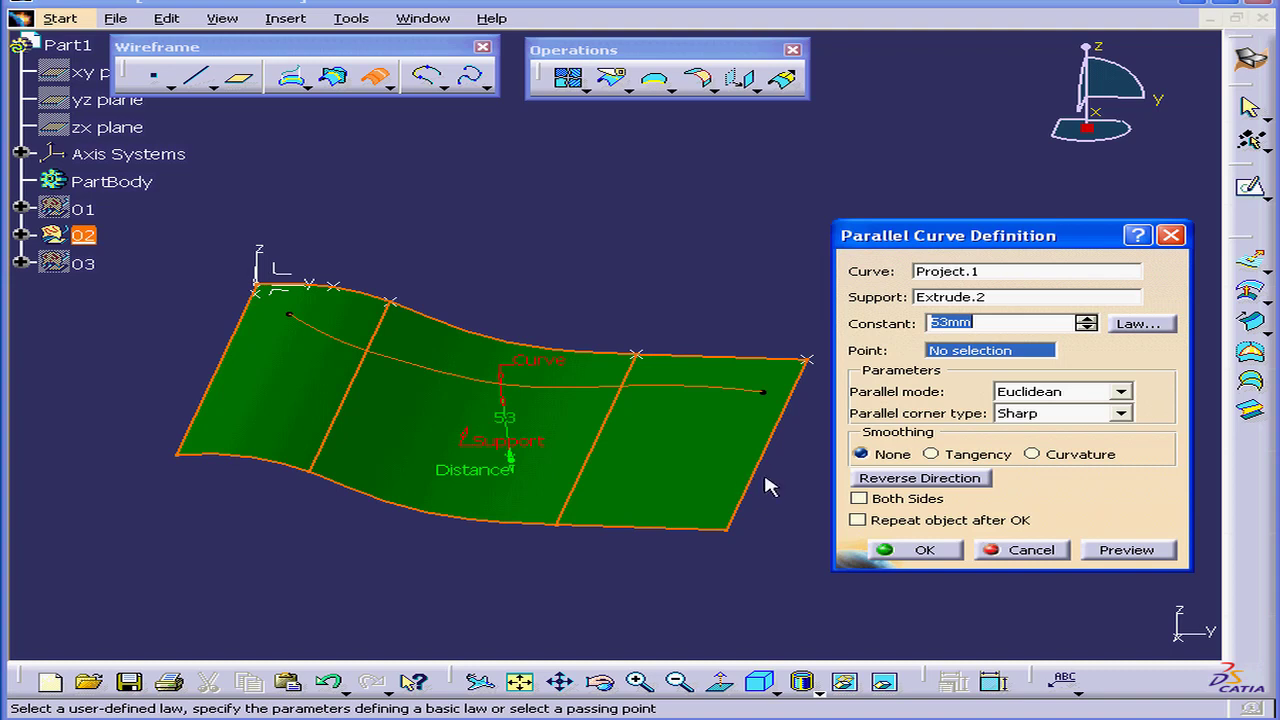
text(10)
key(Tab)
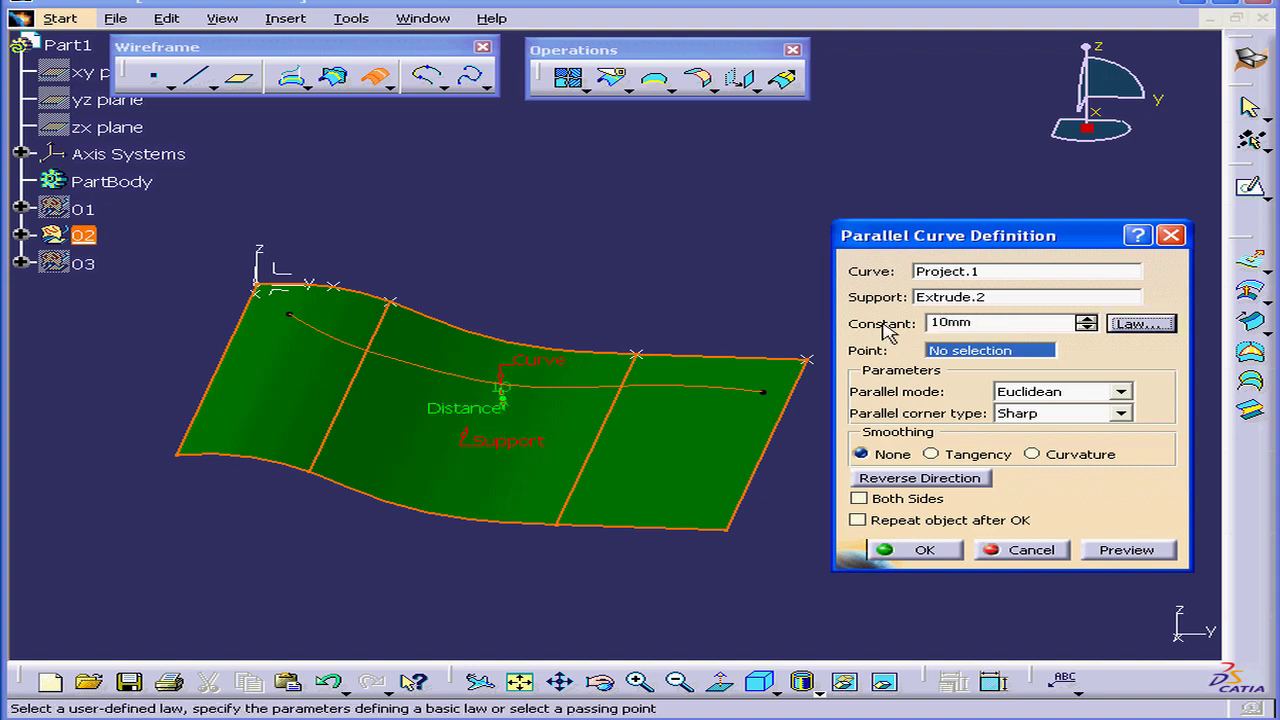
click(1105, 550)
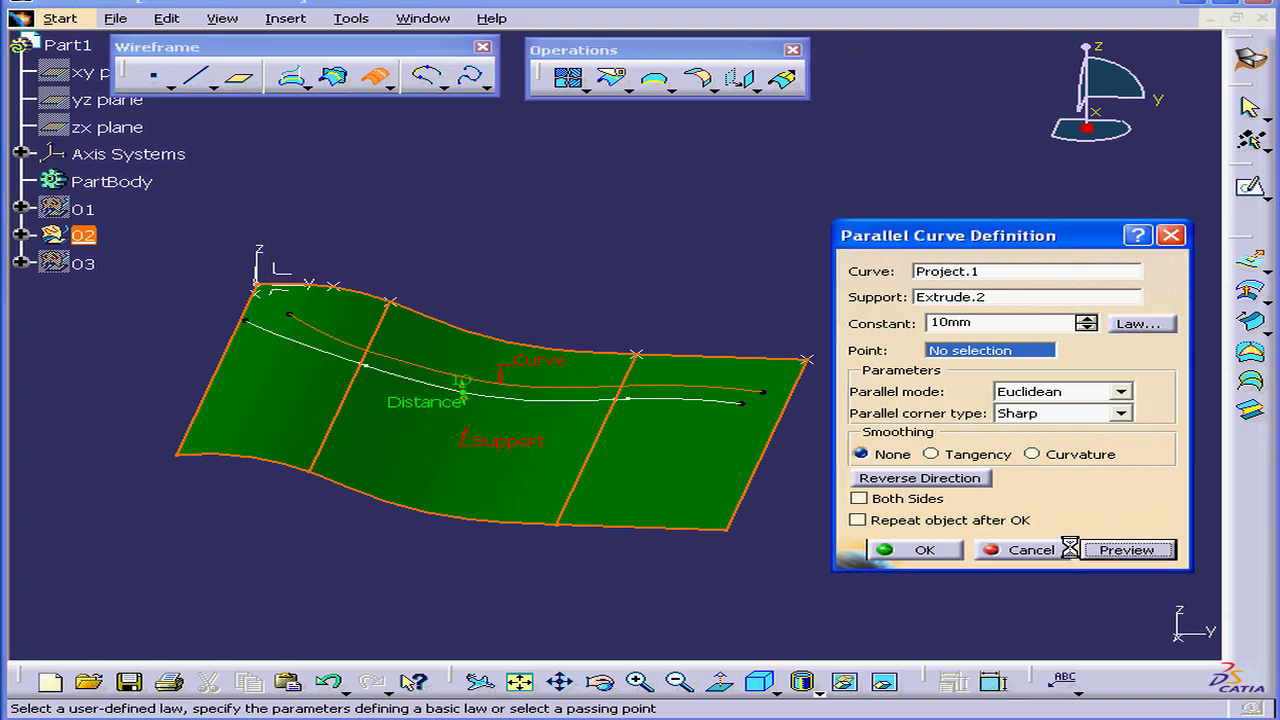
click(858, 498)
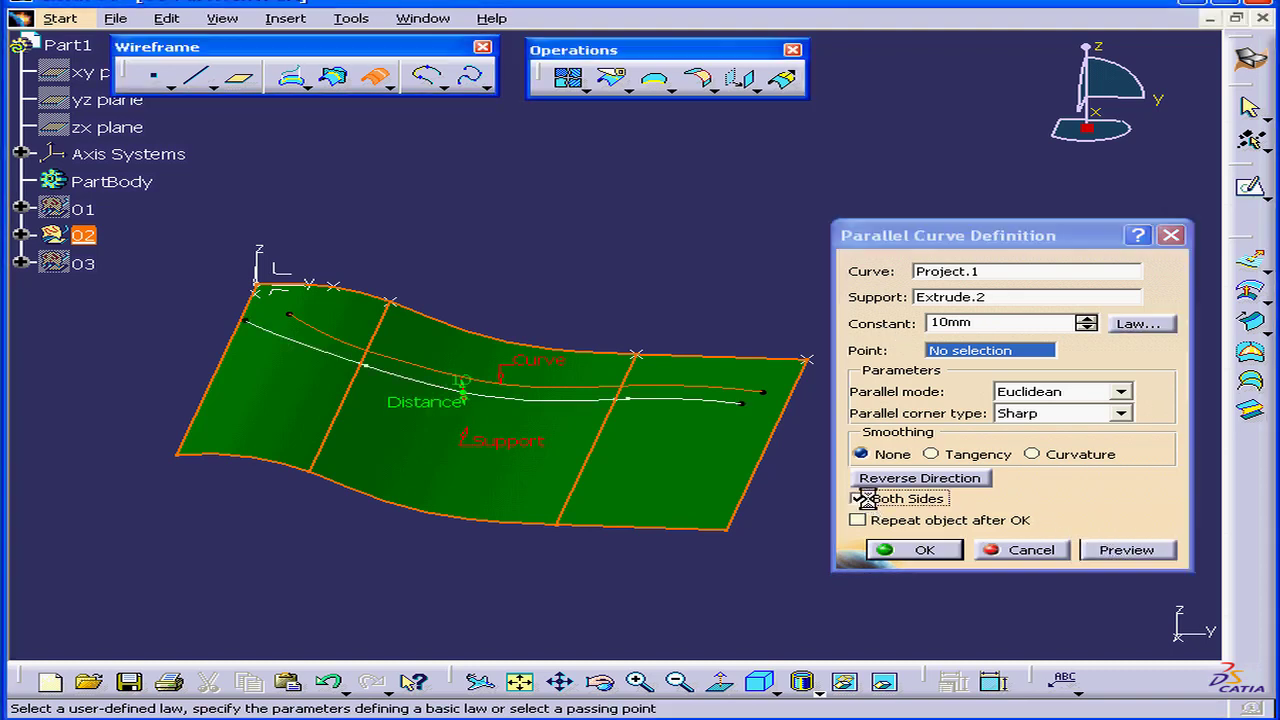
click(925, 551)
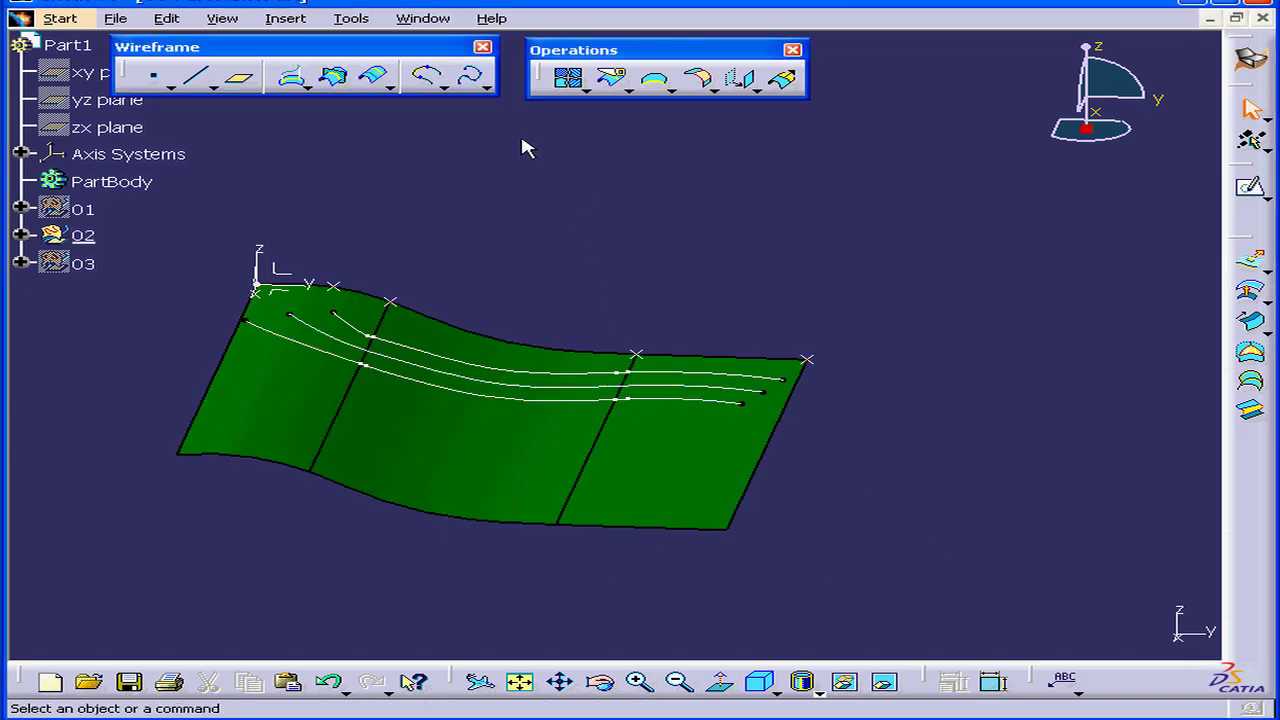
Step: Unlock toolbar positions in the Tools > Customize options
right_click(558, 74)
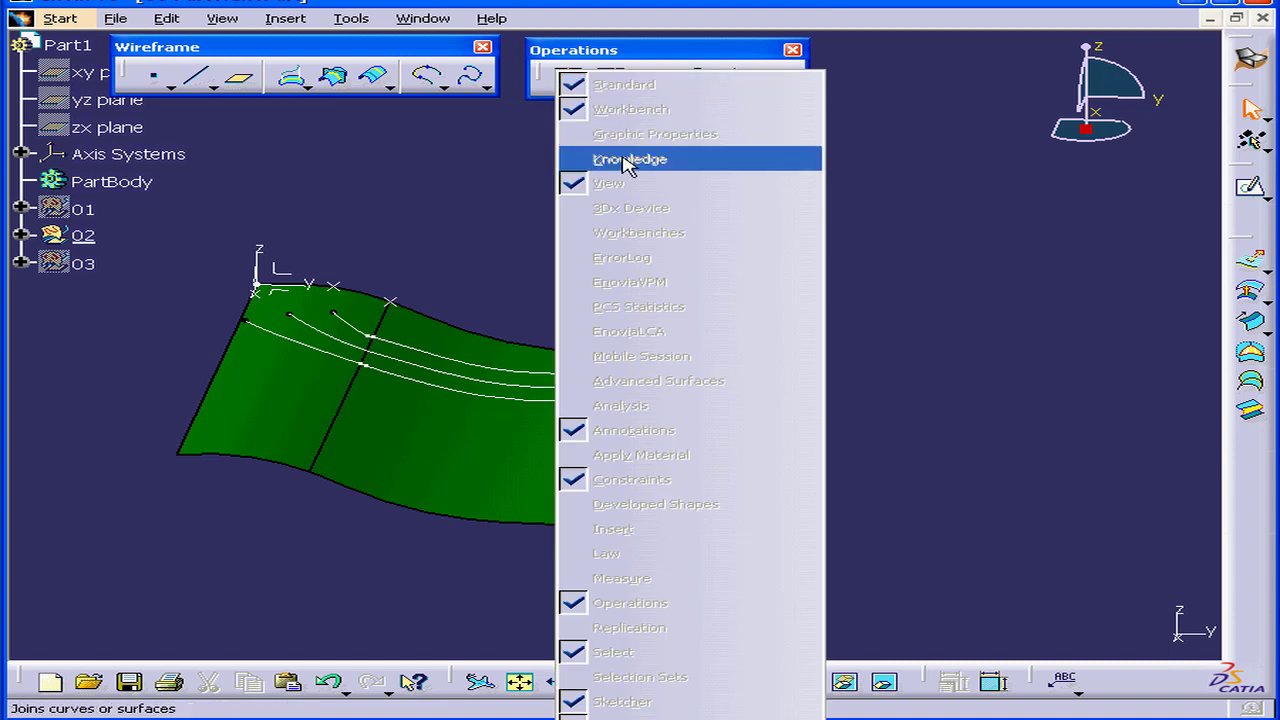
click(556, 58)
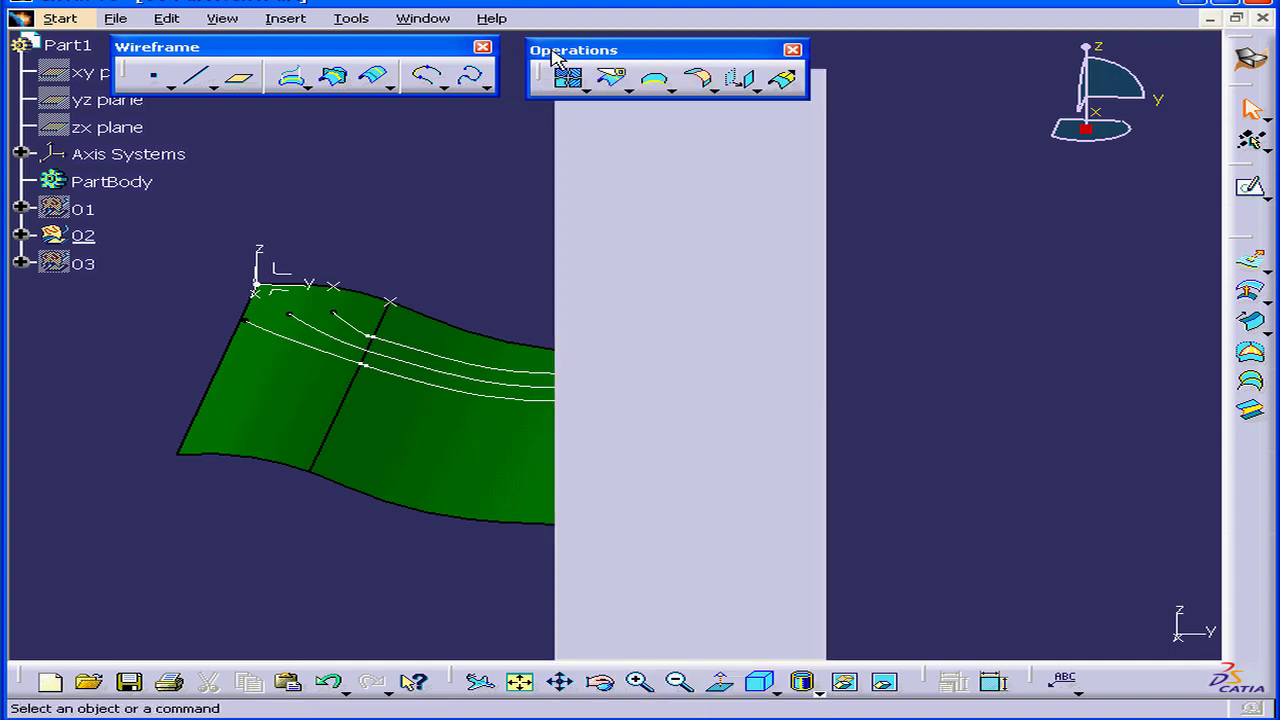
click(355, 20)
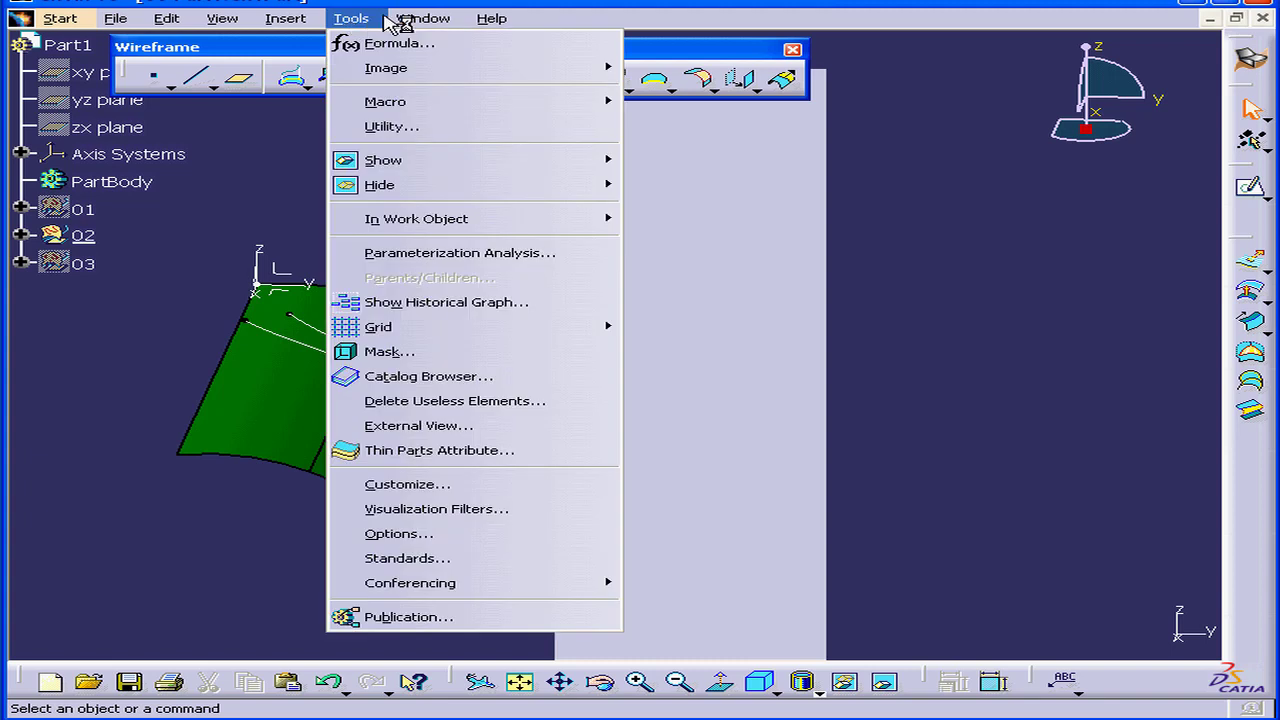
click(497, 484)
click(733, 234)
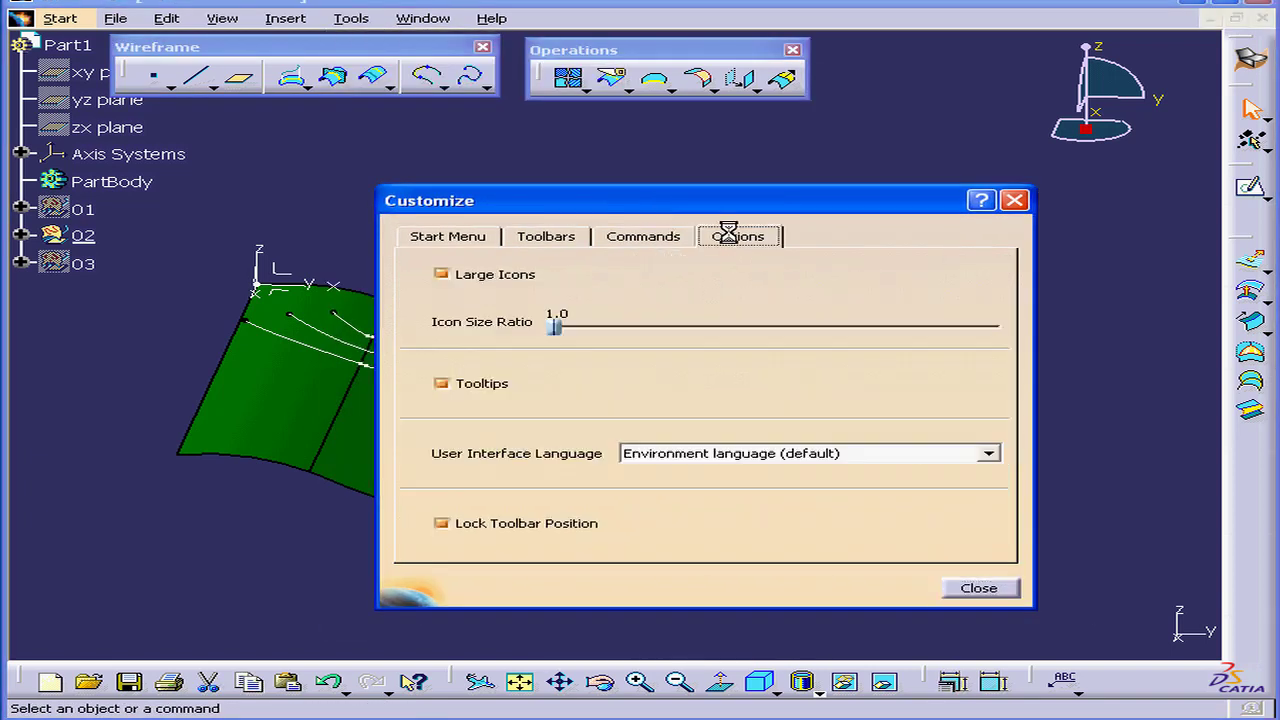
click(443, 522)
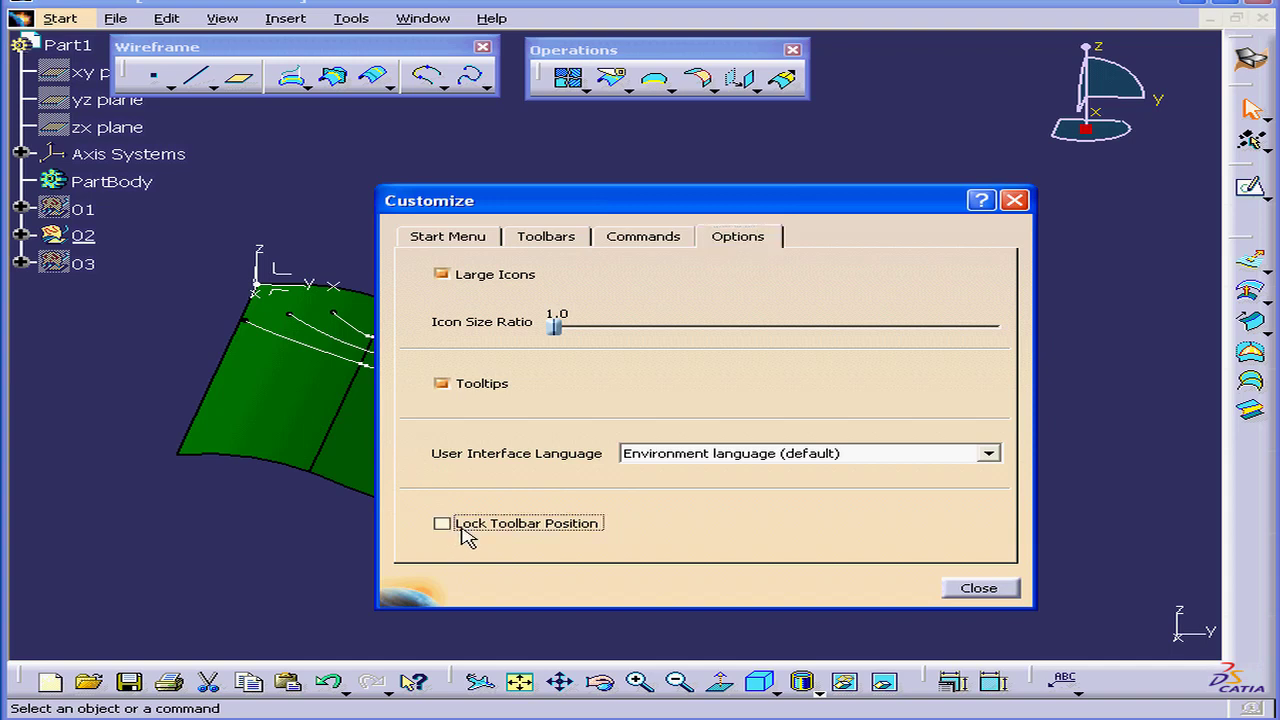
click(978, 589)
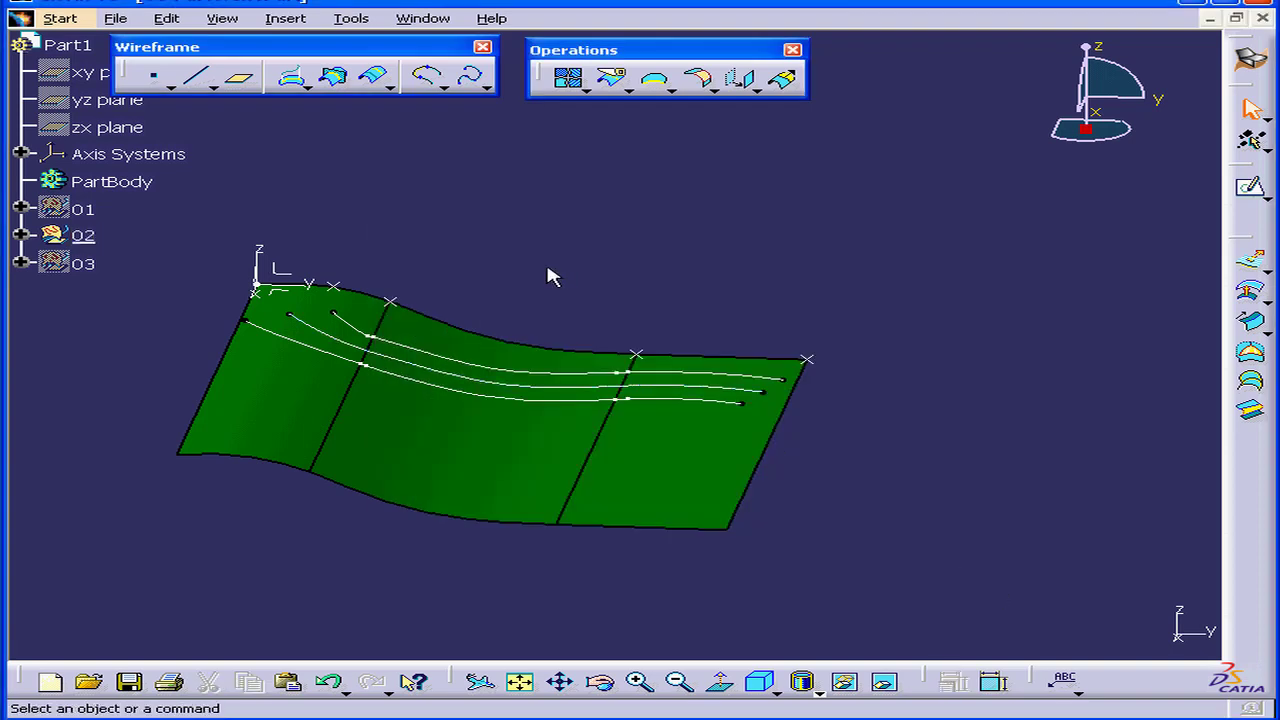
Step: Display the Analysis toolbar from View > Toolbars
click(265, 28)
mouse_move(222, 18)
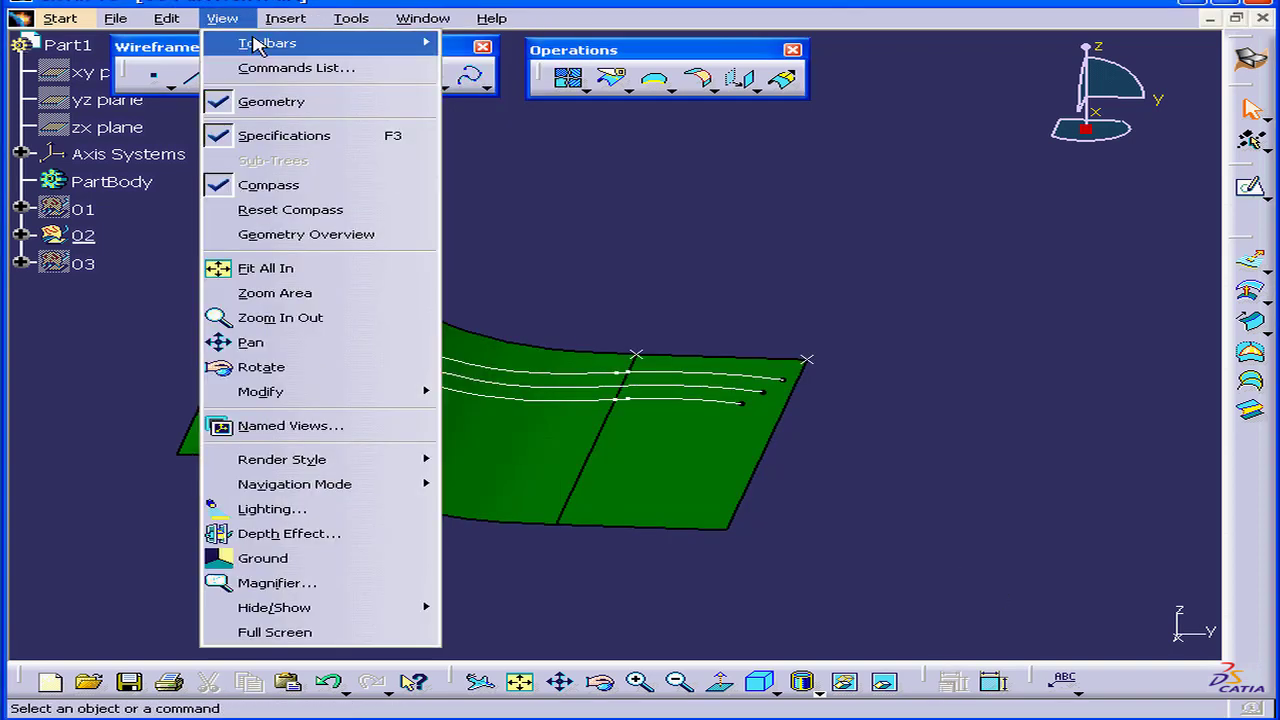
mouse_move(255, 45)
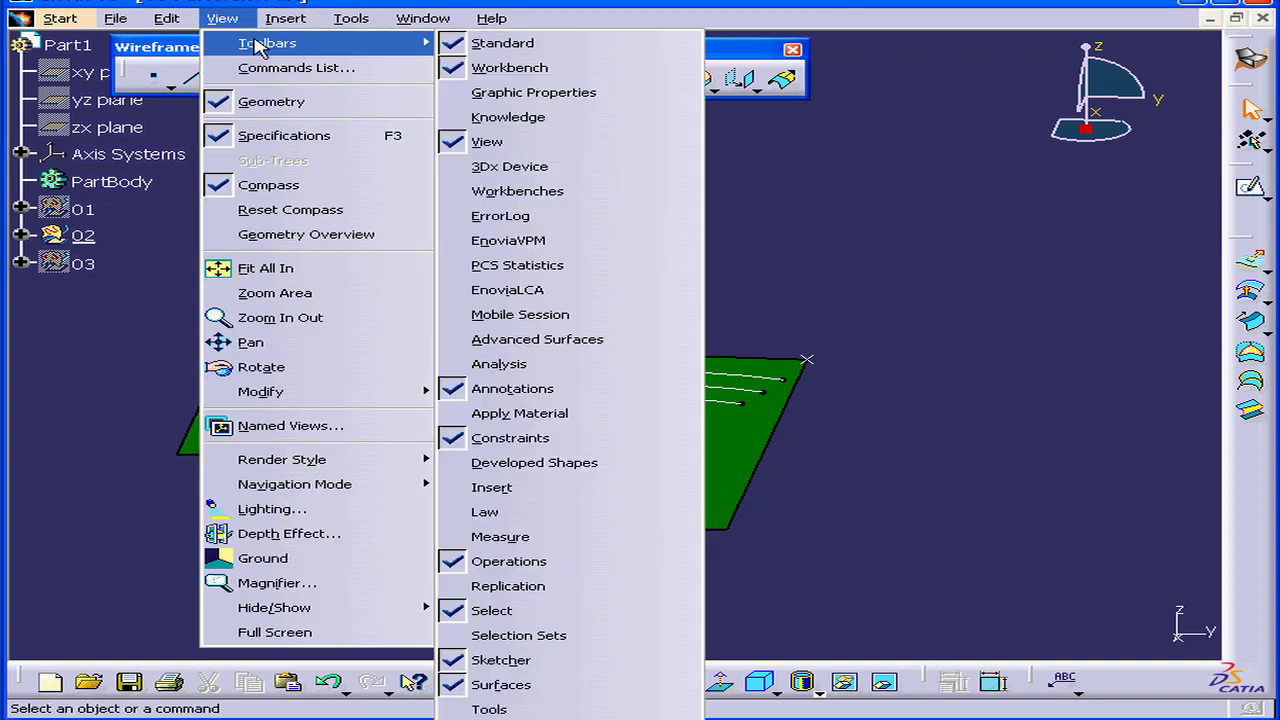
click(606, 366)
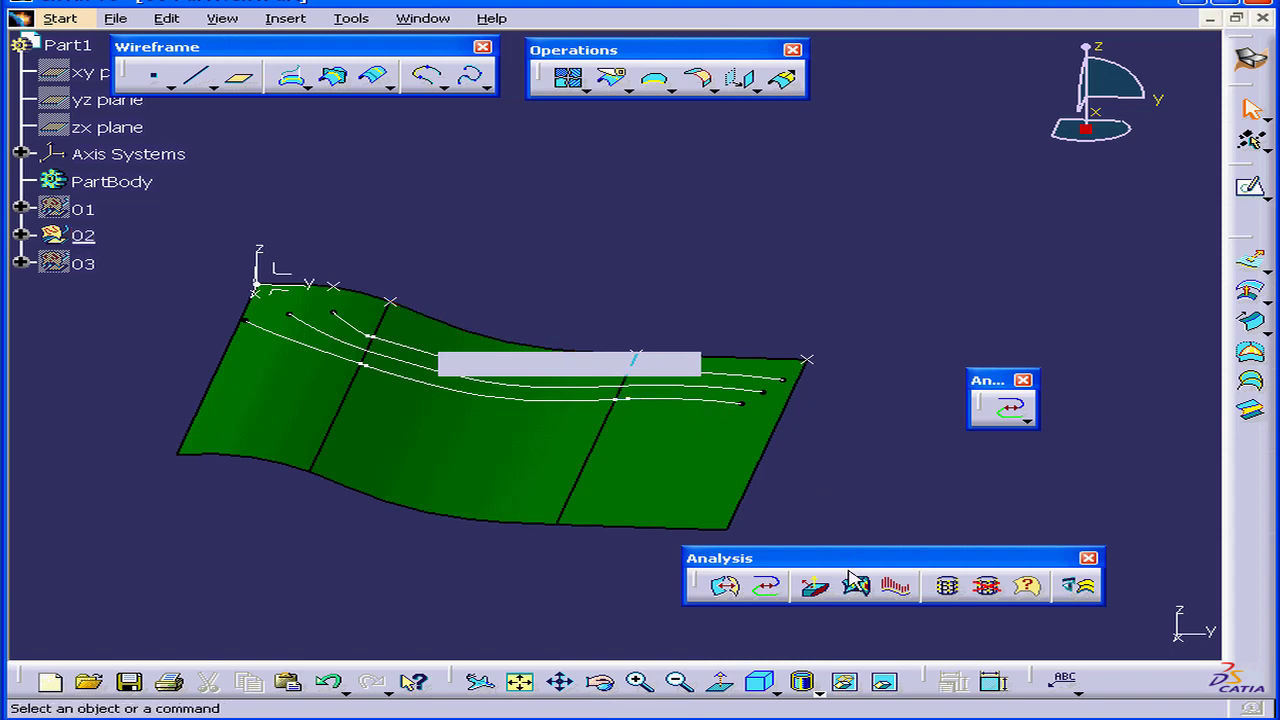
middle_drag(508, 391, 573, 393)
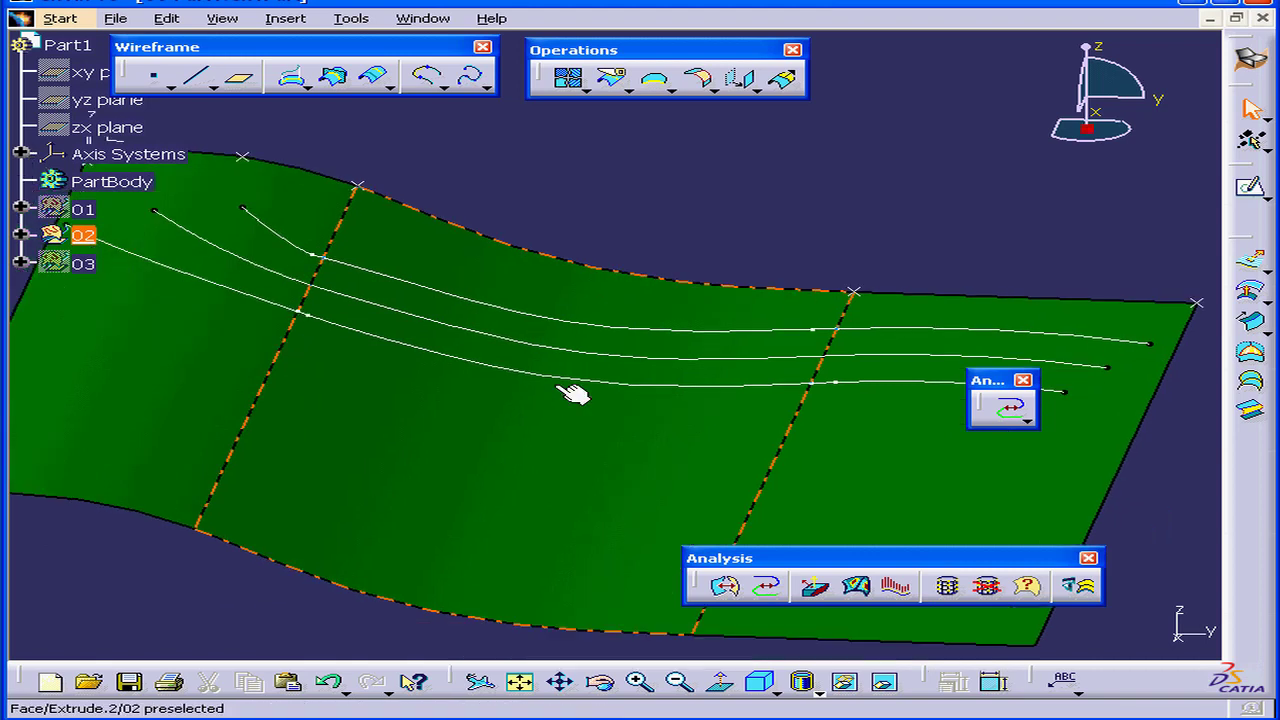
click(767, 586)
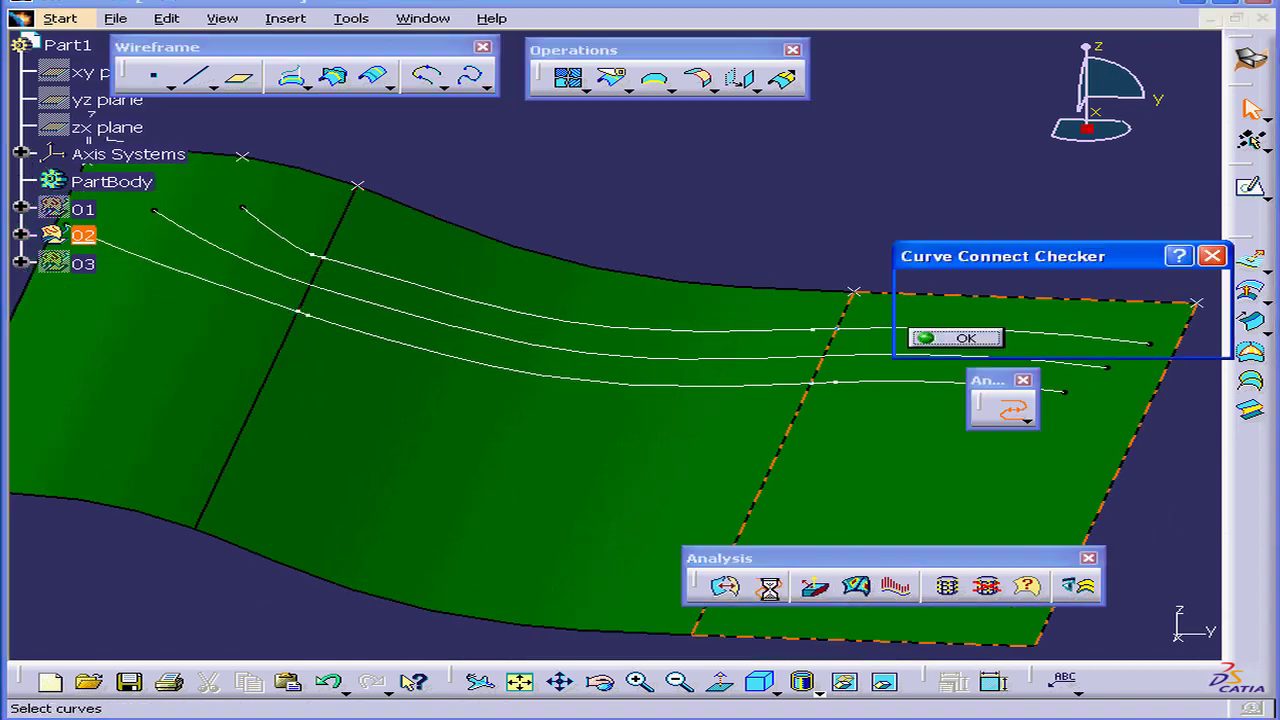
click(840, 386)
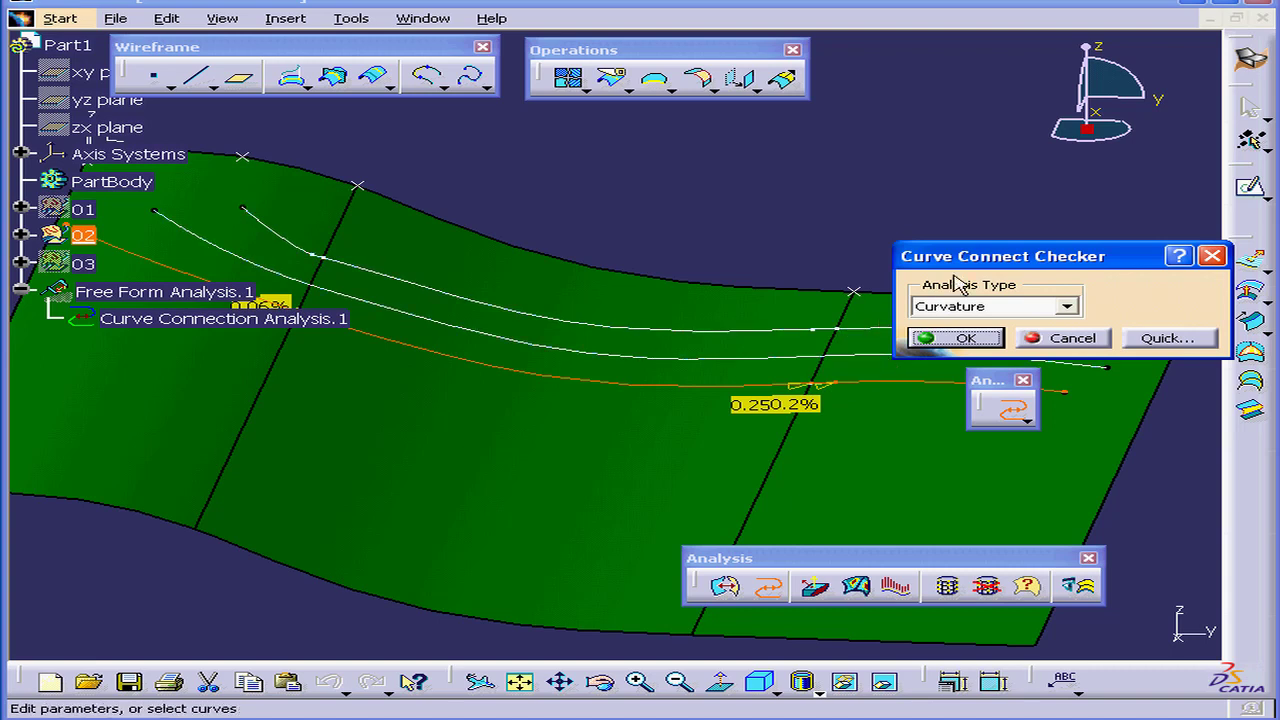
drag(960, 256, 932, 146)
middle_drag(860, 320, 771, 364)
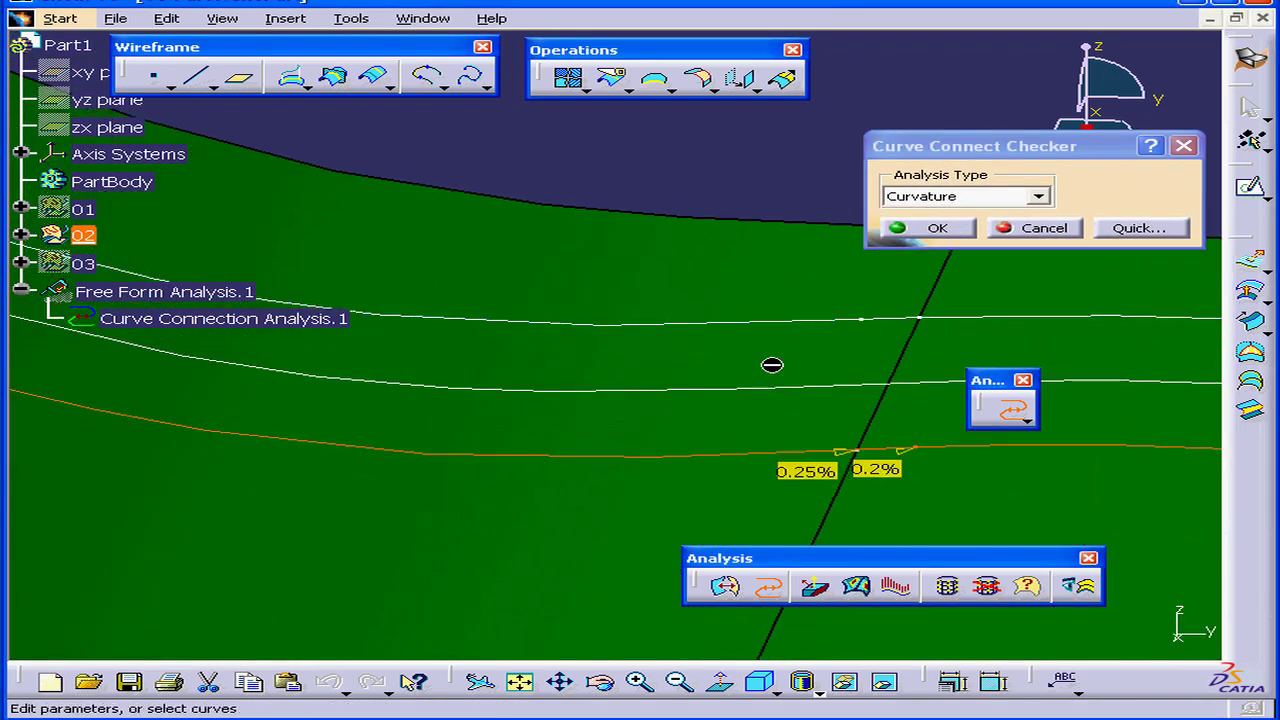
click(963, 325)
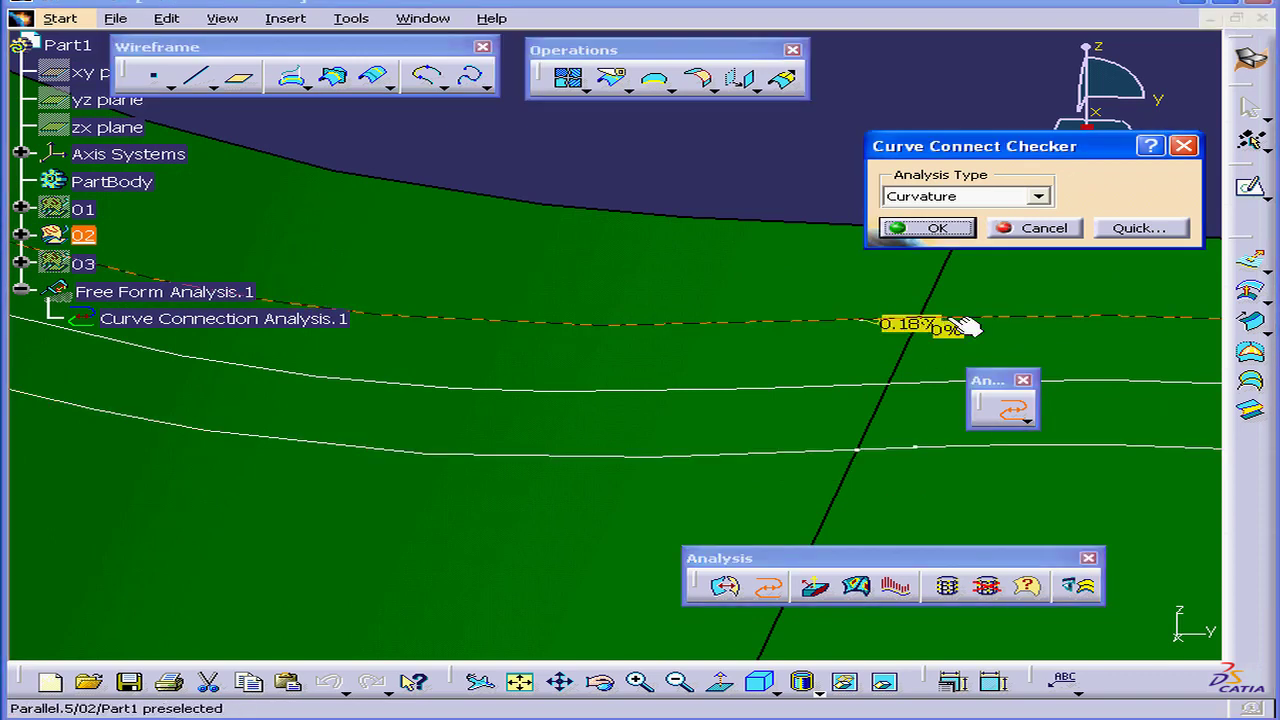
click(940, 451)
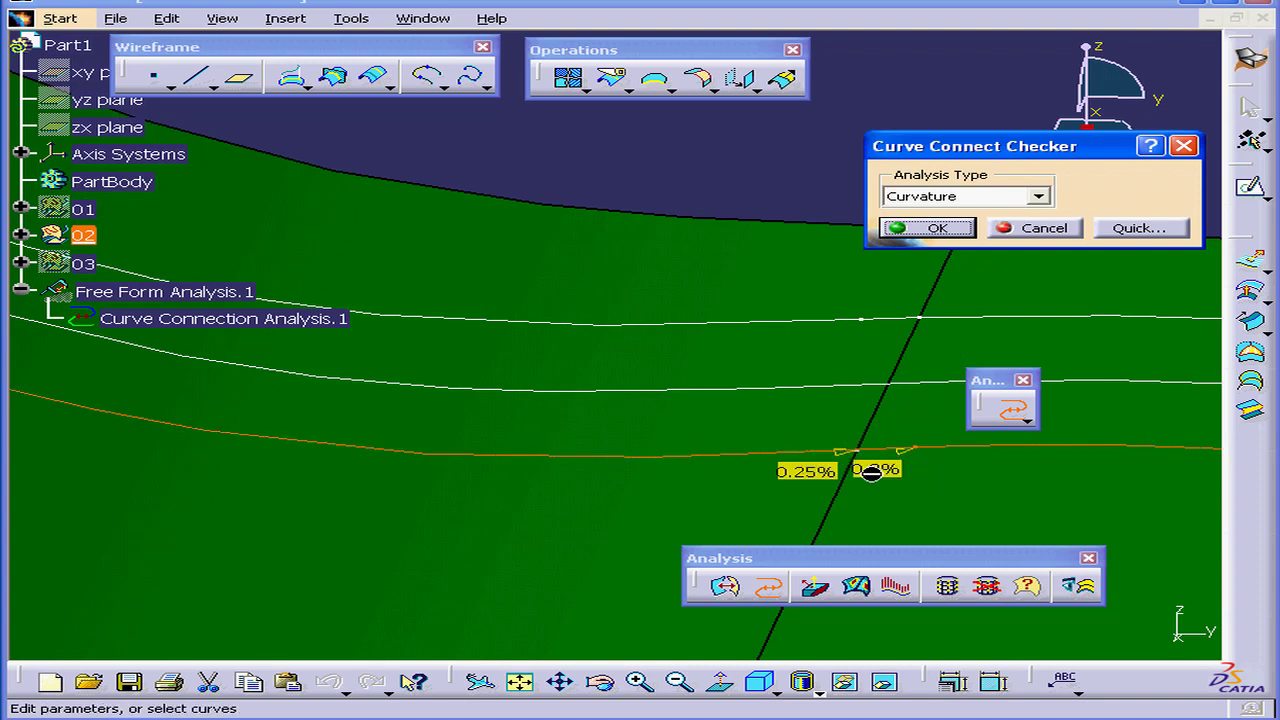
click(977, 322)
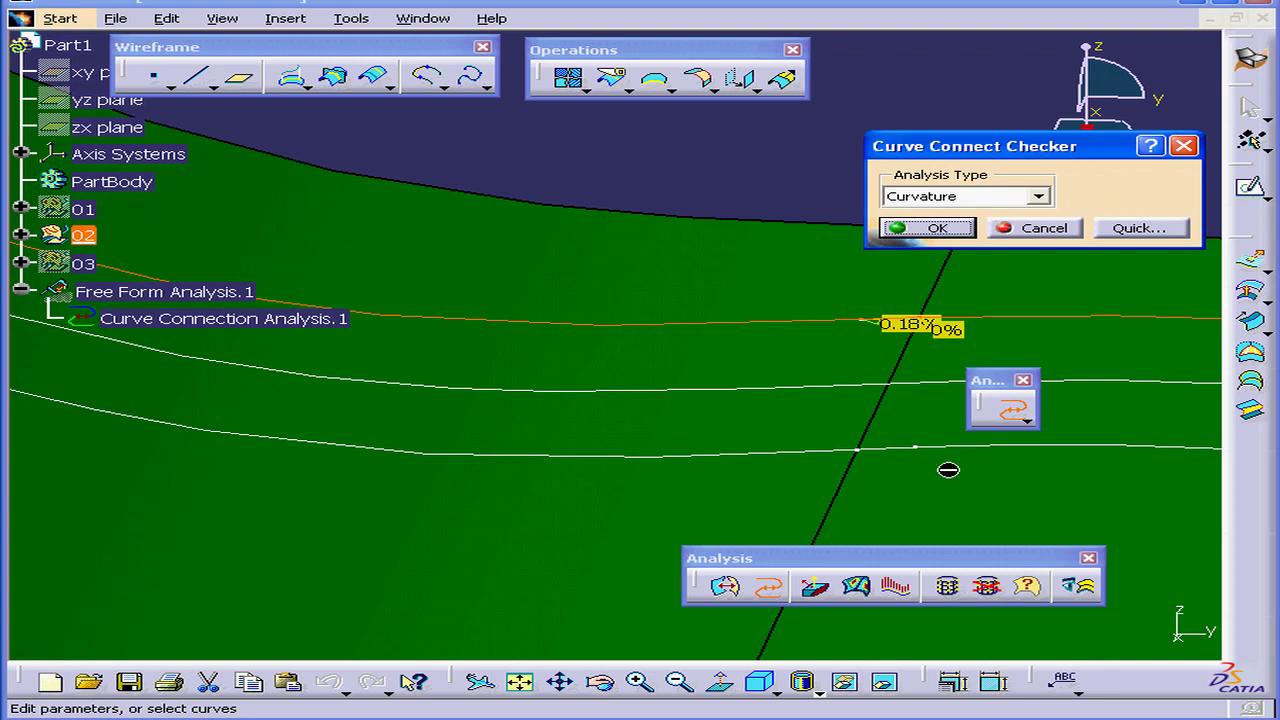
middle_drag(908, 458, 653, 462)
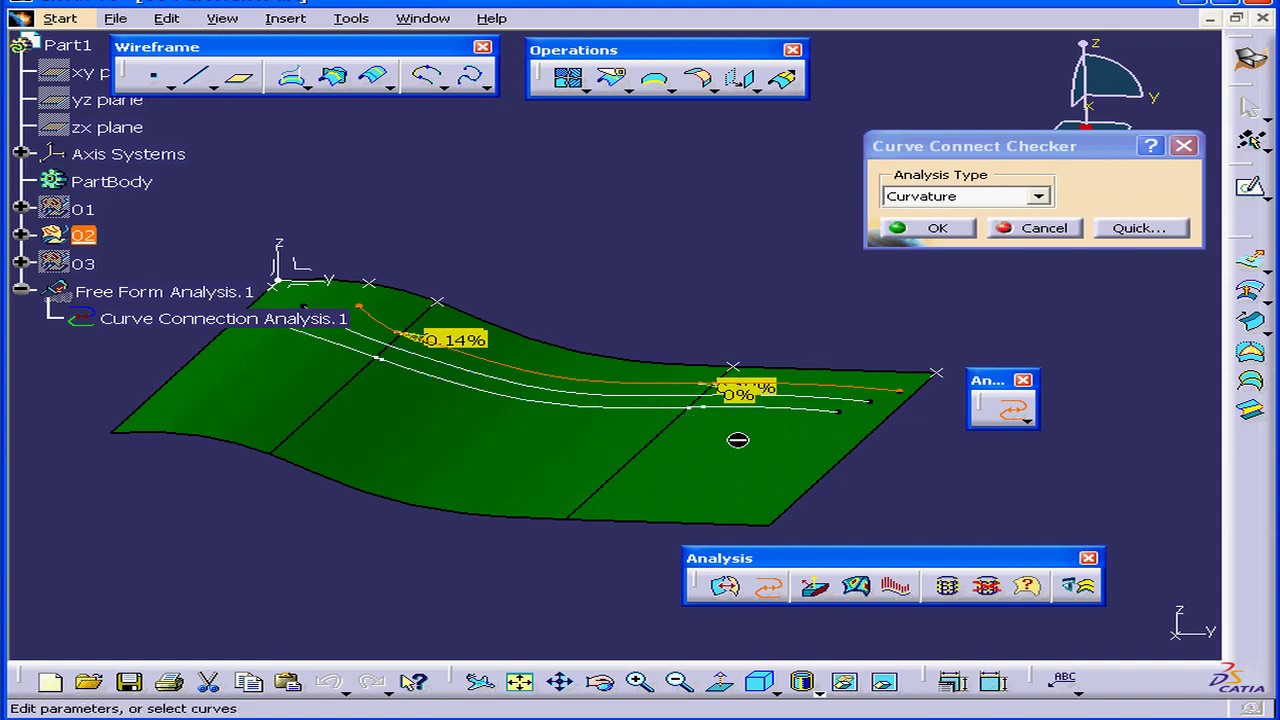
click(1040, 228)
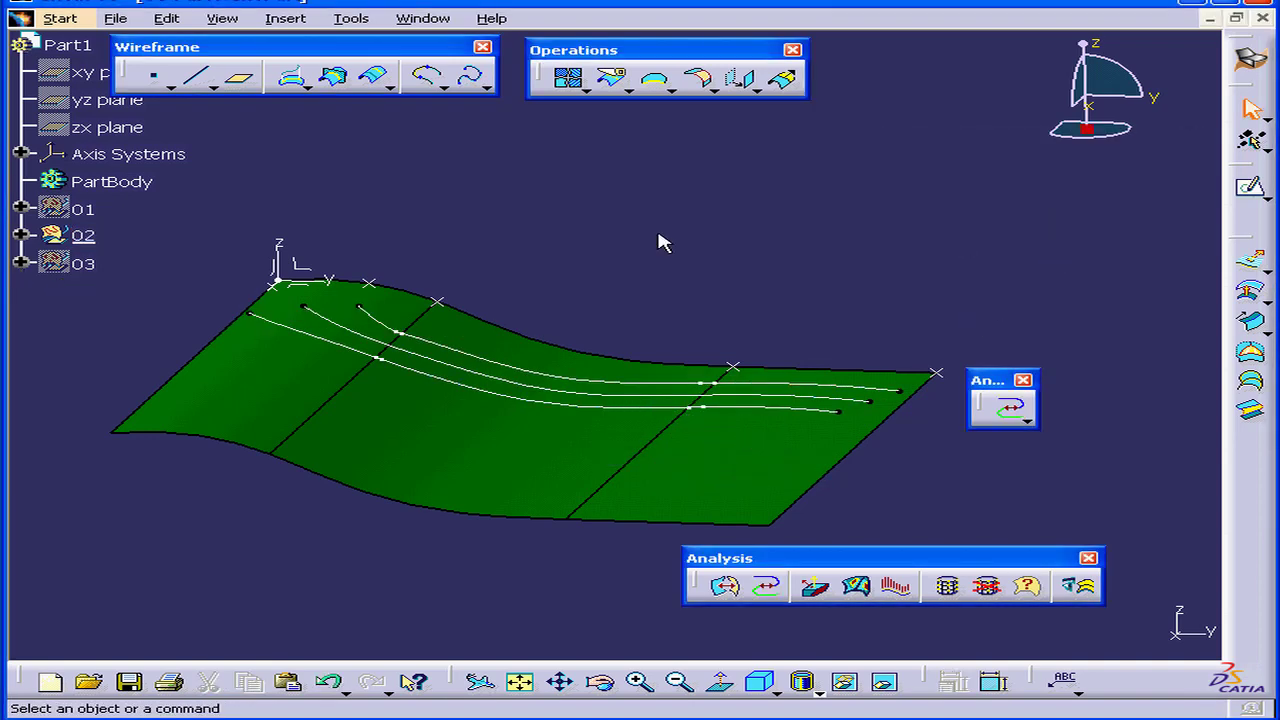
Step: Change Parallel.4 in set 02 to Curvature smoothing with 3D Smoothing enabled
click(21, 235)
double_click(188, 591)
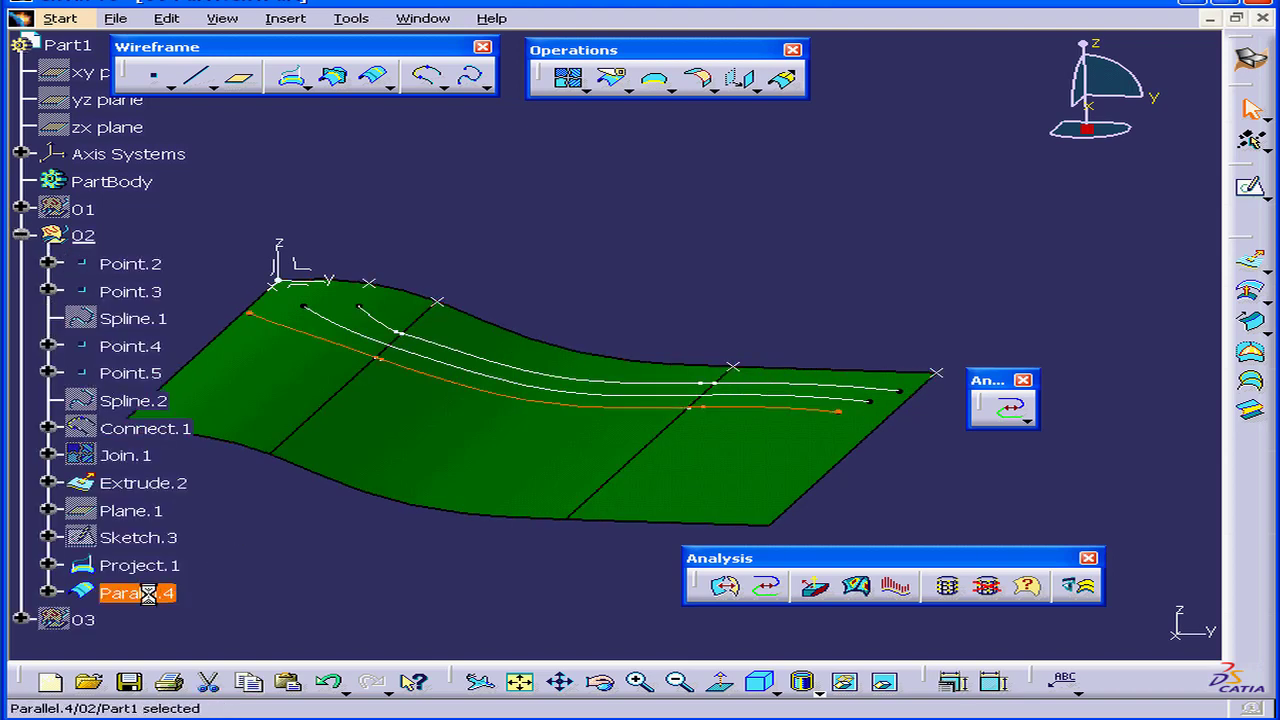
drag(1028, 235, 1024, 167)
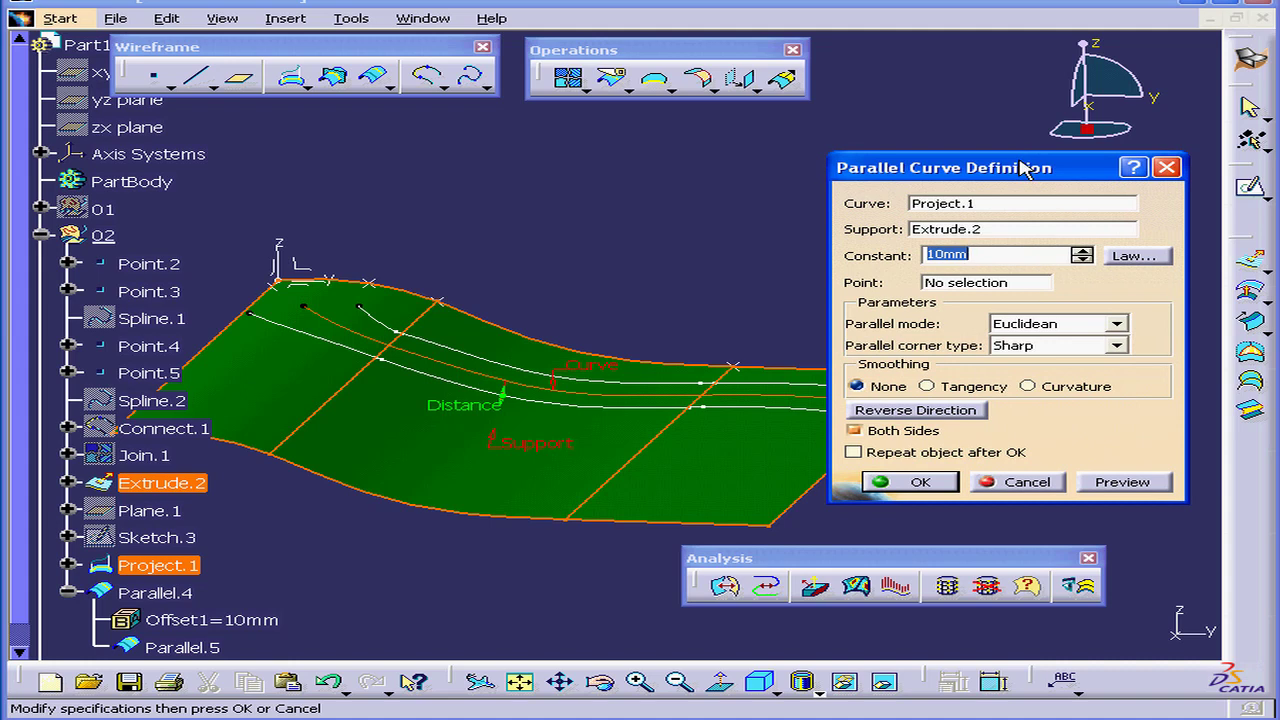
click(928, 386)
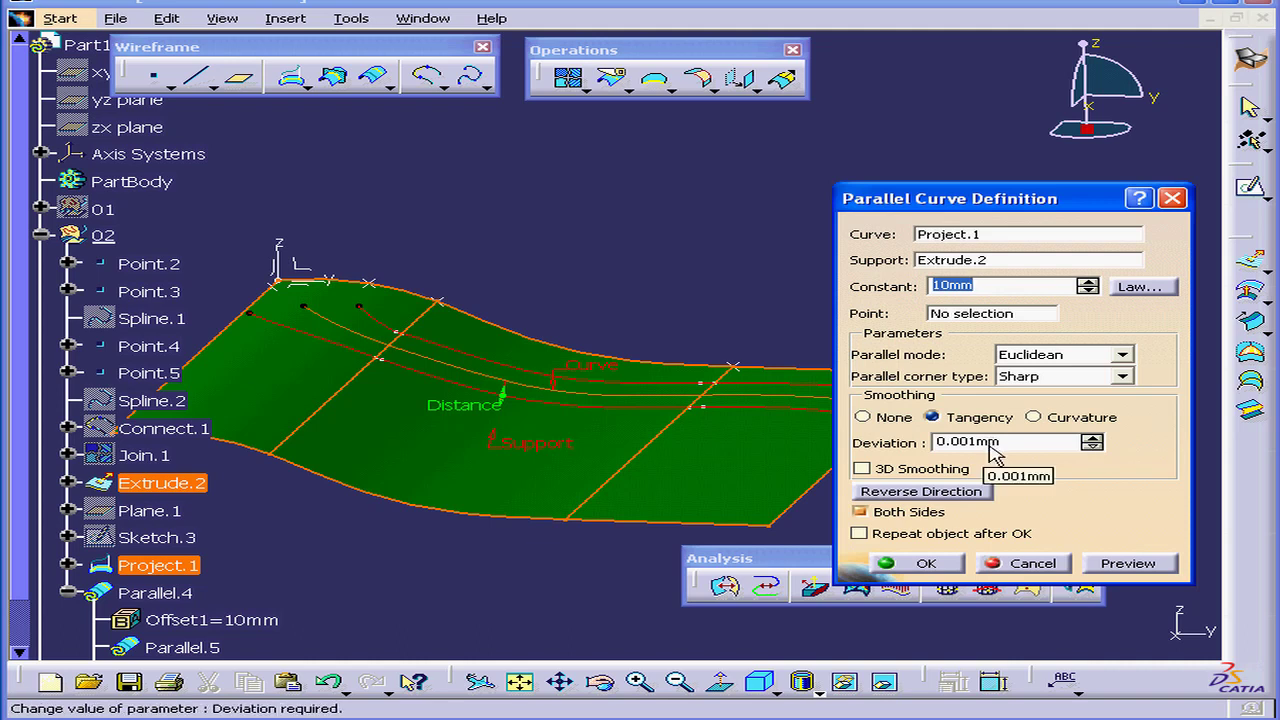
click(1055, 418)
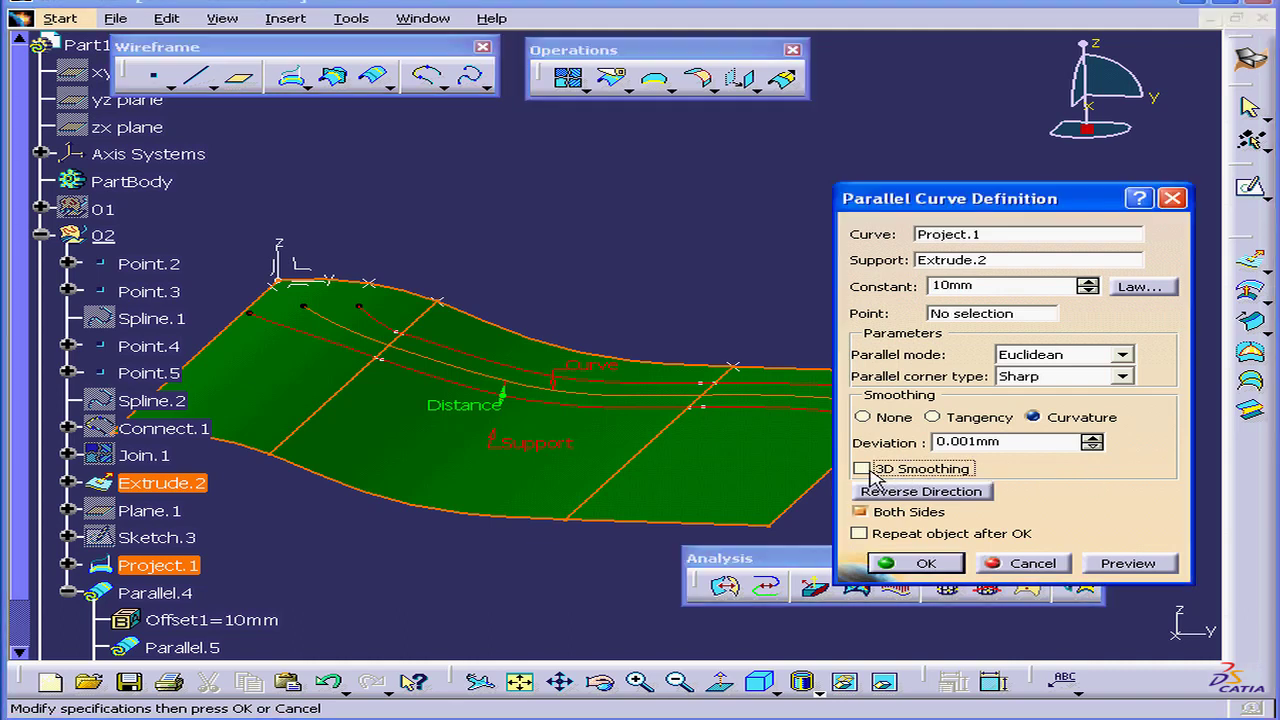
click(866, 470)
click(914, 563)
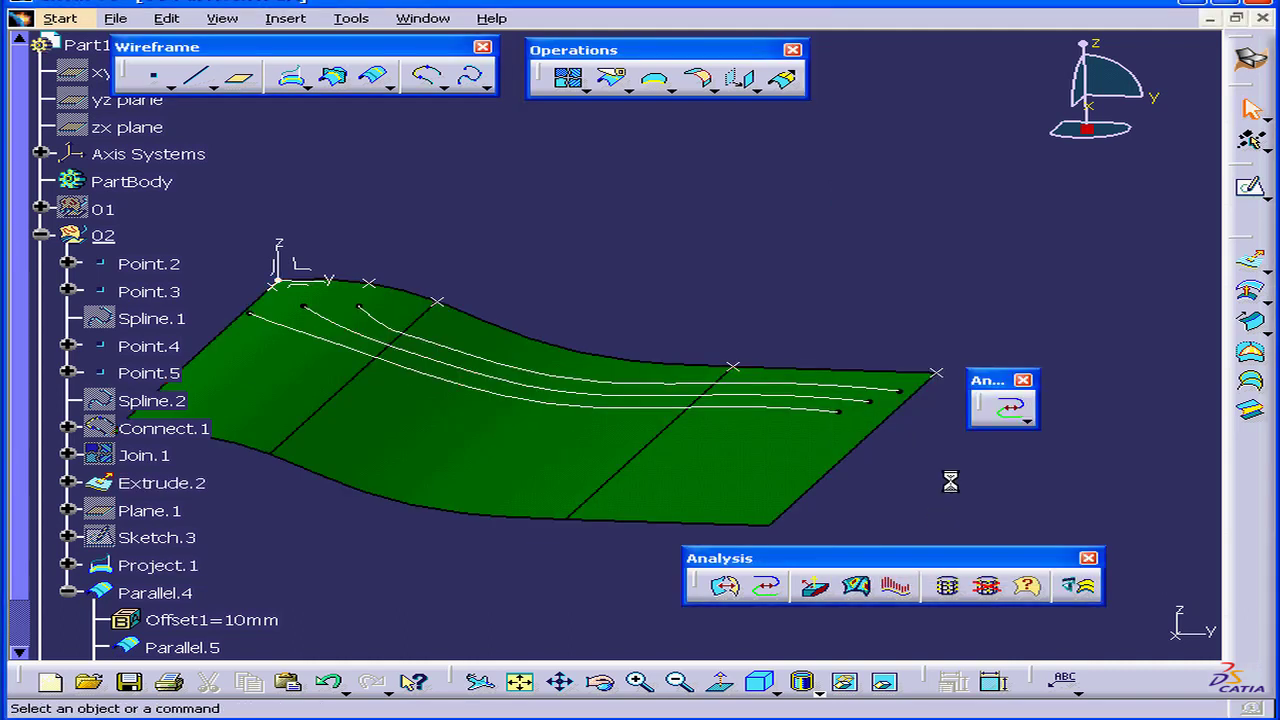
click(766, 586)
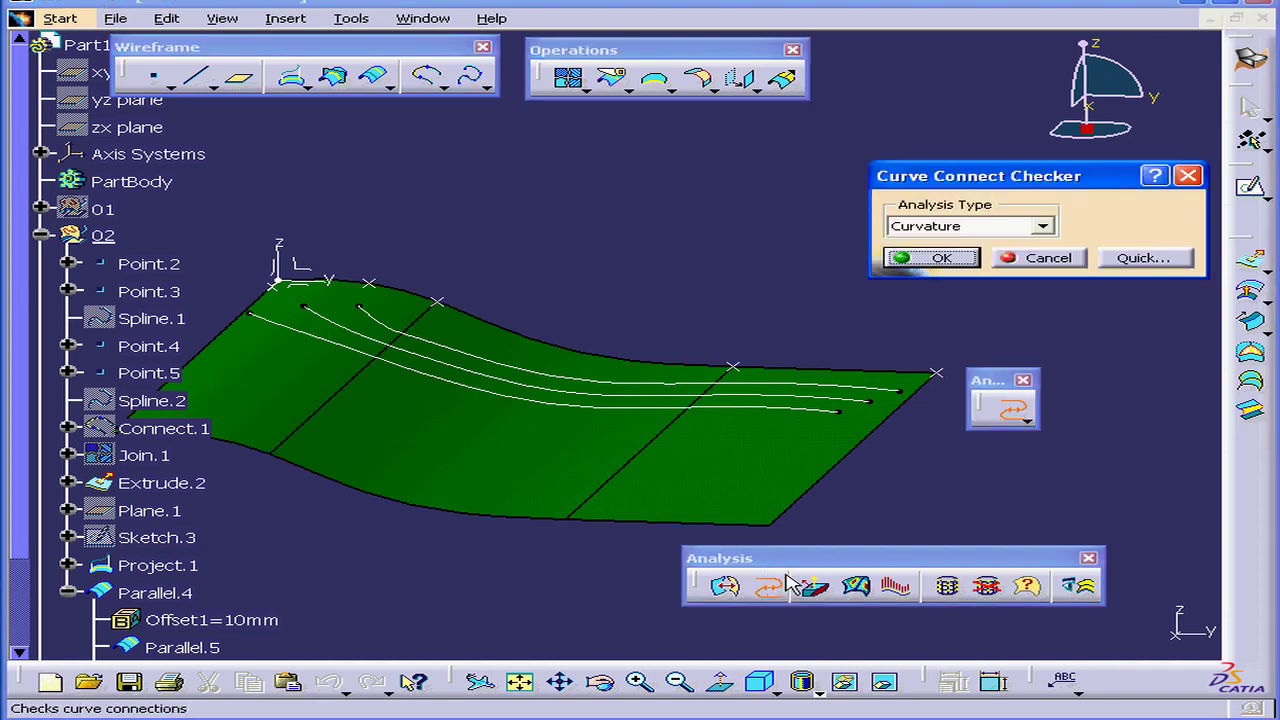
click(888, 393)
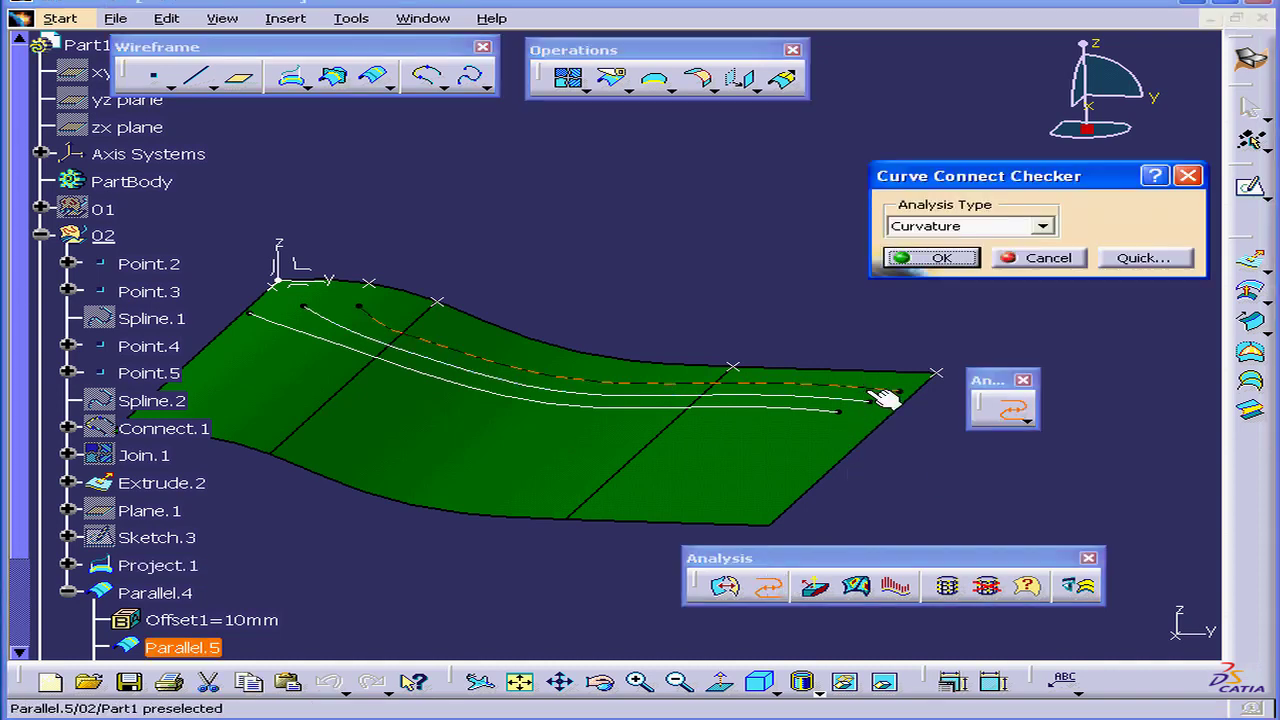
click(828, 410)
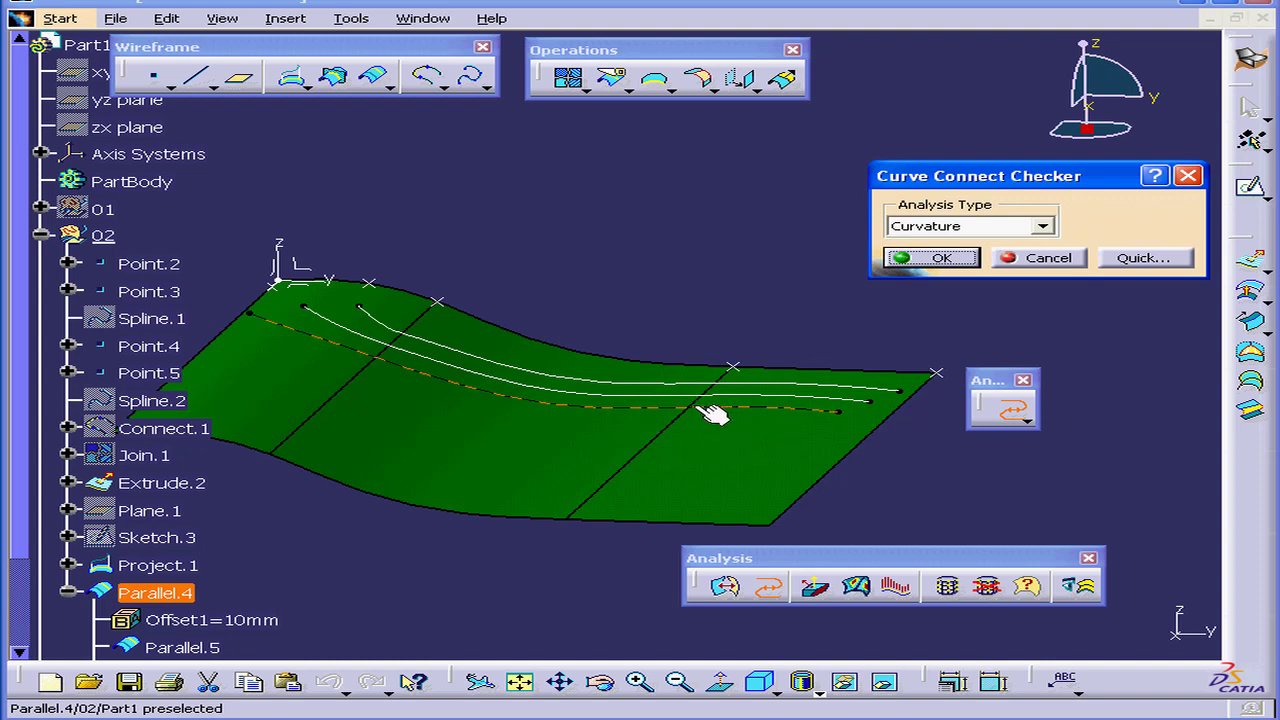
click(706, 410)
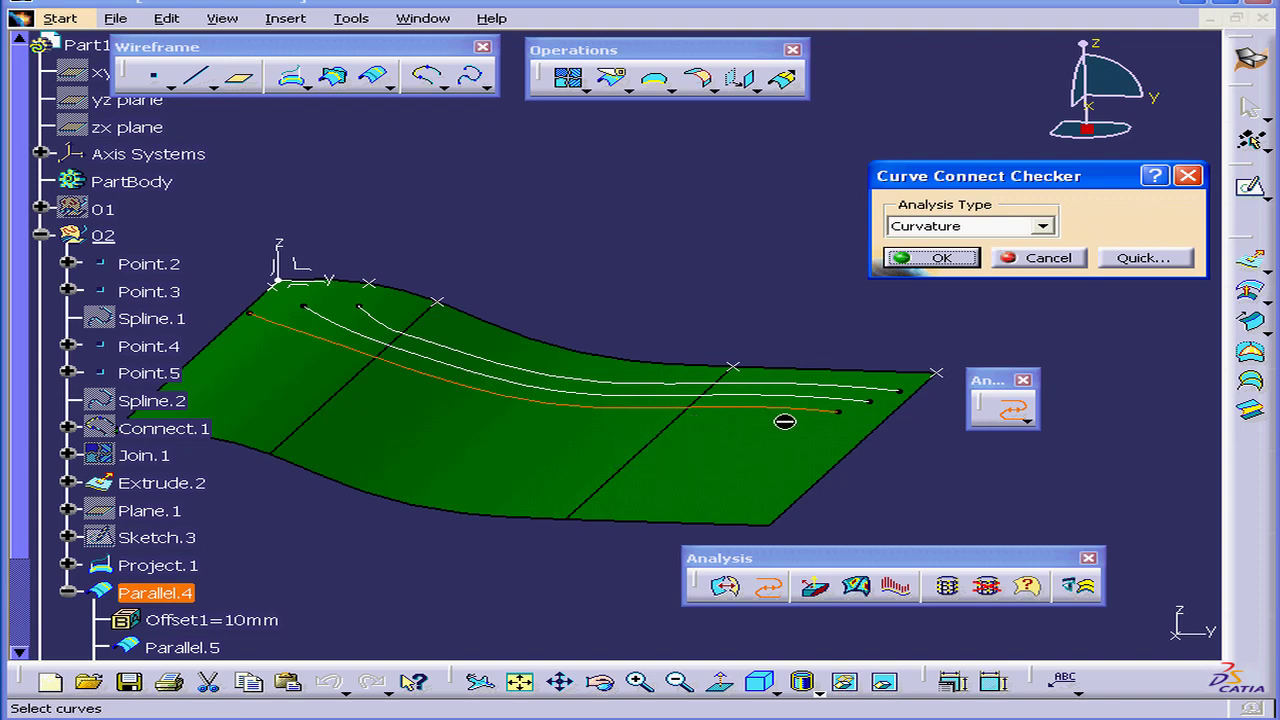
click(1048, 257)
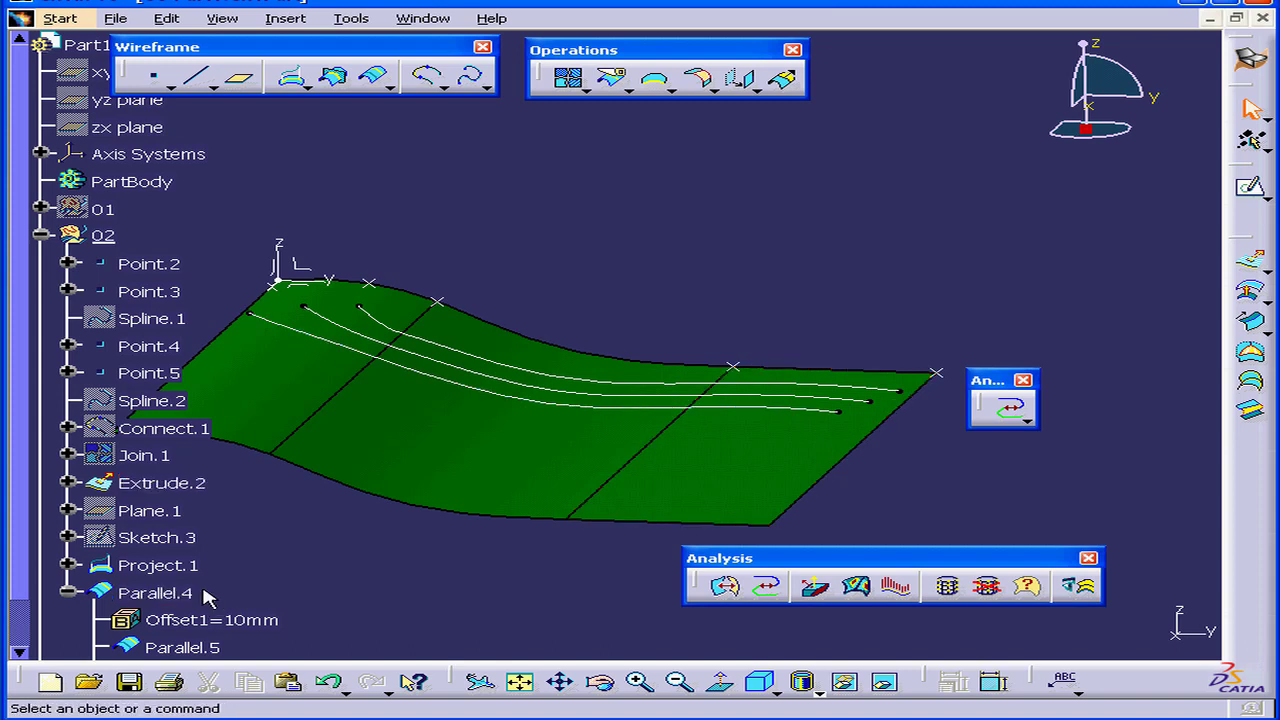
Step: Turn on Repeat object after OK for Parallel.4 and create 1 instance, Parallel.6
double_click(160, 595)
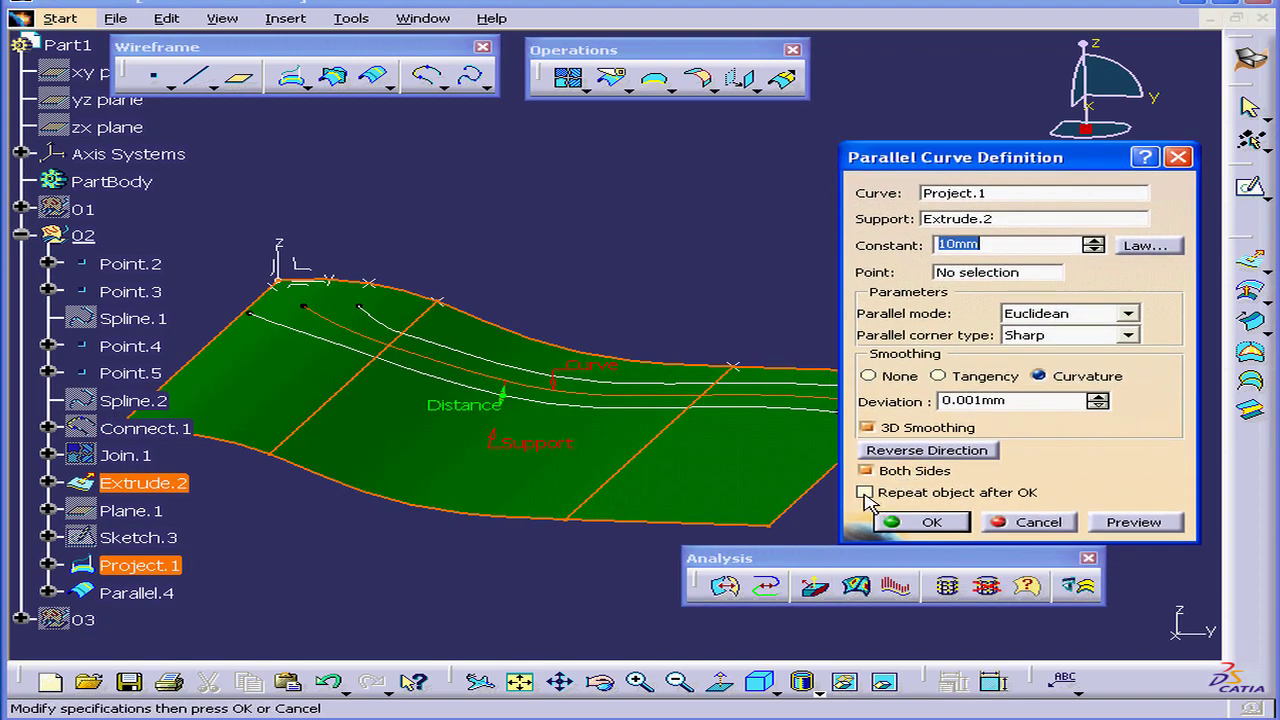
click(865, 493)
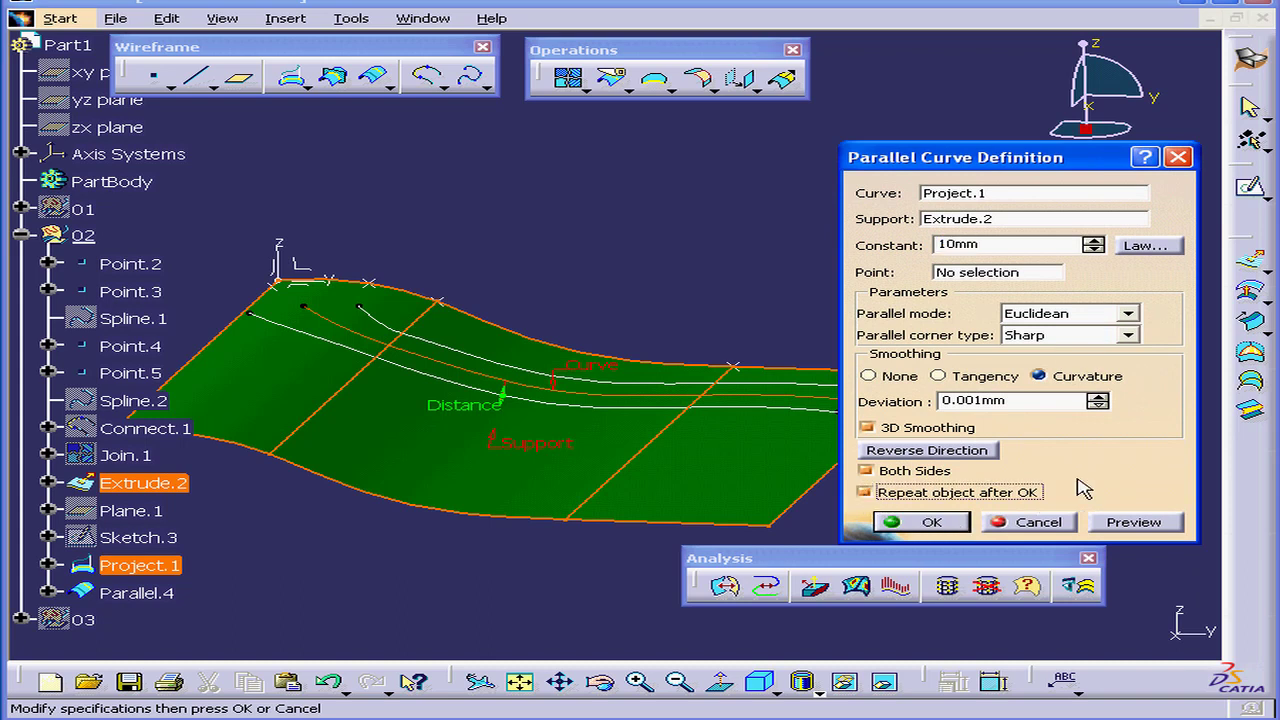
click(931, 518)
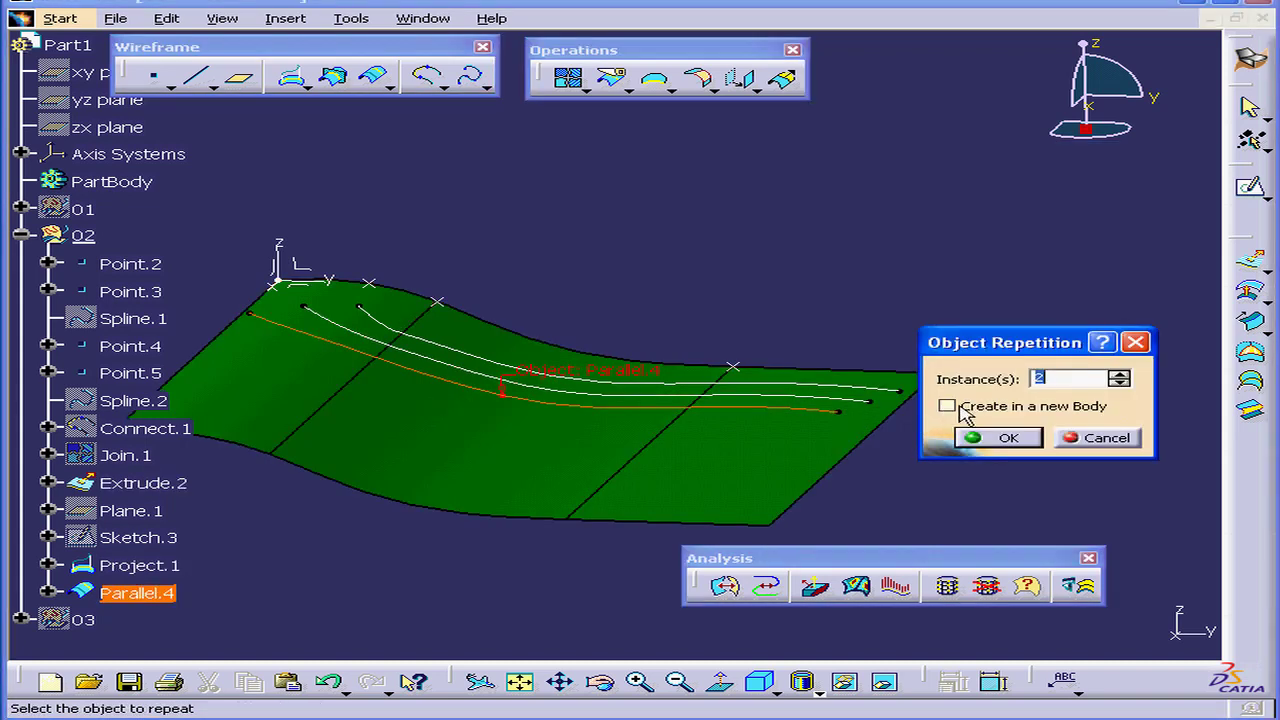
text(1)
click(995, 437)
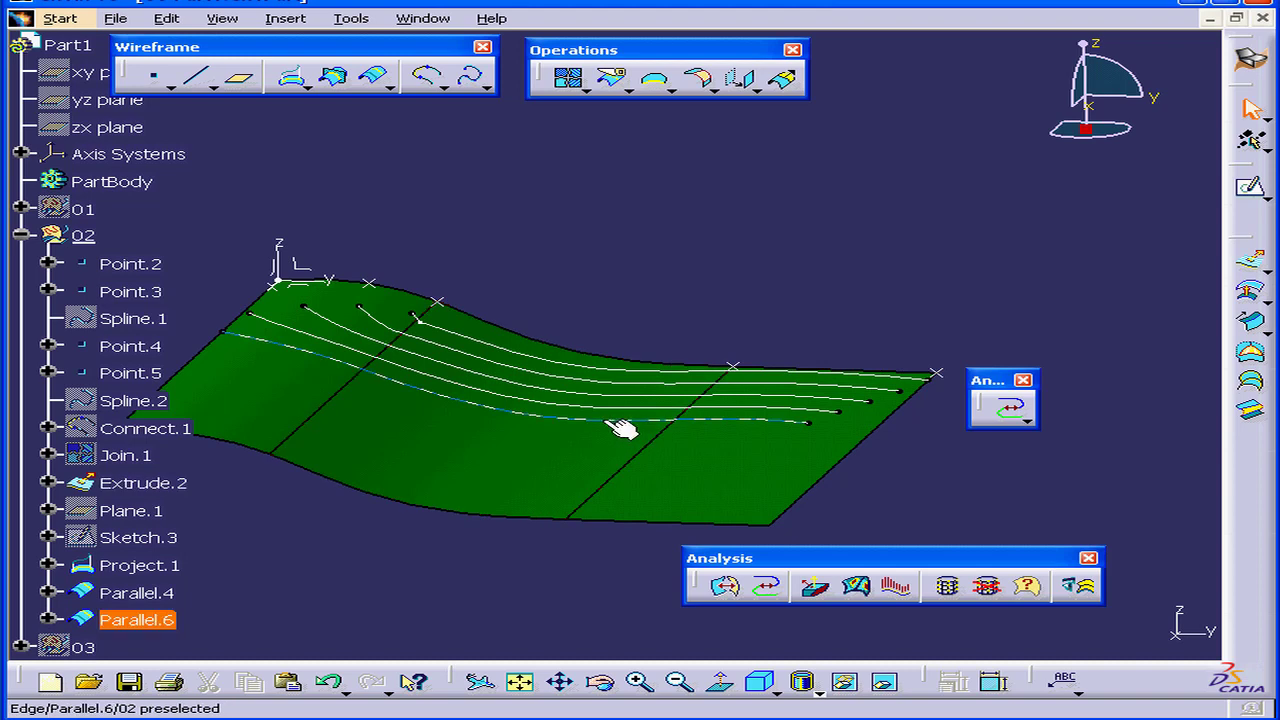
Step: Inspect Parallel.6's 20mm offset formula, Parallel.4 Offset1 × 2, in its definition
click(47, 620)
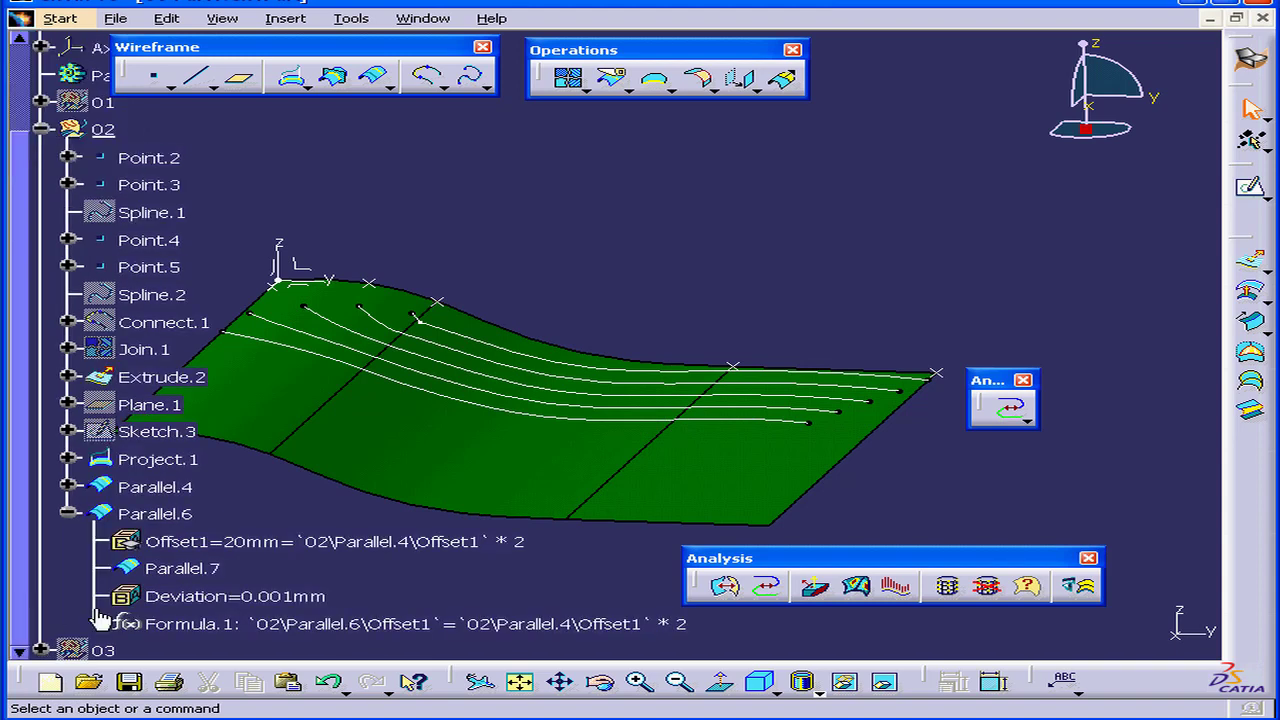
click(240, 575)
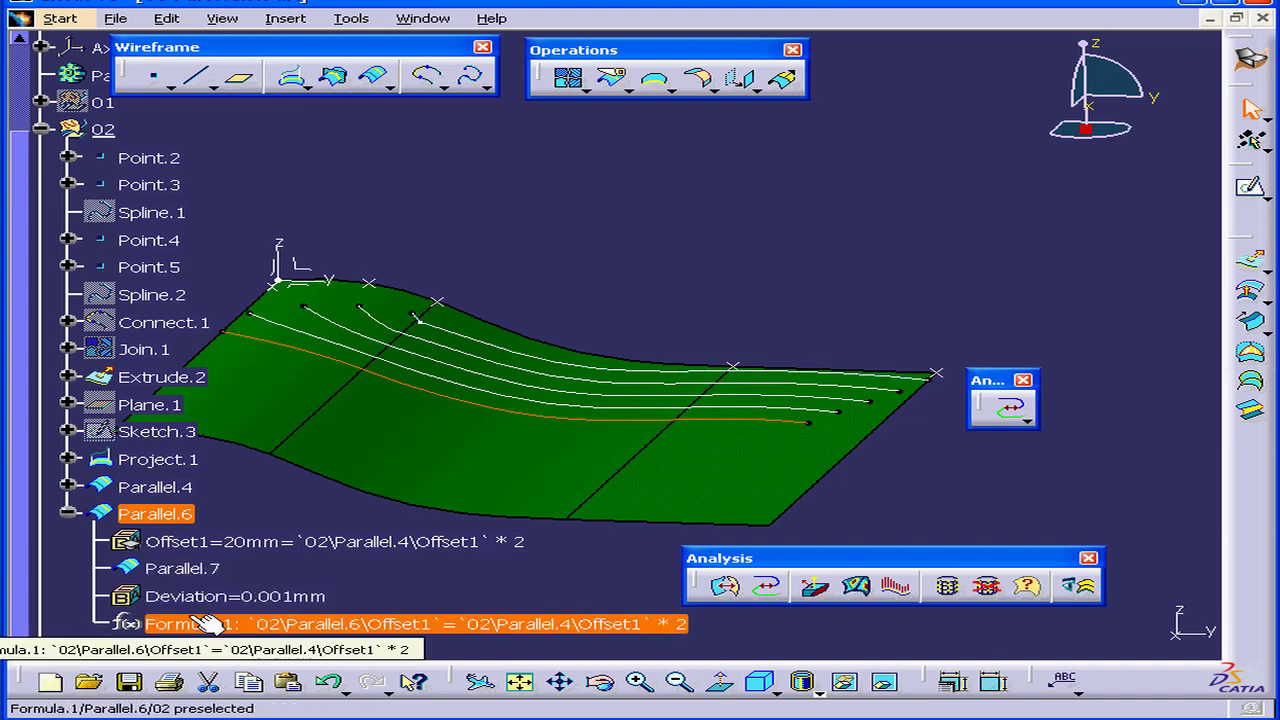
double_click(172, 570)
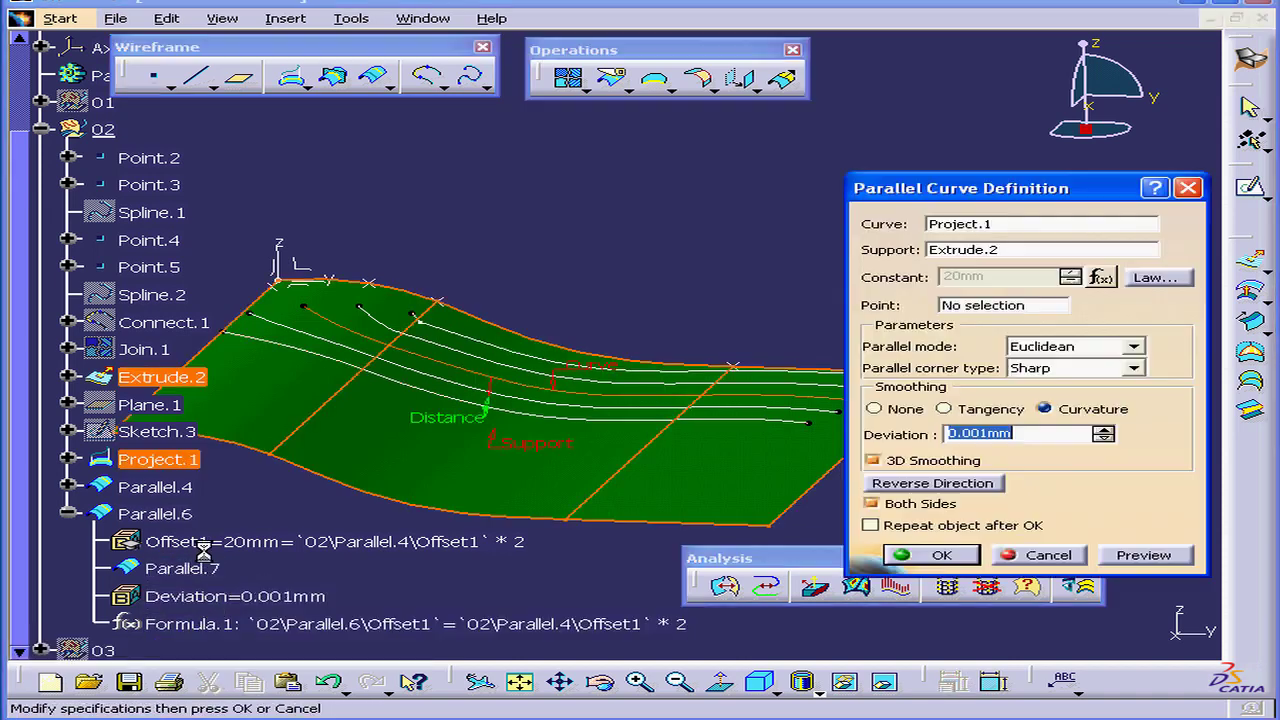
drag(966, 192, 952, 220)
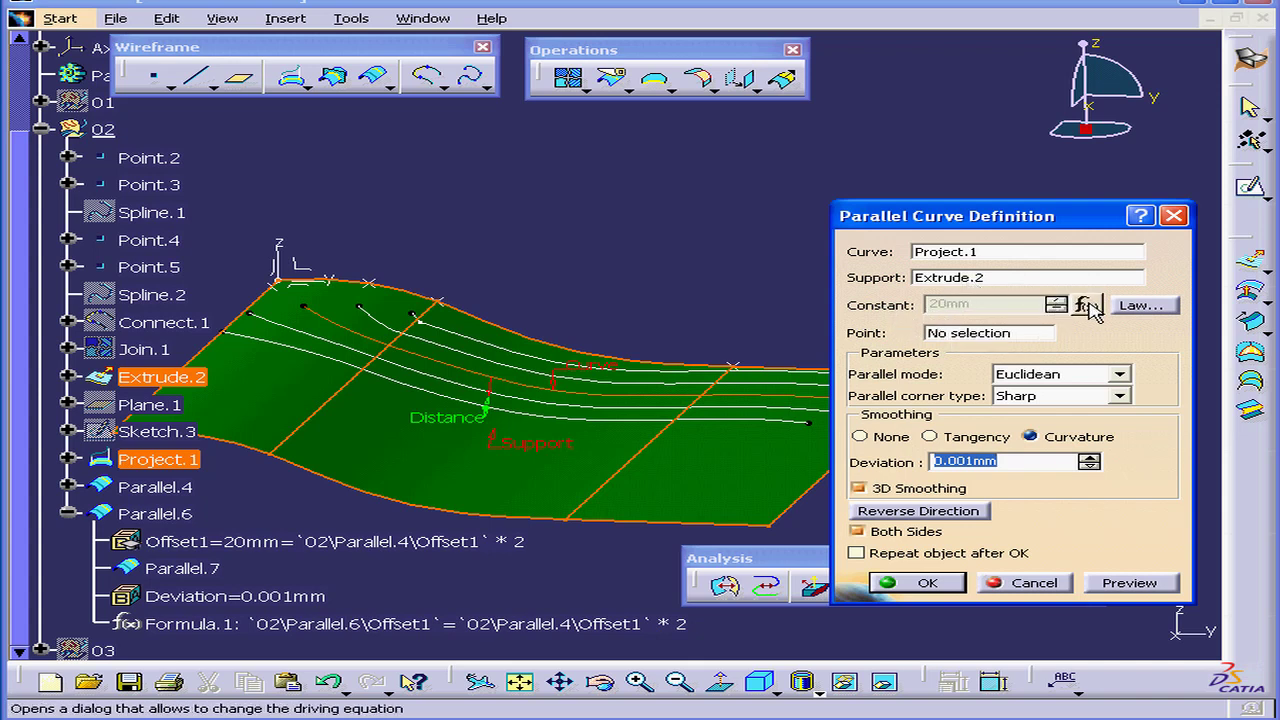
click(1086, 305)
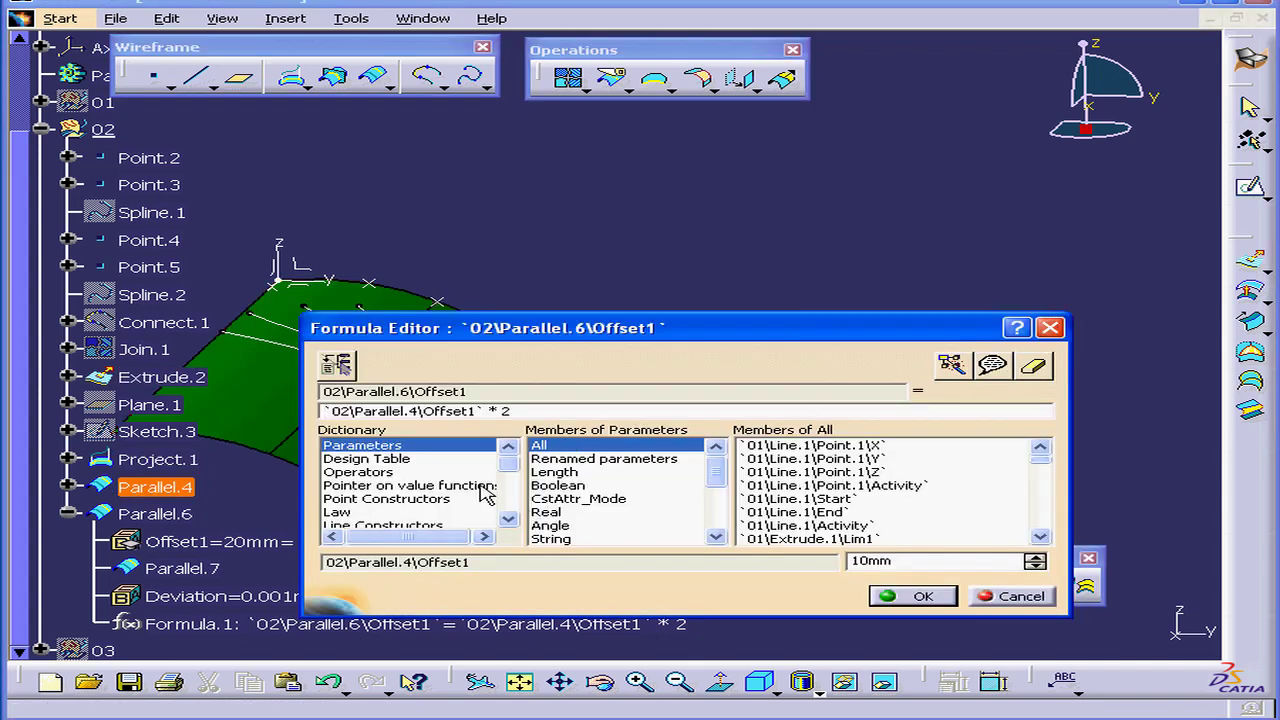
click(1022, 597)
click(925, 583)
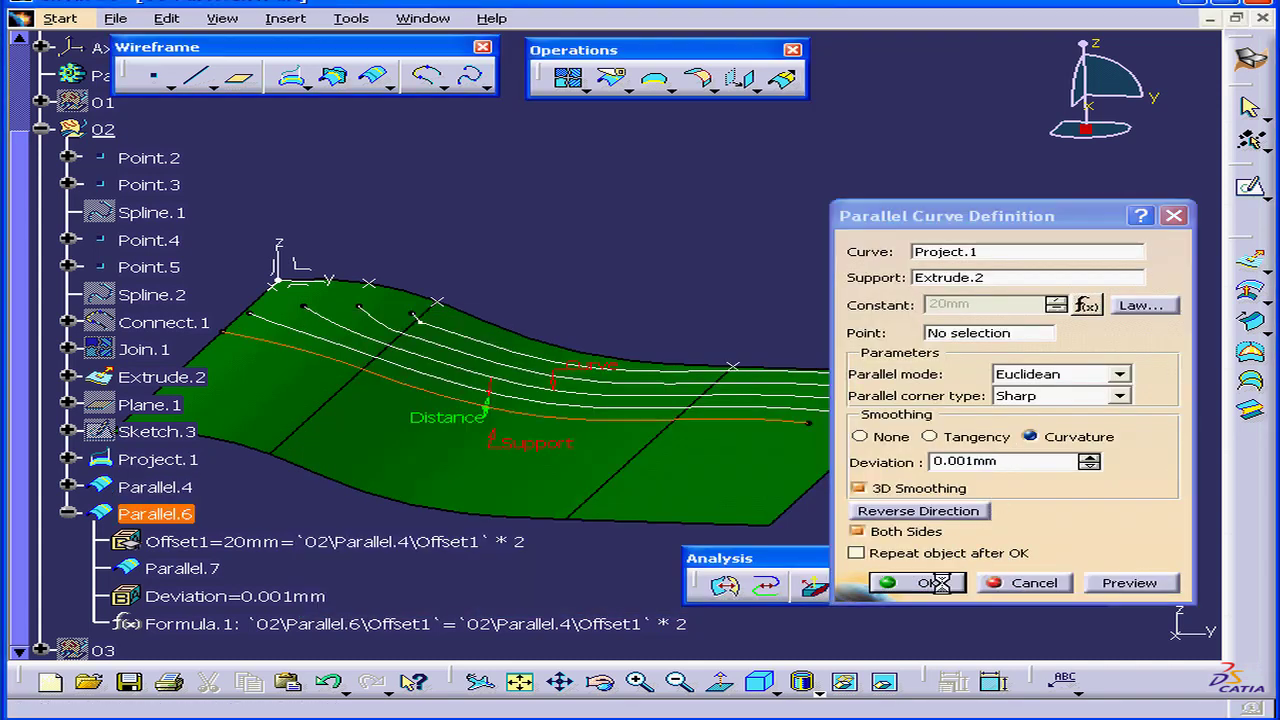